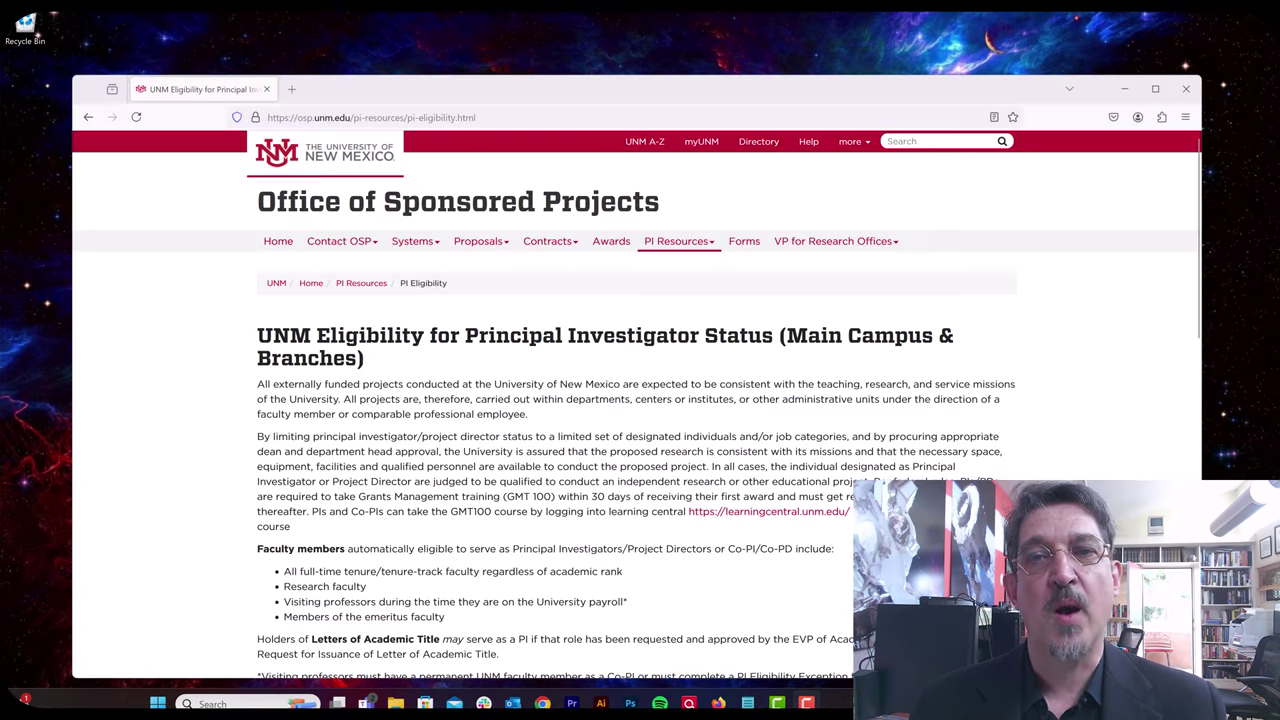
# Step: Scroll down and back up through the OSP PI Eligibility page
pyautogui.scroll(-2, 637, 404)
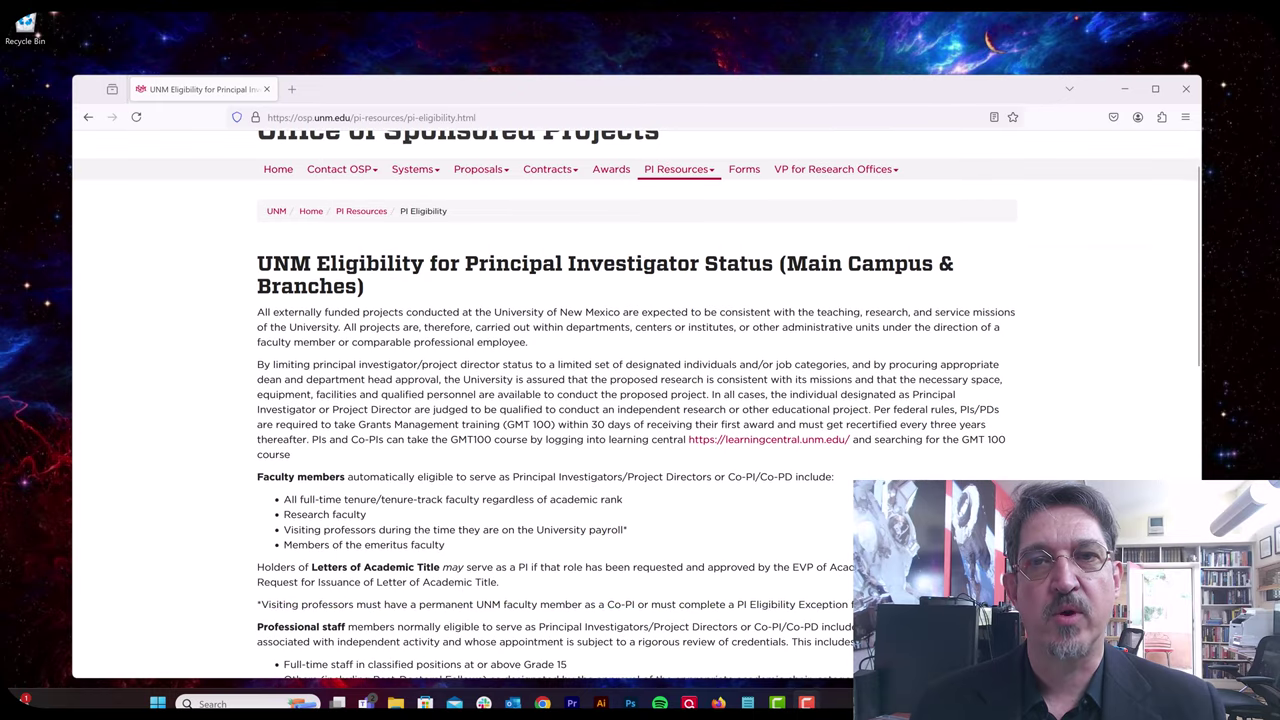
pyautogui.scroll(-5, 637, 404)
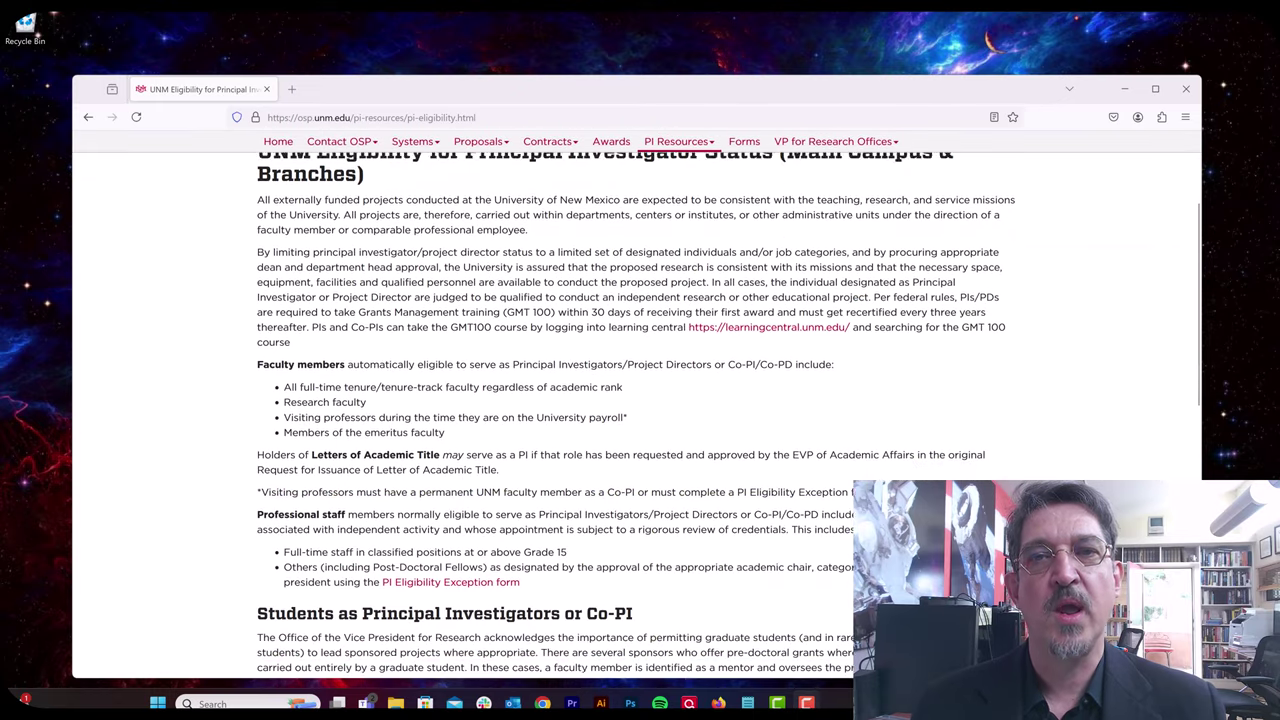
pyautogui.scroll(-3, 637, 404)
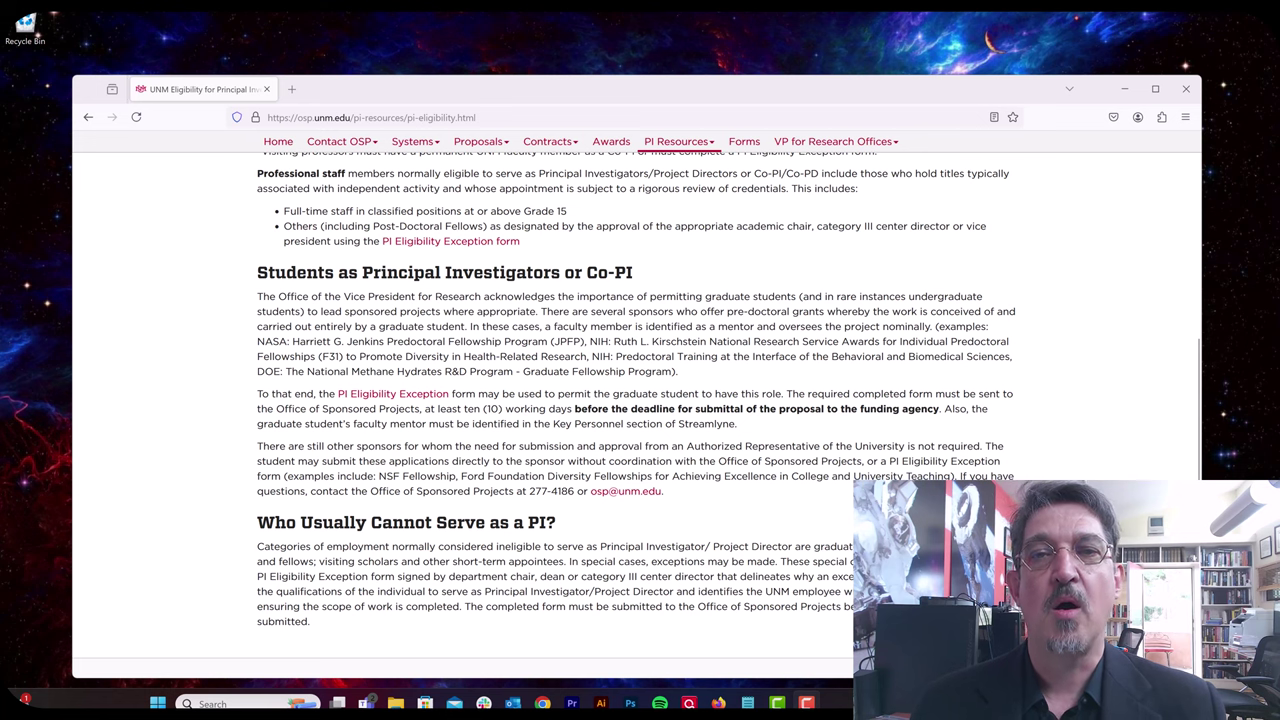
pyautogui.scroll(3, 636, 400)
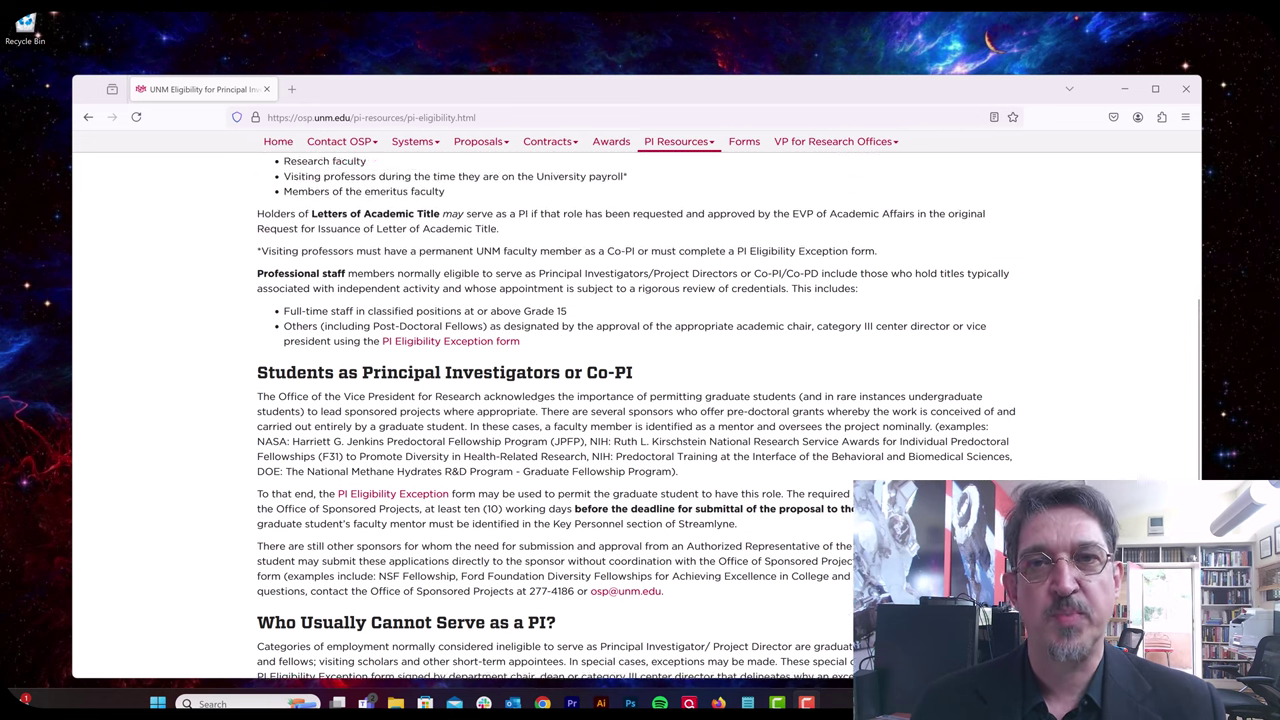
pyautogui.scroll(1, 636, 400)
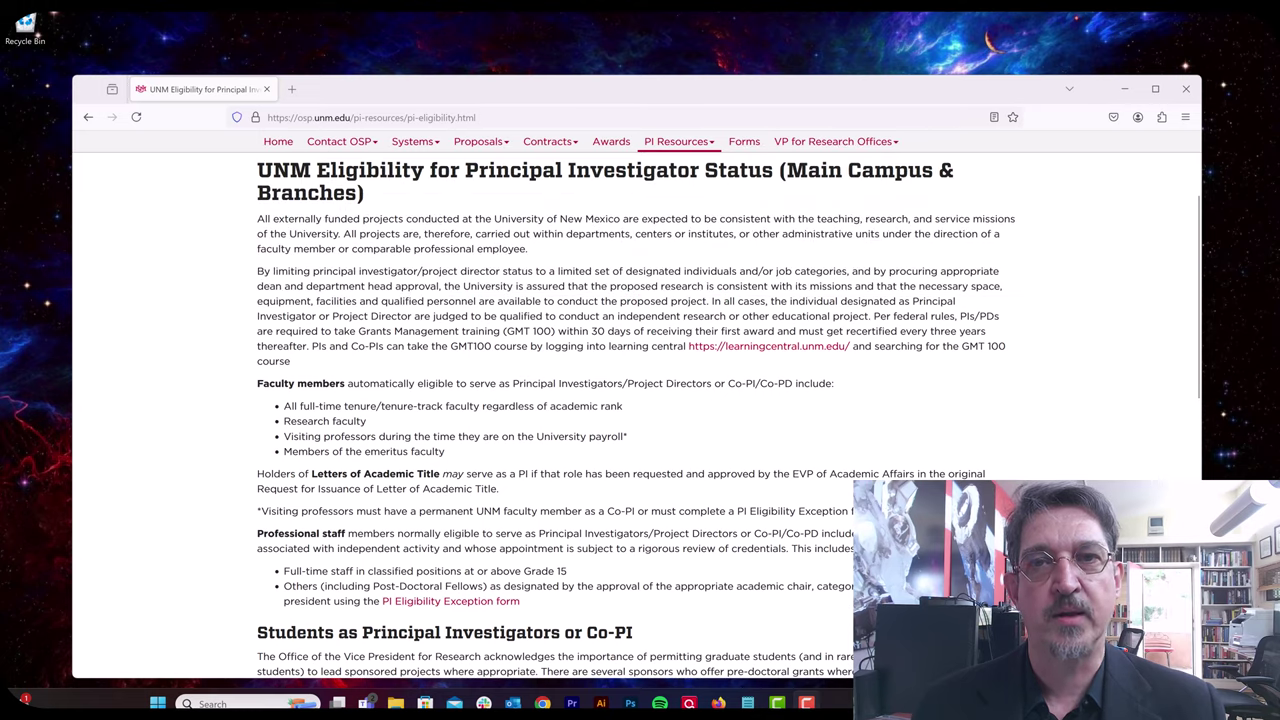
pyautogui.scroll(1, 636, 400)
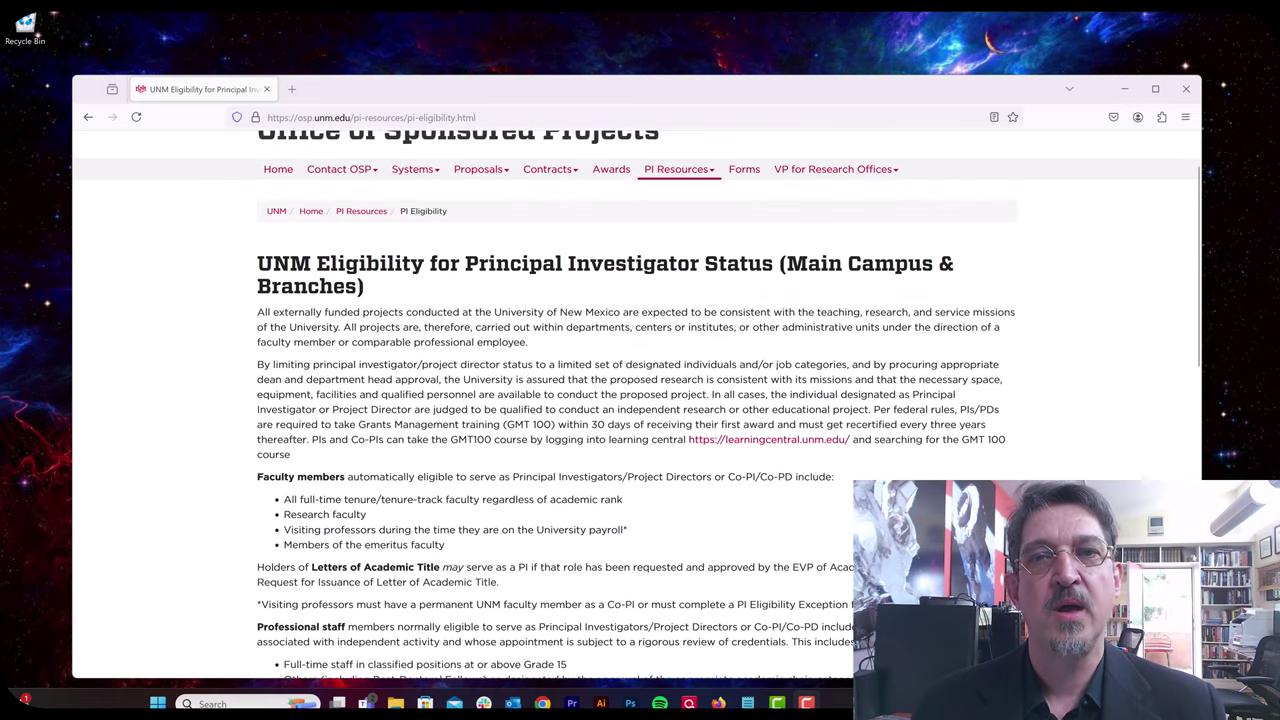
pyautogui.scroll(1, 636, 400)
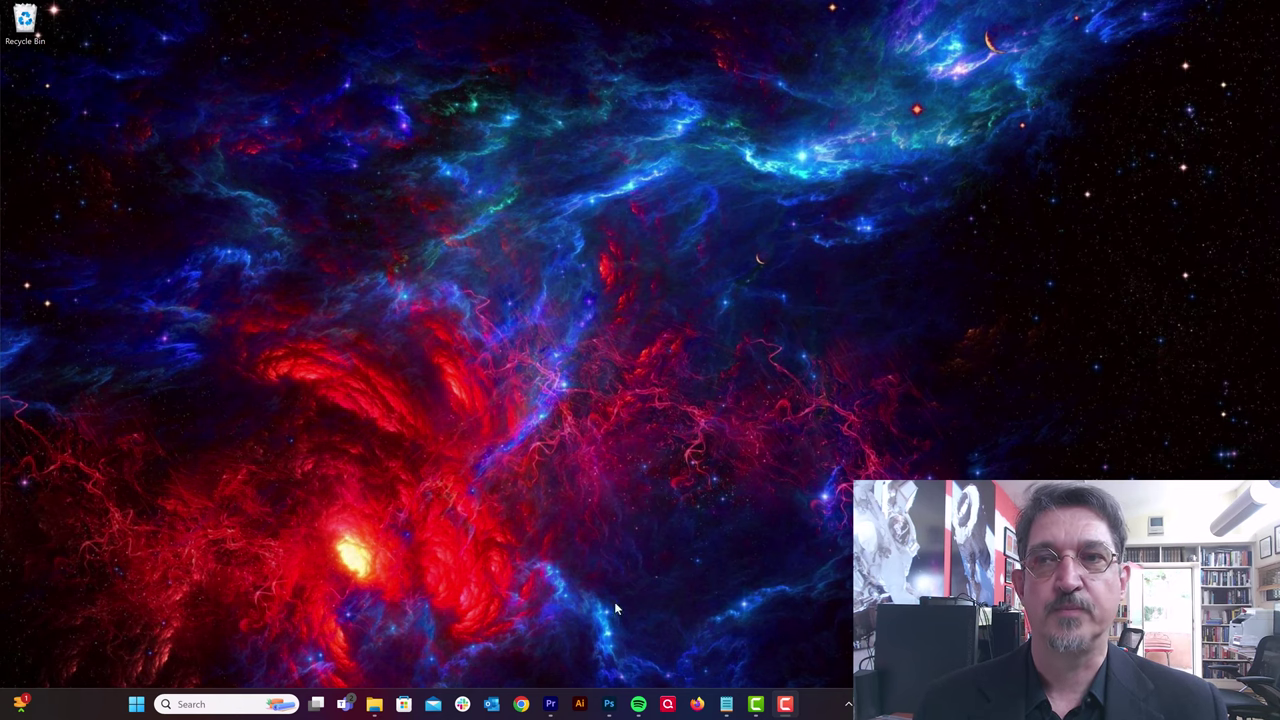
# Step: Open a new Firefox window and go to coldfront.alliance.unm.edu
pyautogui.click(699, 705)
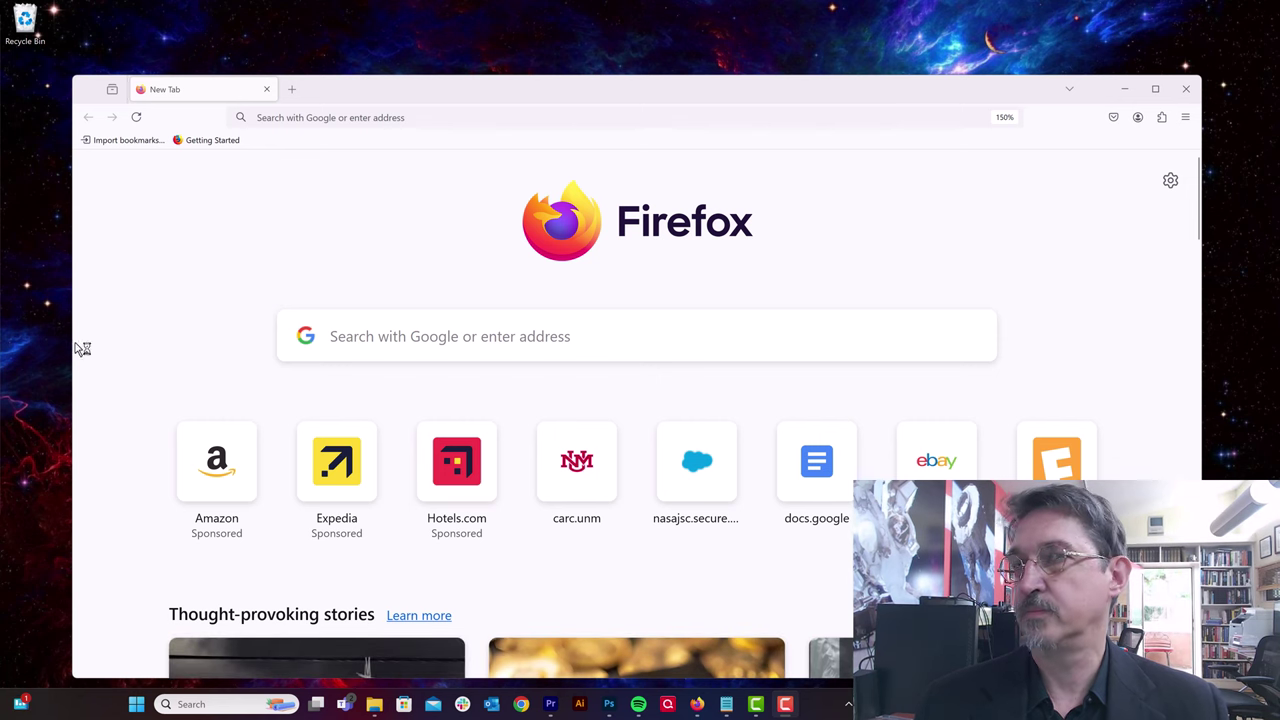
pyautogui.click(418, 114)
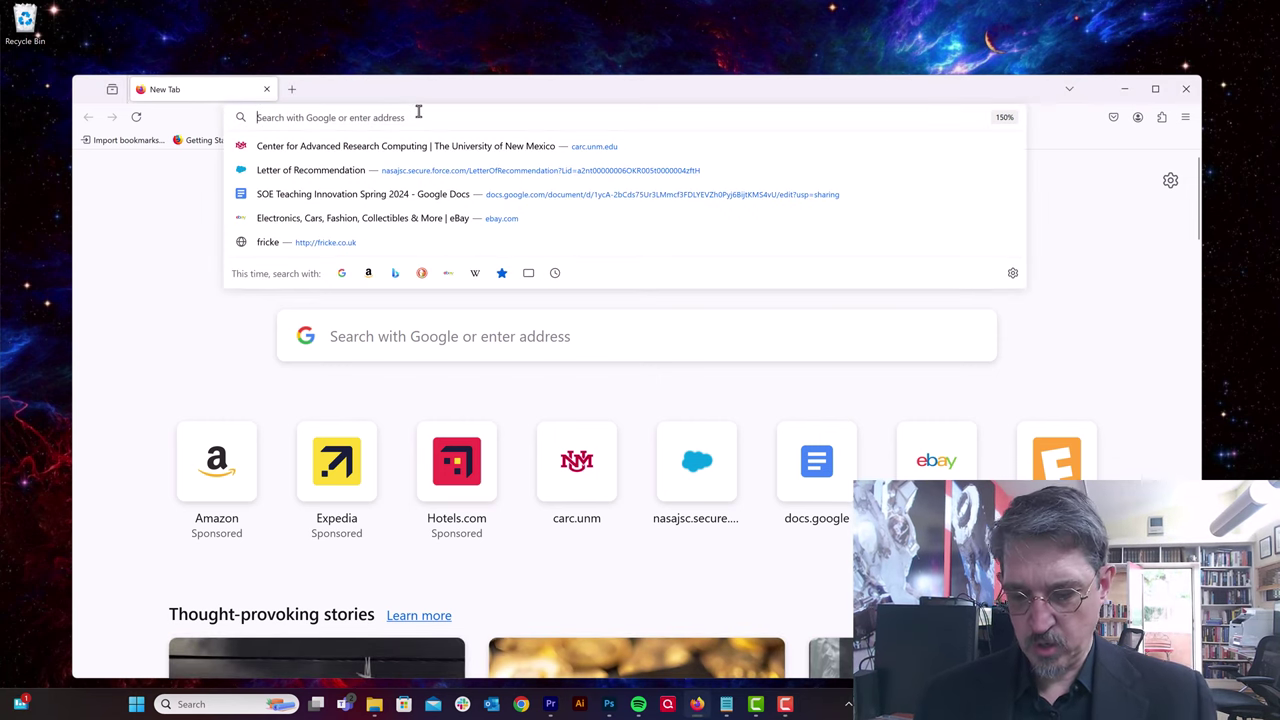
pyautogui.write('coldf')
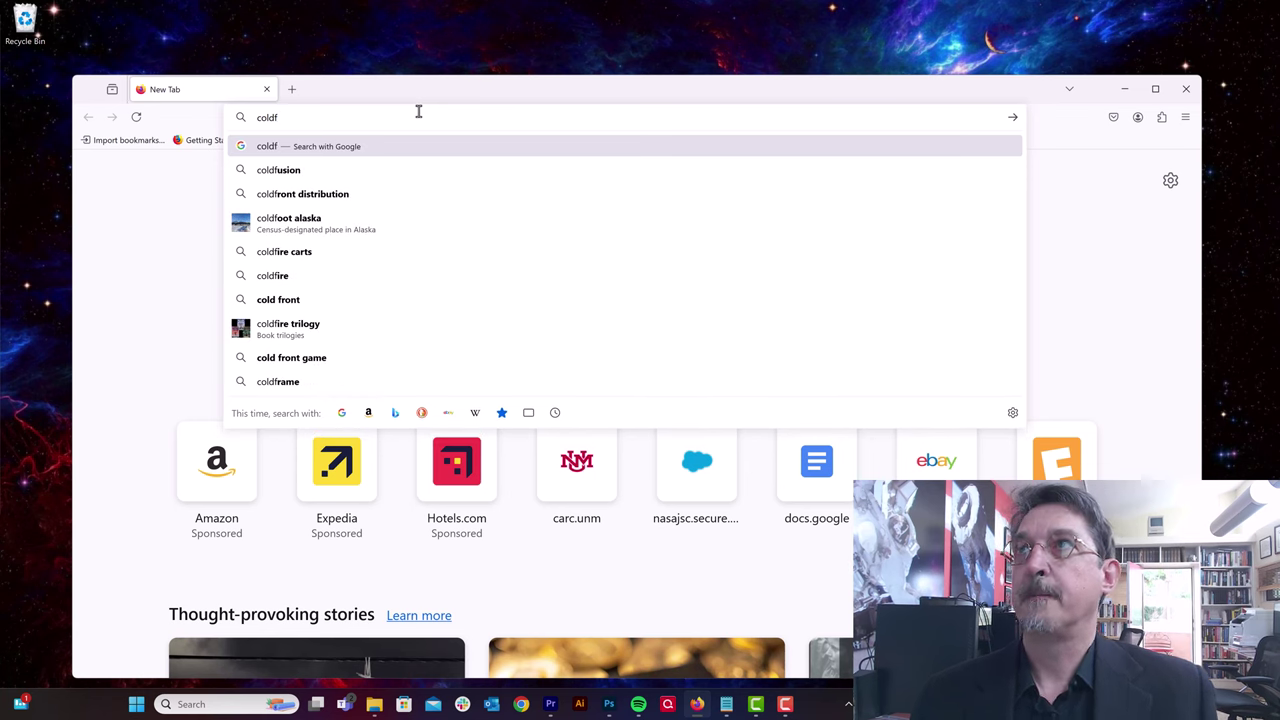
pyautogui.write('ront.')
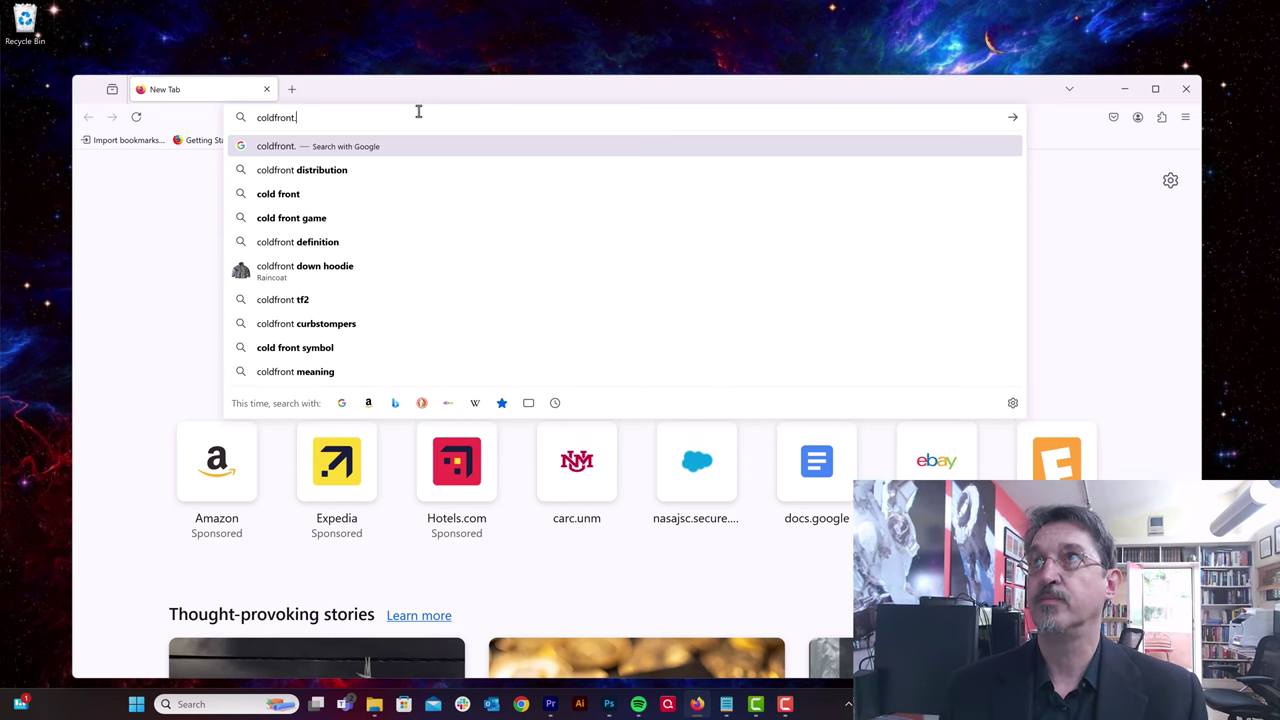
pyautogui.write('alliance.')
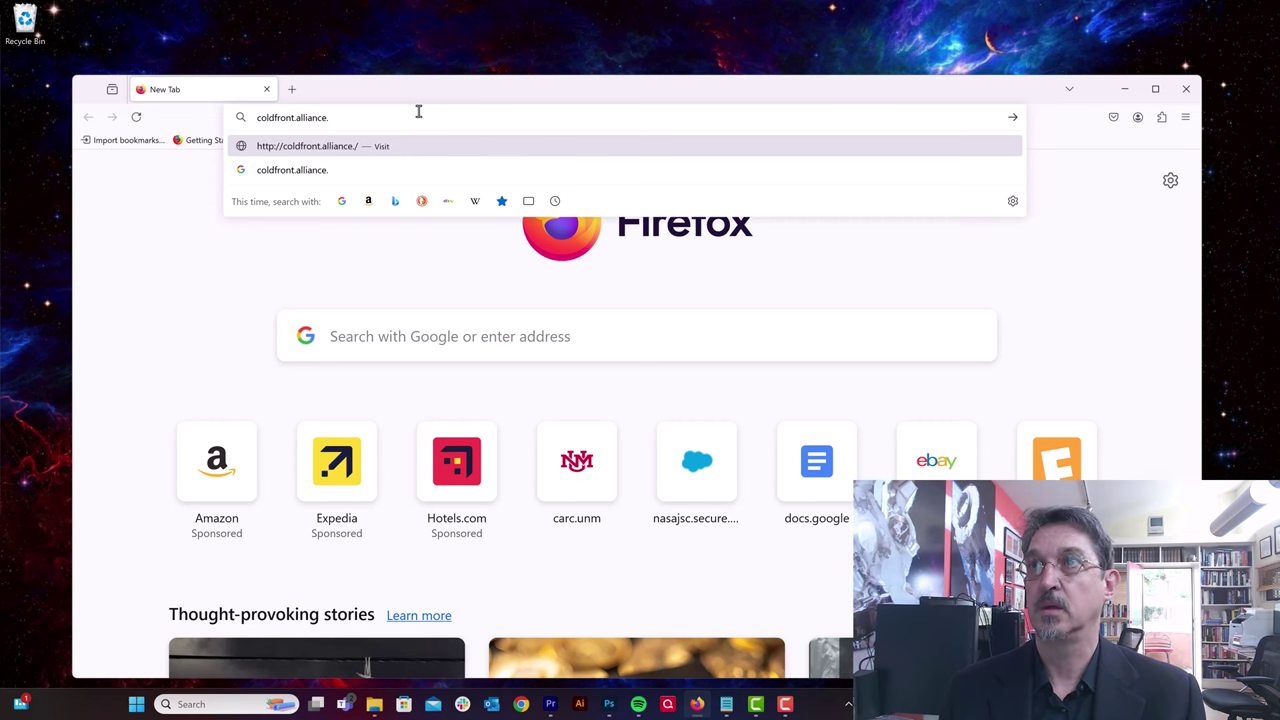
pyautogui.write('unm.edu')
pyautogui.press('Return')
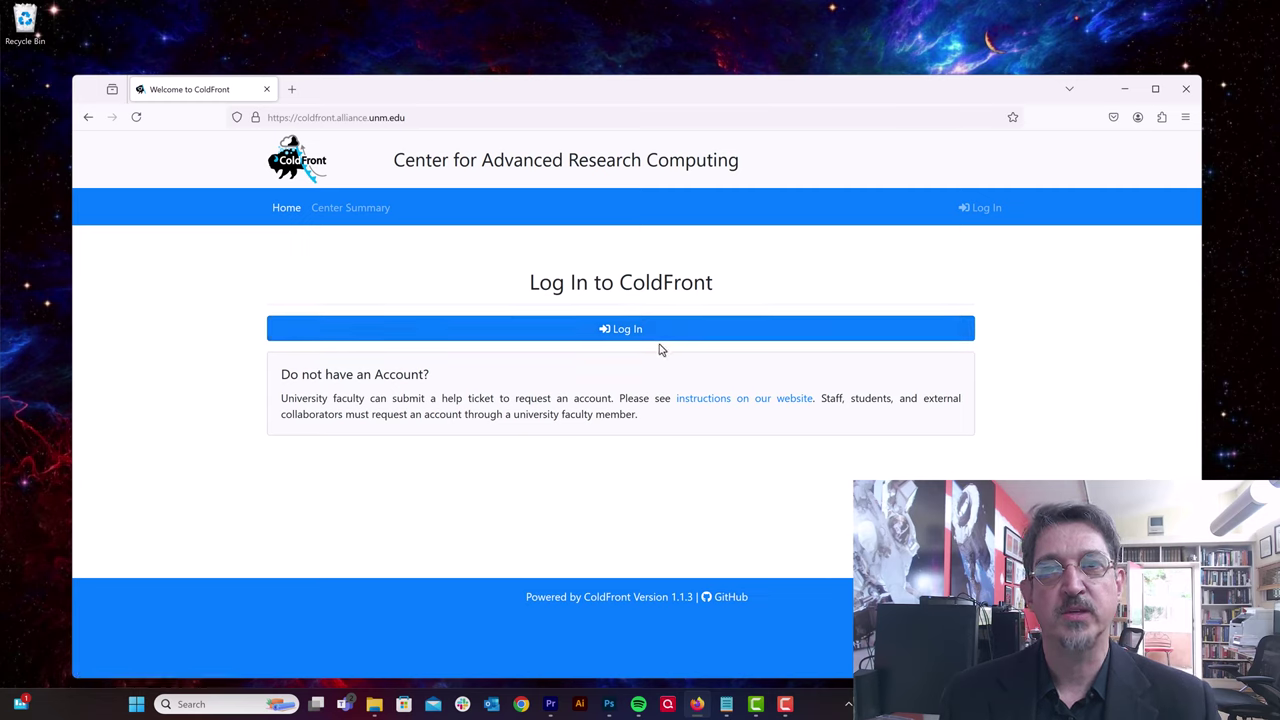
# Step: Log in with the test account's username and password, declining to save the password
pyautogui.click(640, 329)
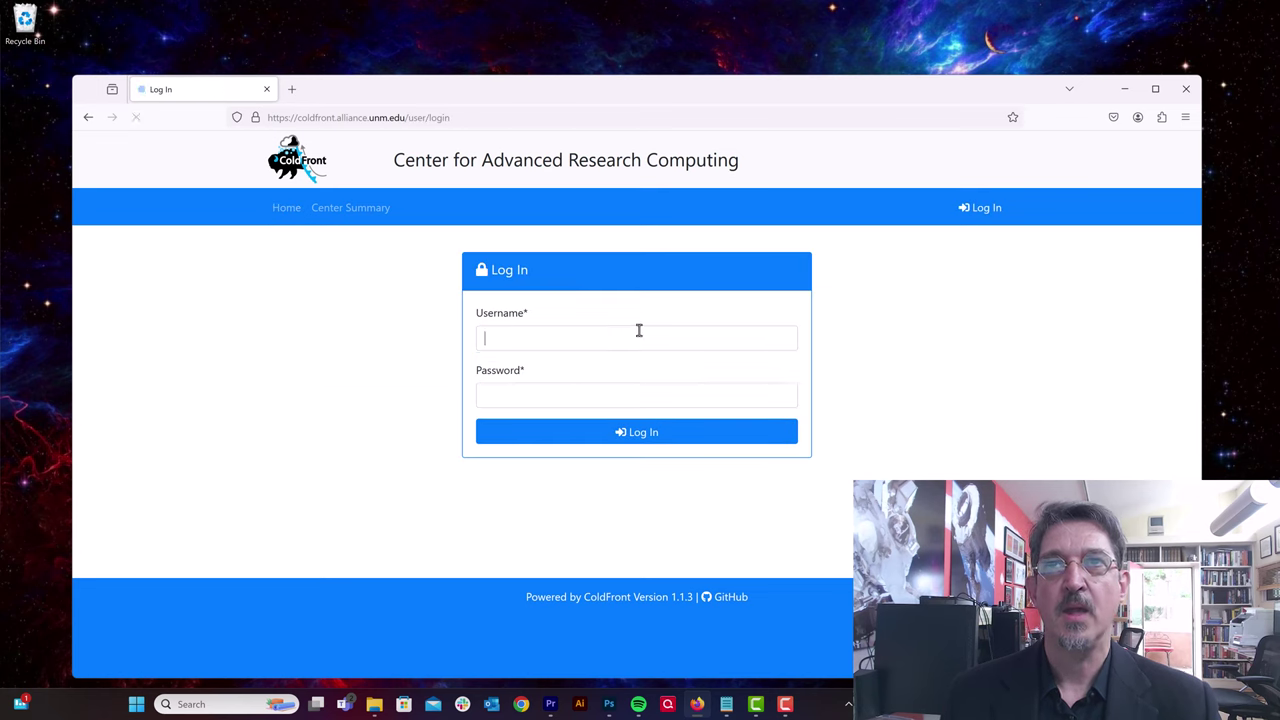
pyautogui.click(608, 334)
pyautogui.write('tes')
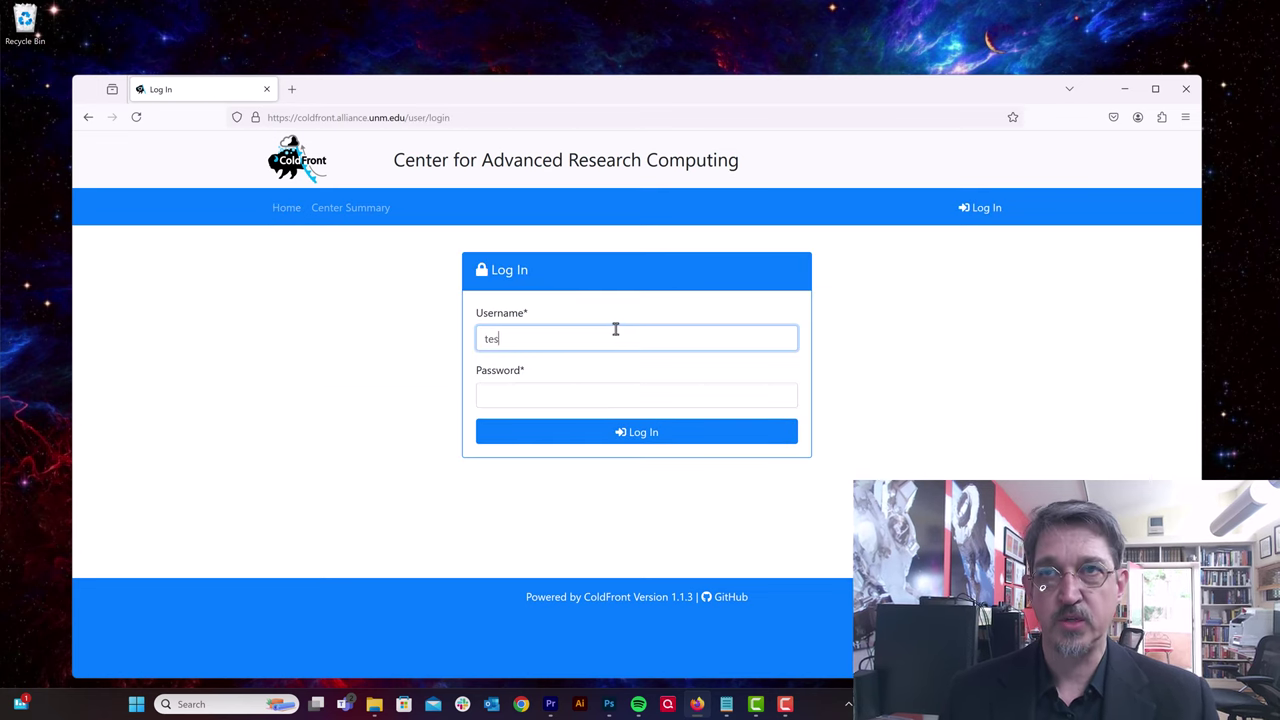
pyautogui.write('tuser')
pyautogui.press('Tab')
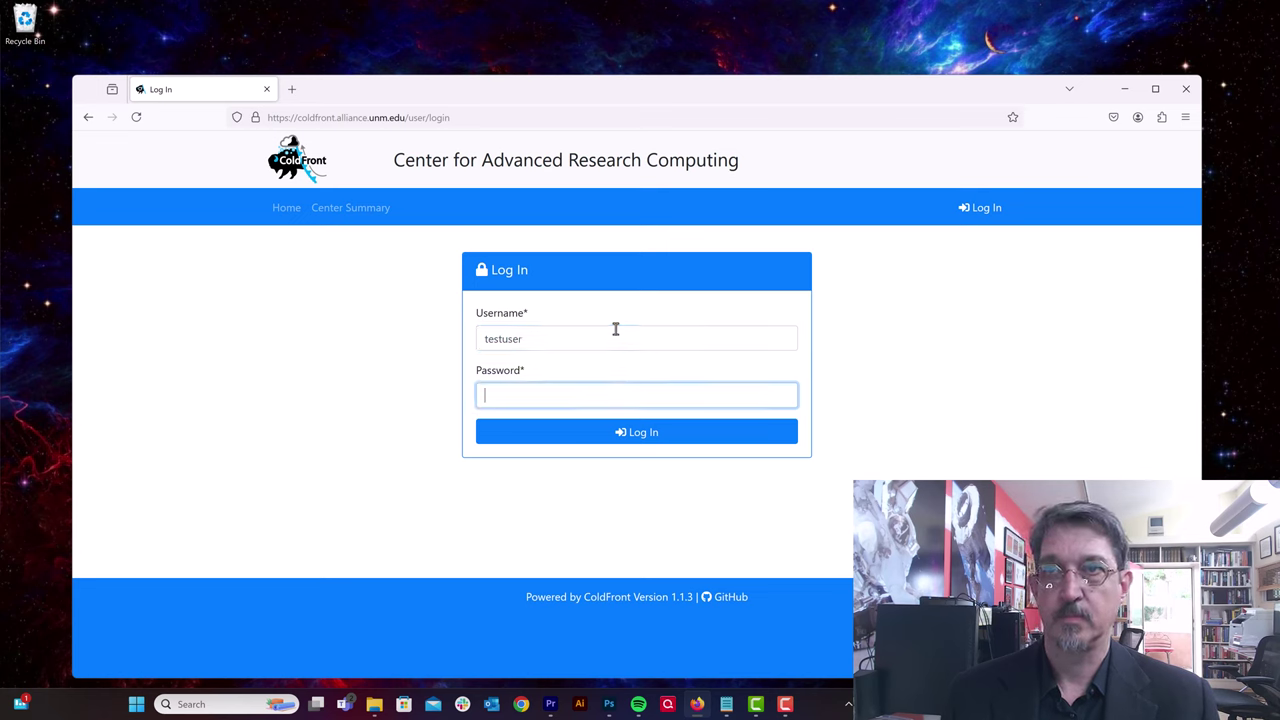
pyautogui.write('testpassword')
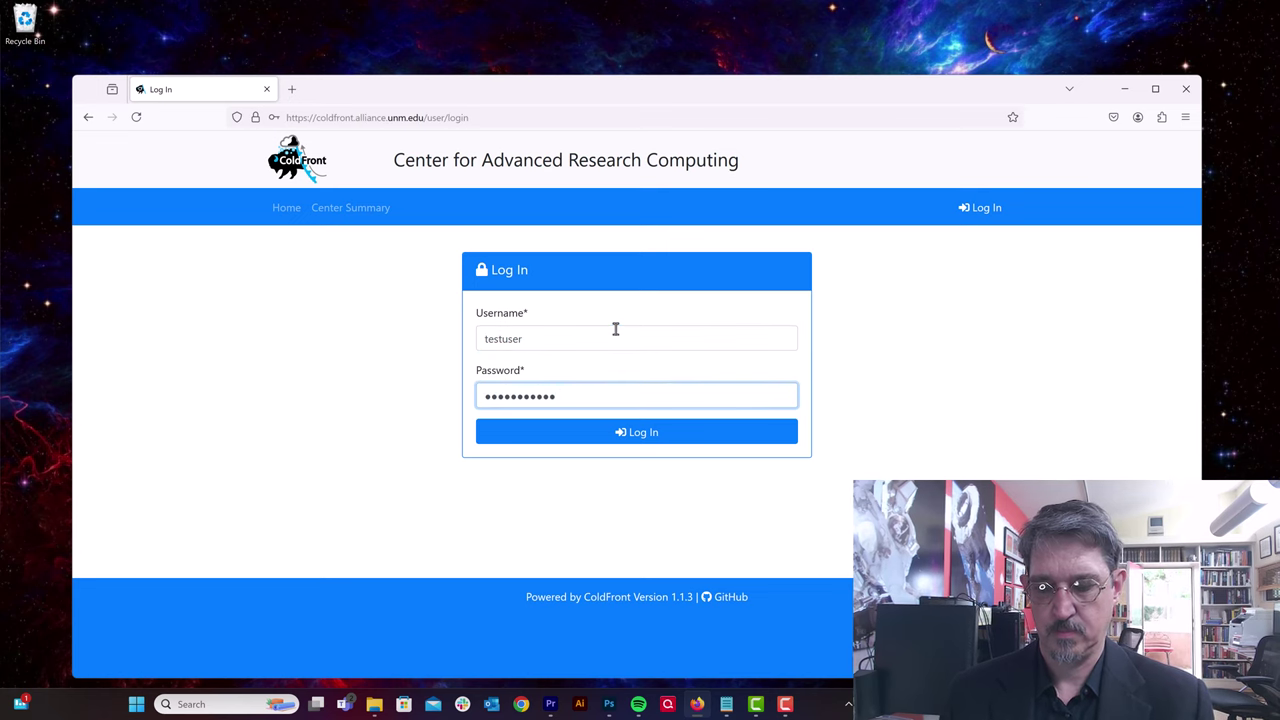
pyautogui.write('12')
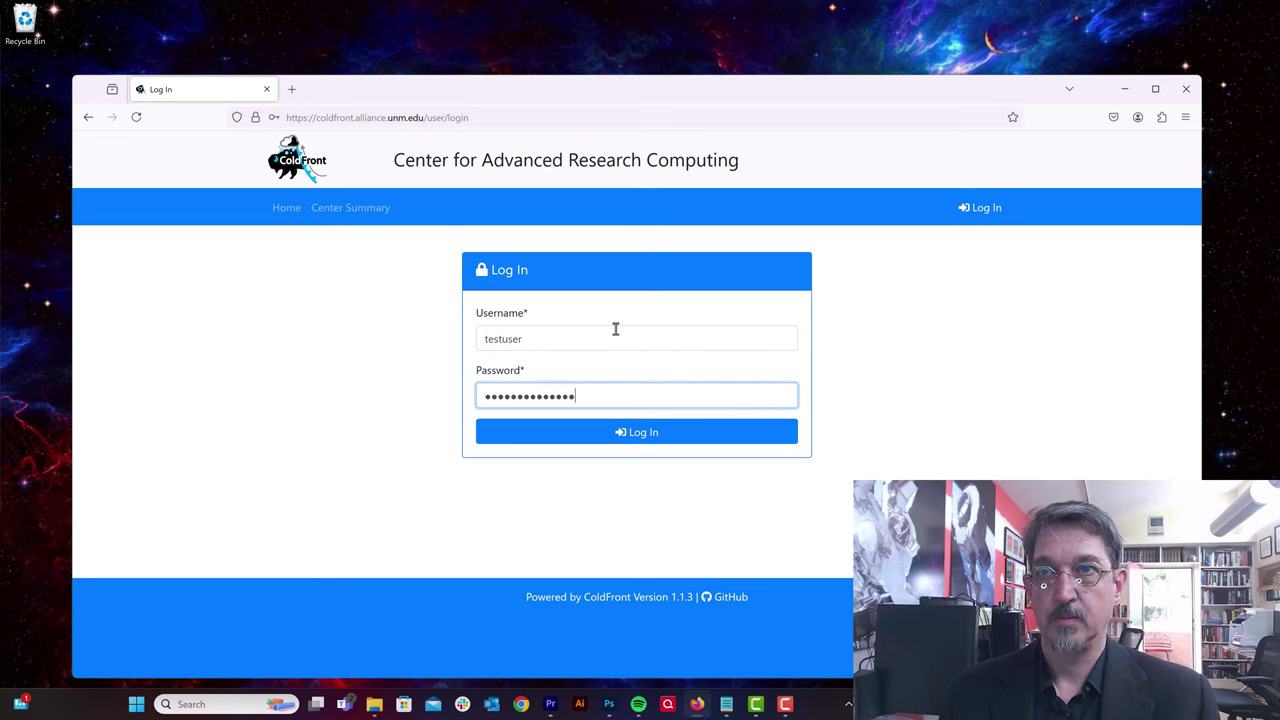
pyautogui.press('Return')
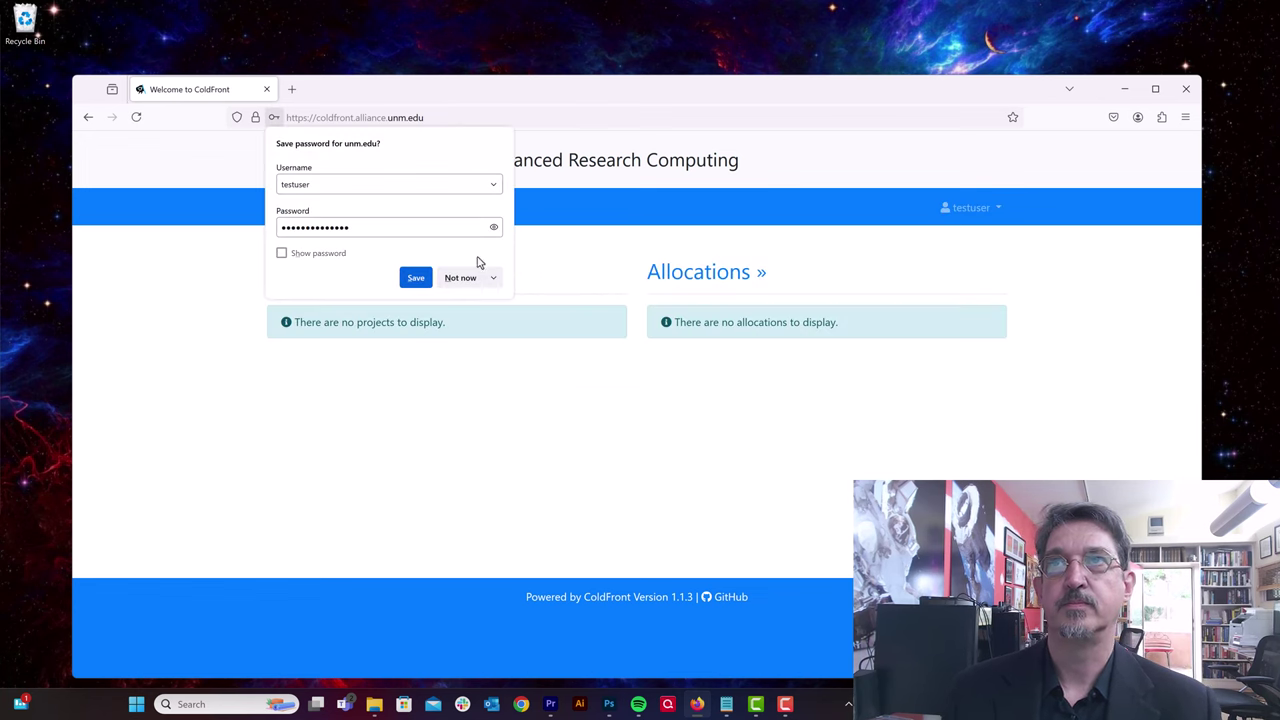
pyautogui.click(463, 278)
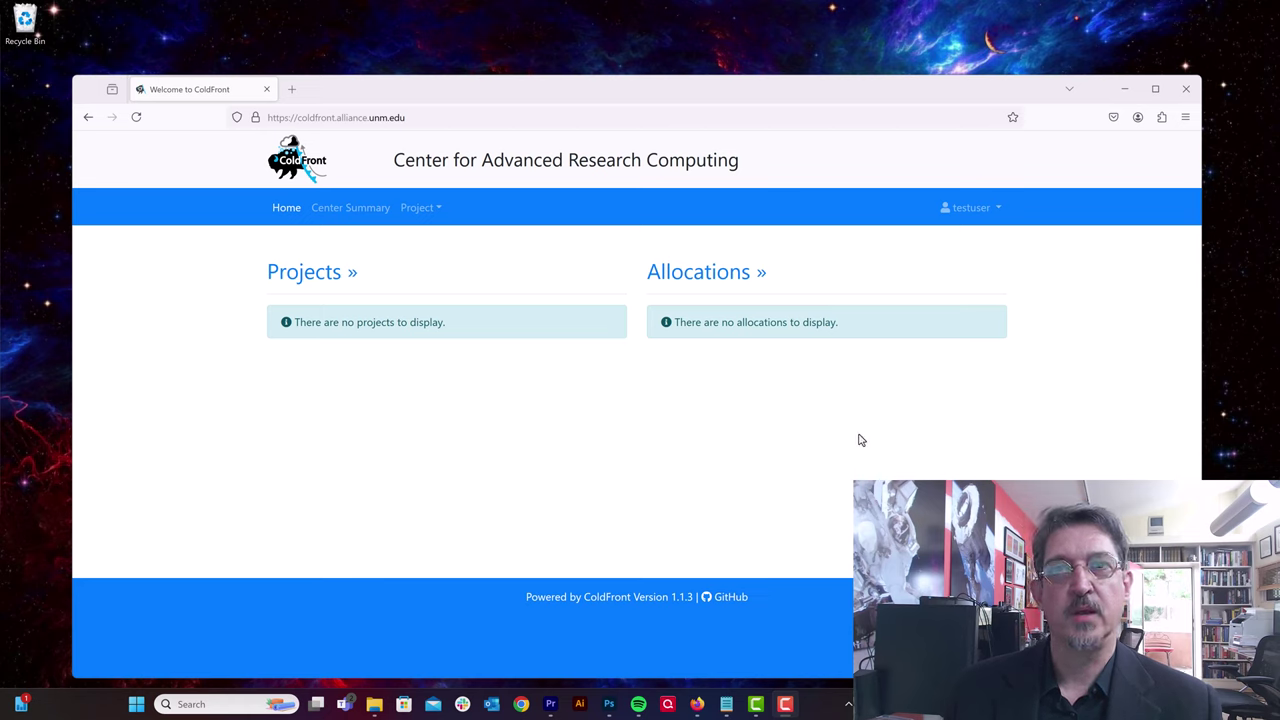
# Step: Open the User Profile from the account menu and upgrade the account to PI status
pyautogui.click(996, 213)
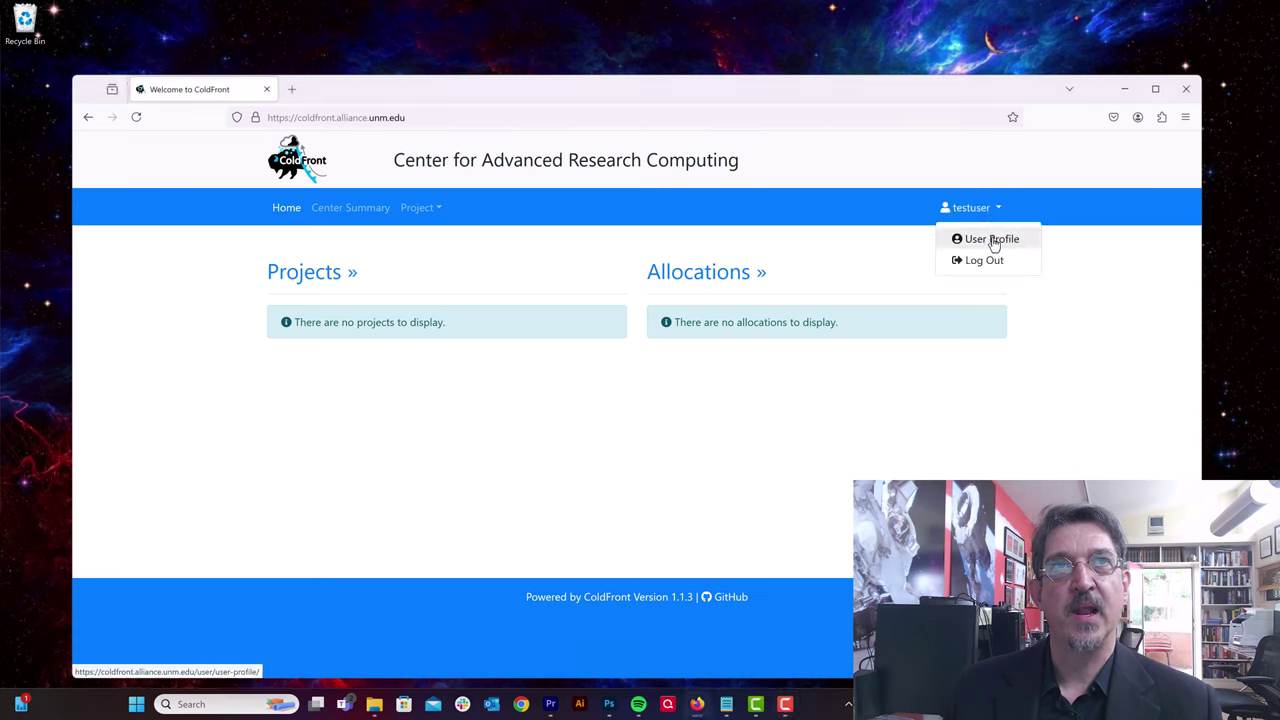
pyautogui.click(994, 240)
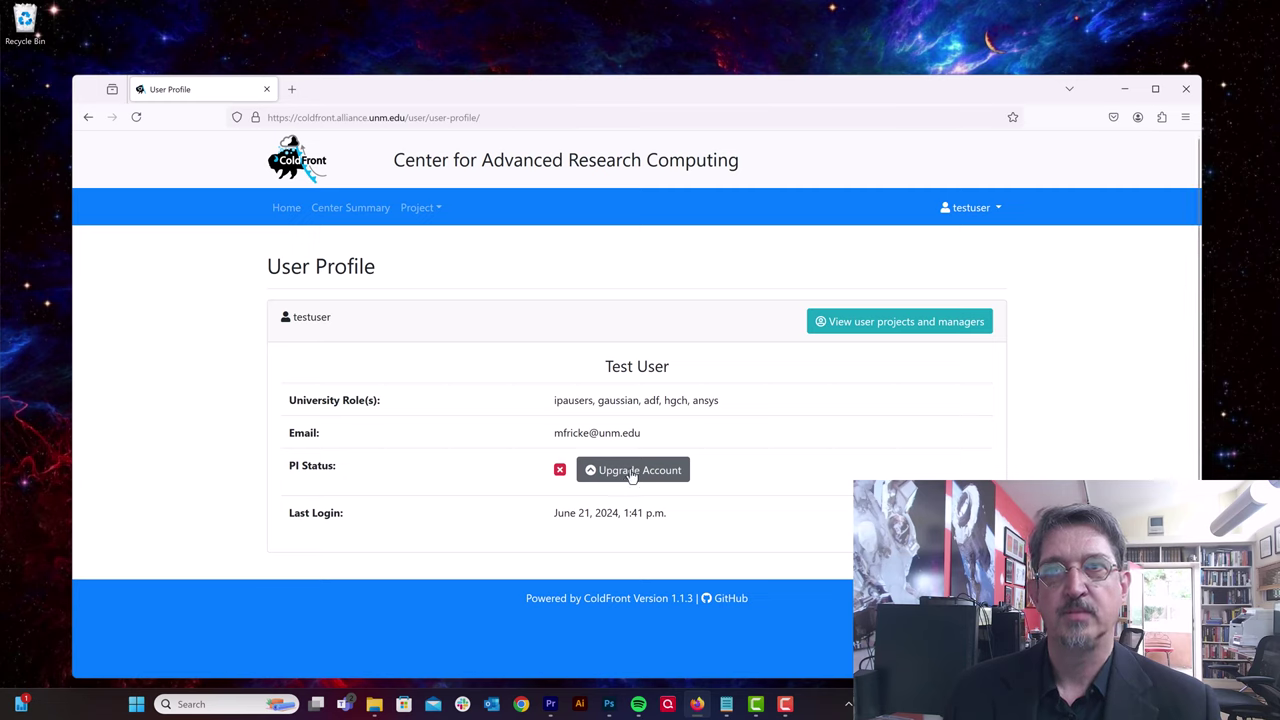
pyautogui.moveTo(551, 437); pyautogui.dragTo(650, 435)
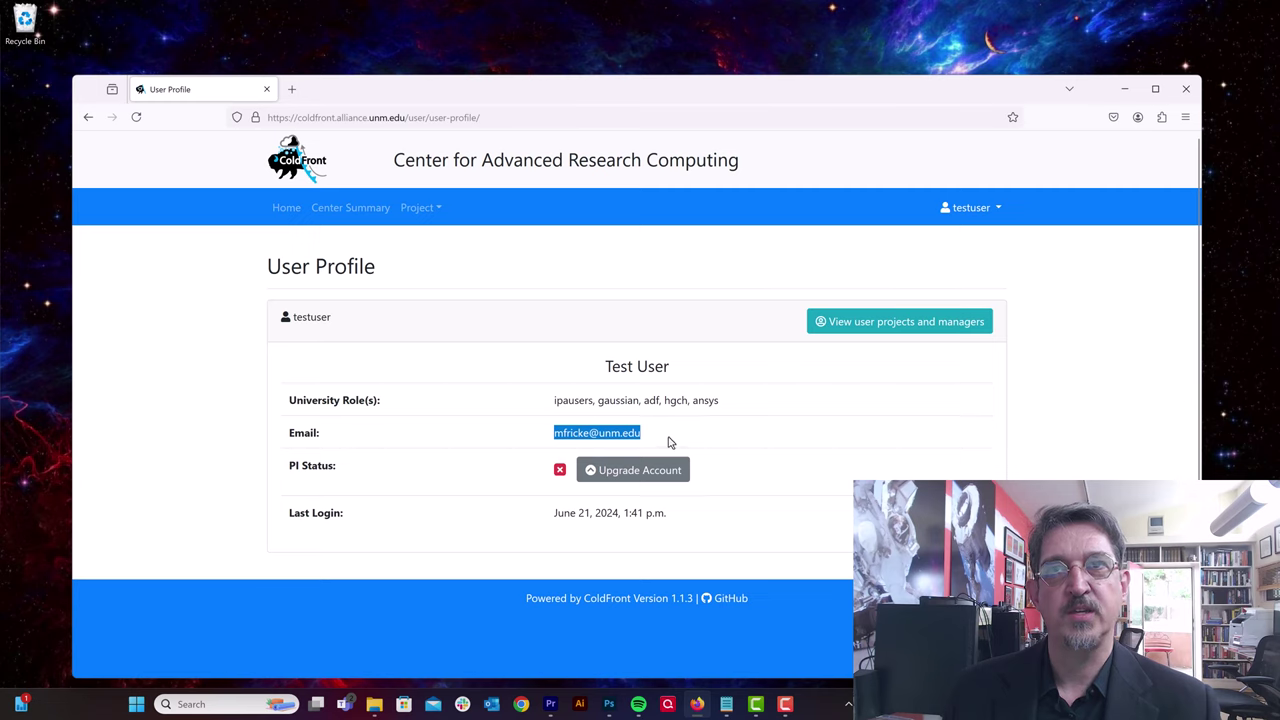
pyautogui.click(631, 475)
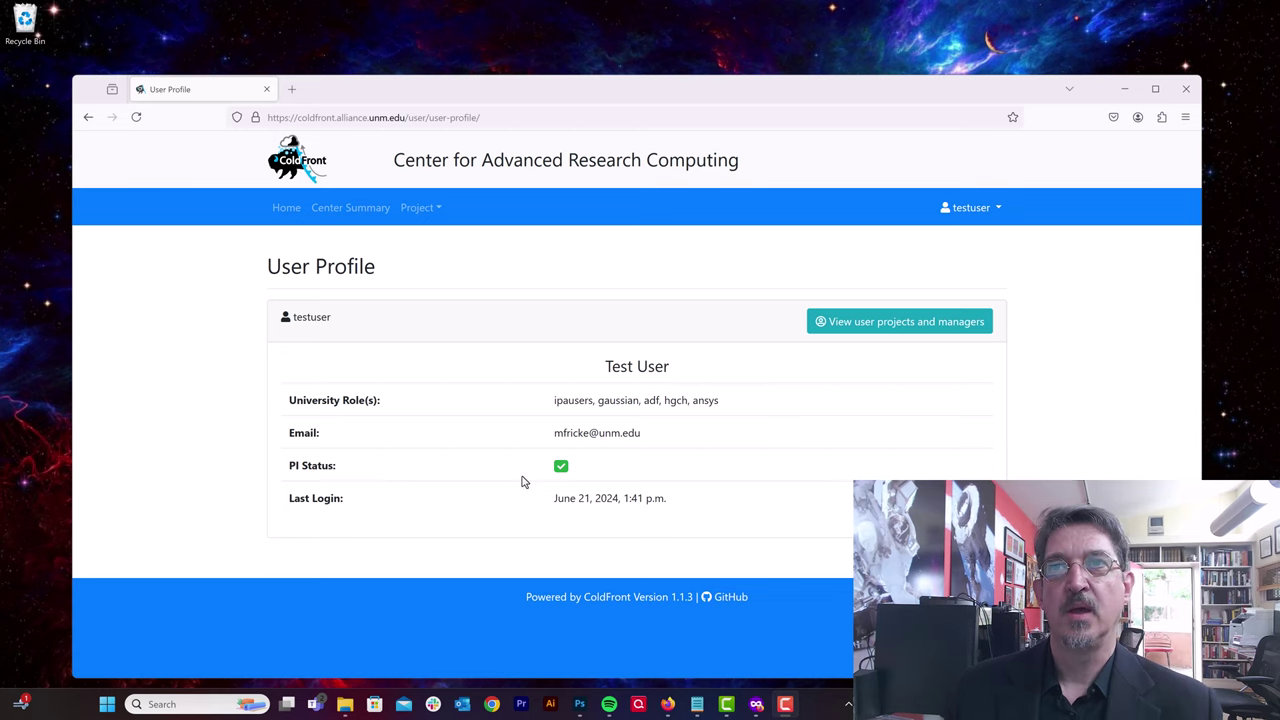
# Step: Dismiss the account menu and return to the ColdFront Home page
pyautogui.click(985, 210)
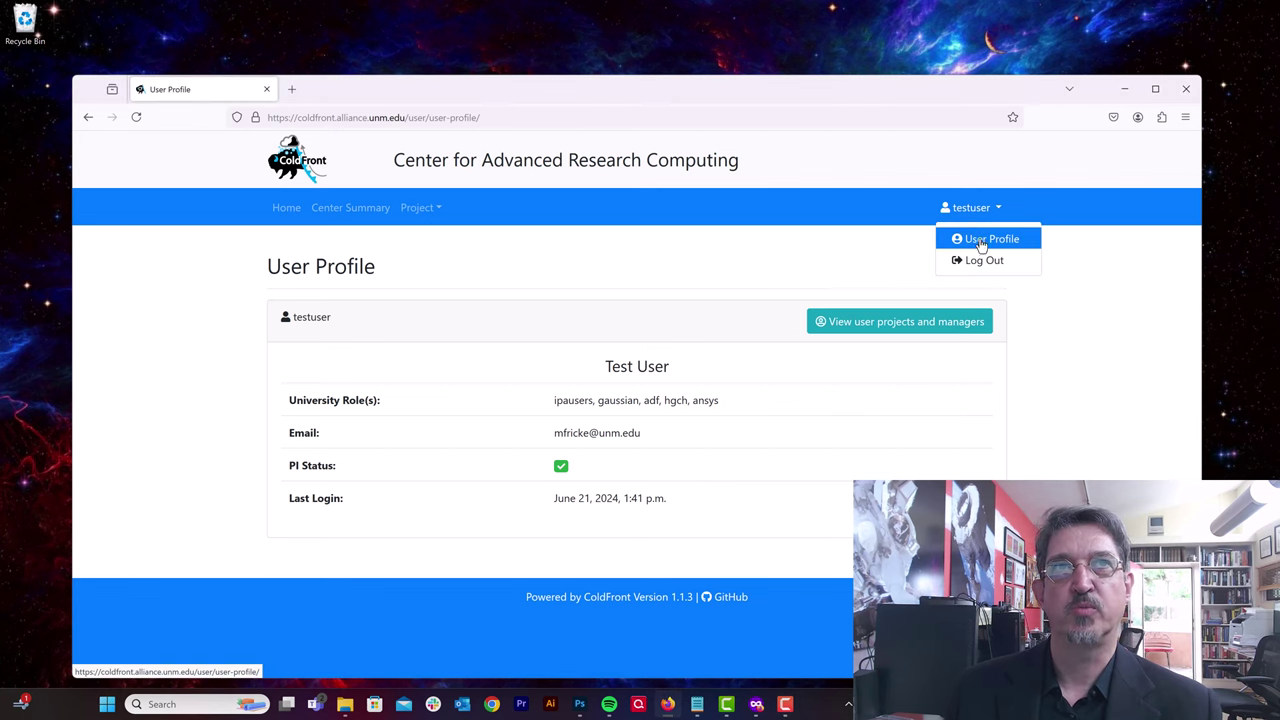
pyautogui.click(986, 210)
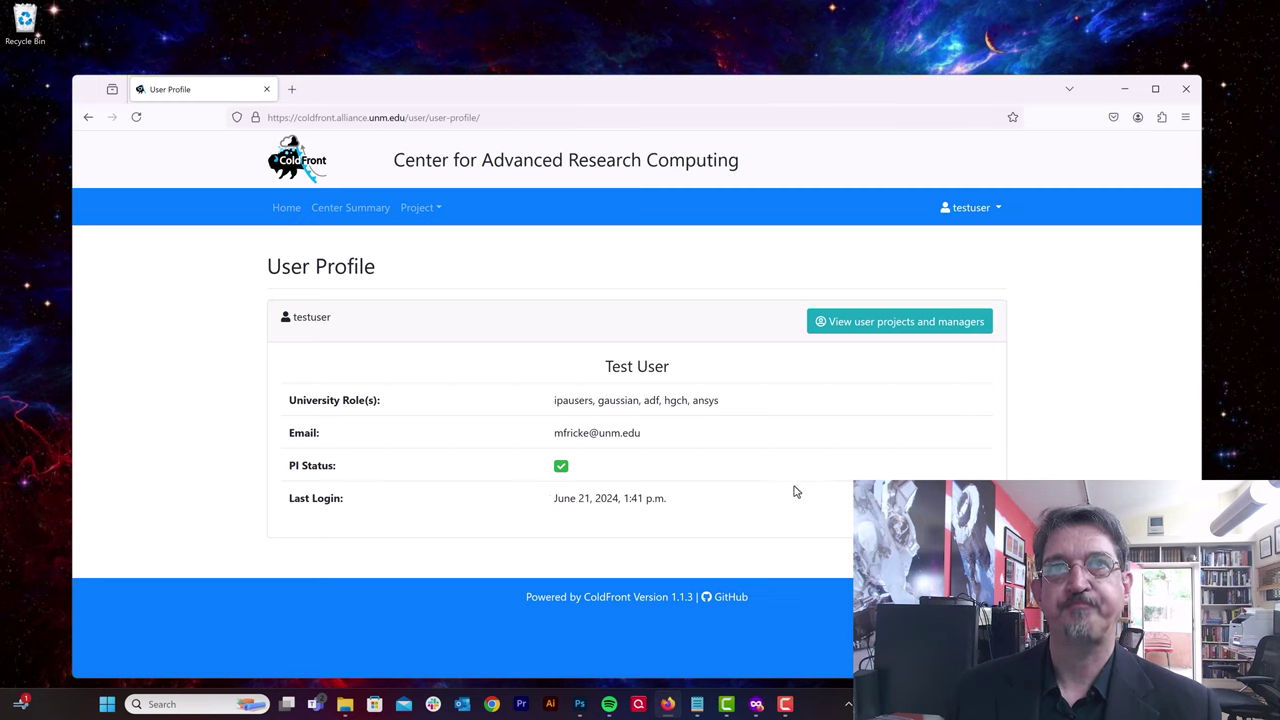
pyautogui.click(286, 208)
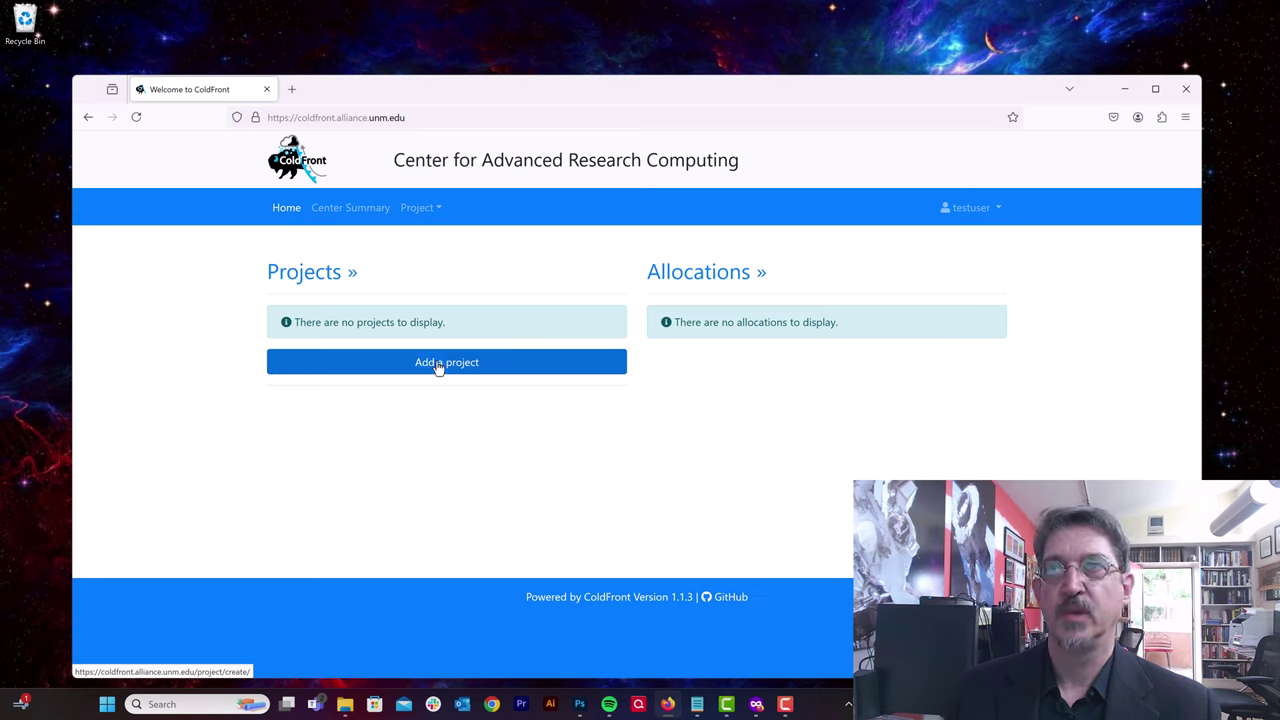
# Step: Start a project titled 'Test Project for Tutorial' described as 'This project is for the video tutorials'
pyautogui.click(436, 365)
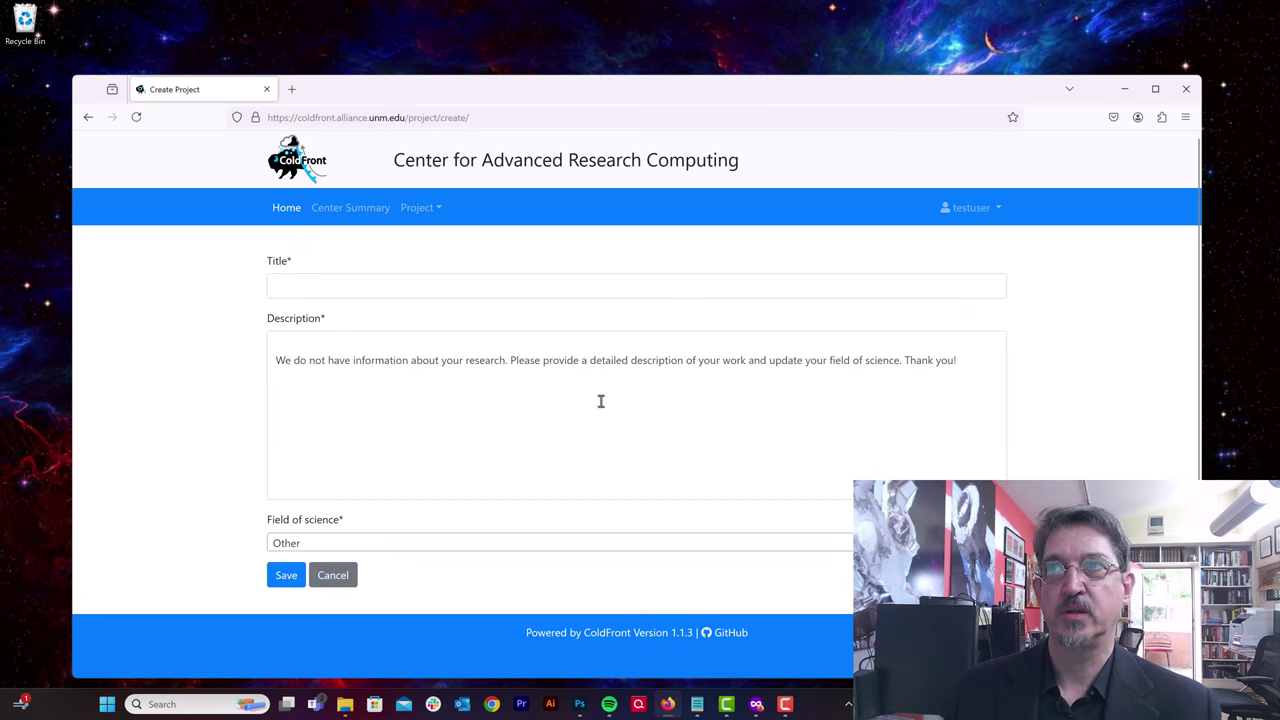
pyautogui.click(431, 285)
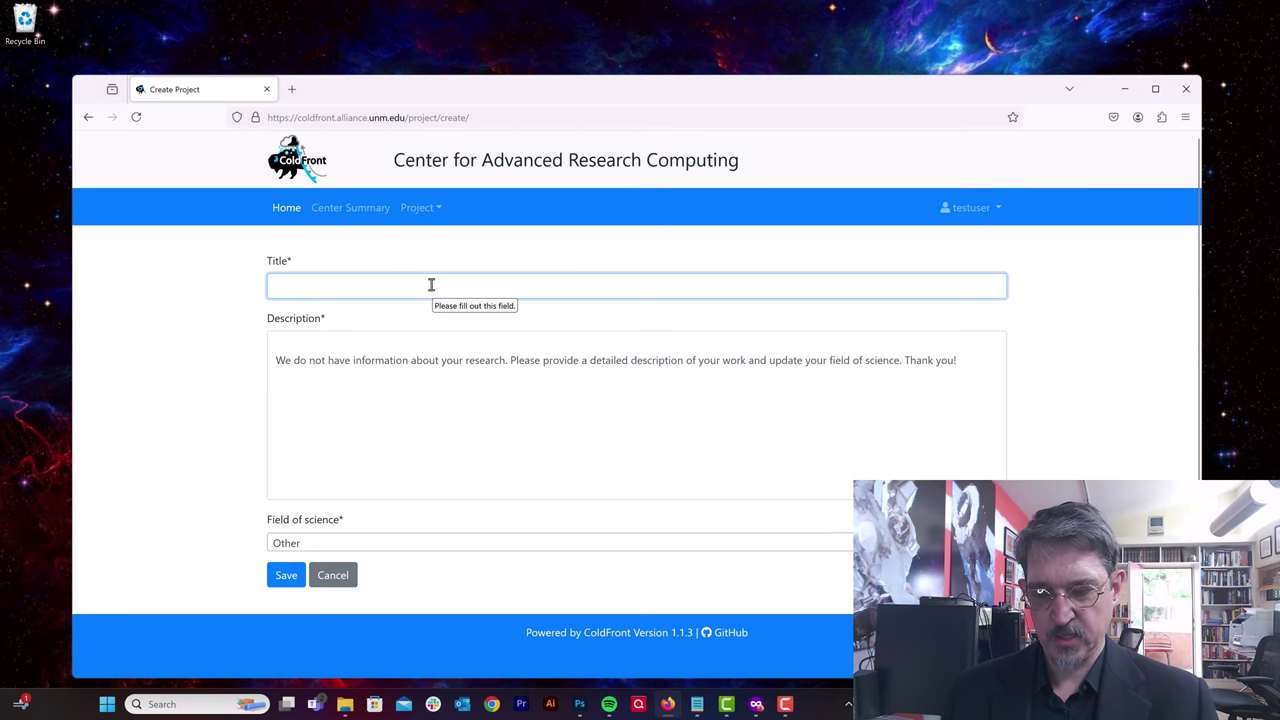
pyautogui.write('Test')
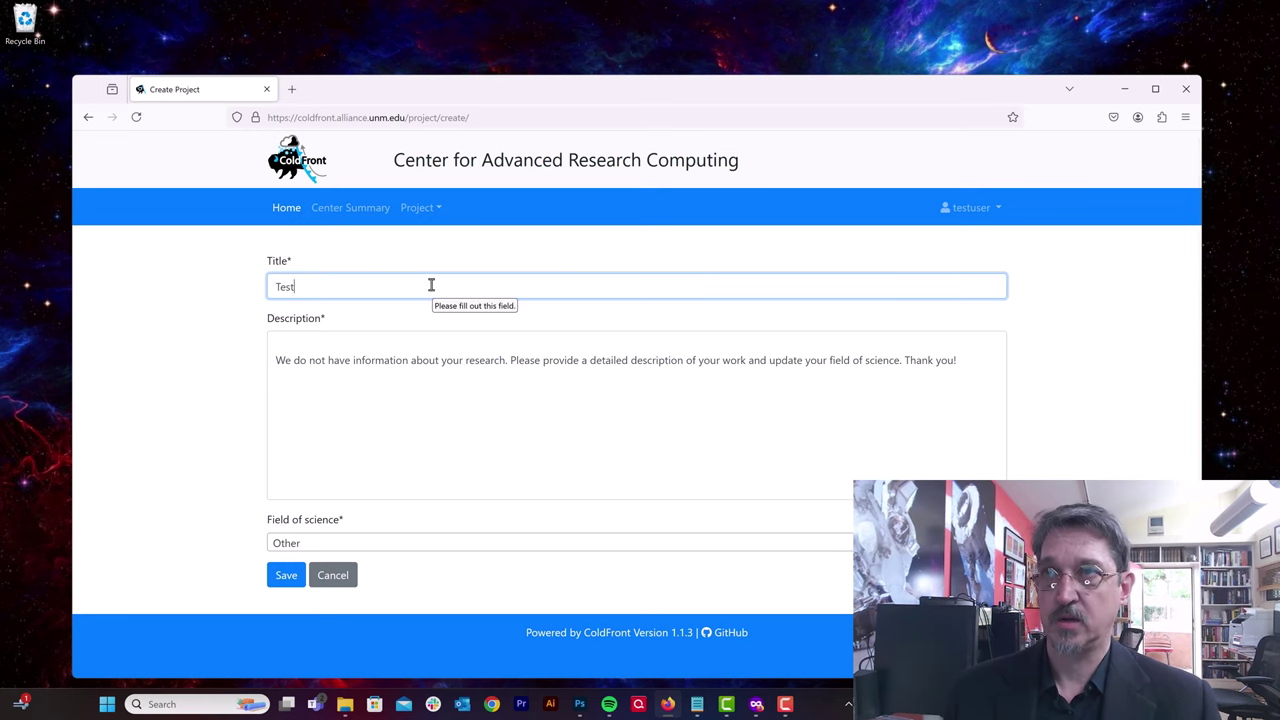
pyautogui.write(' Projec')
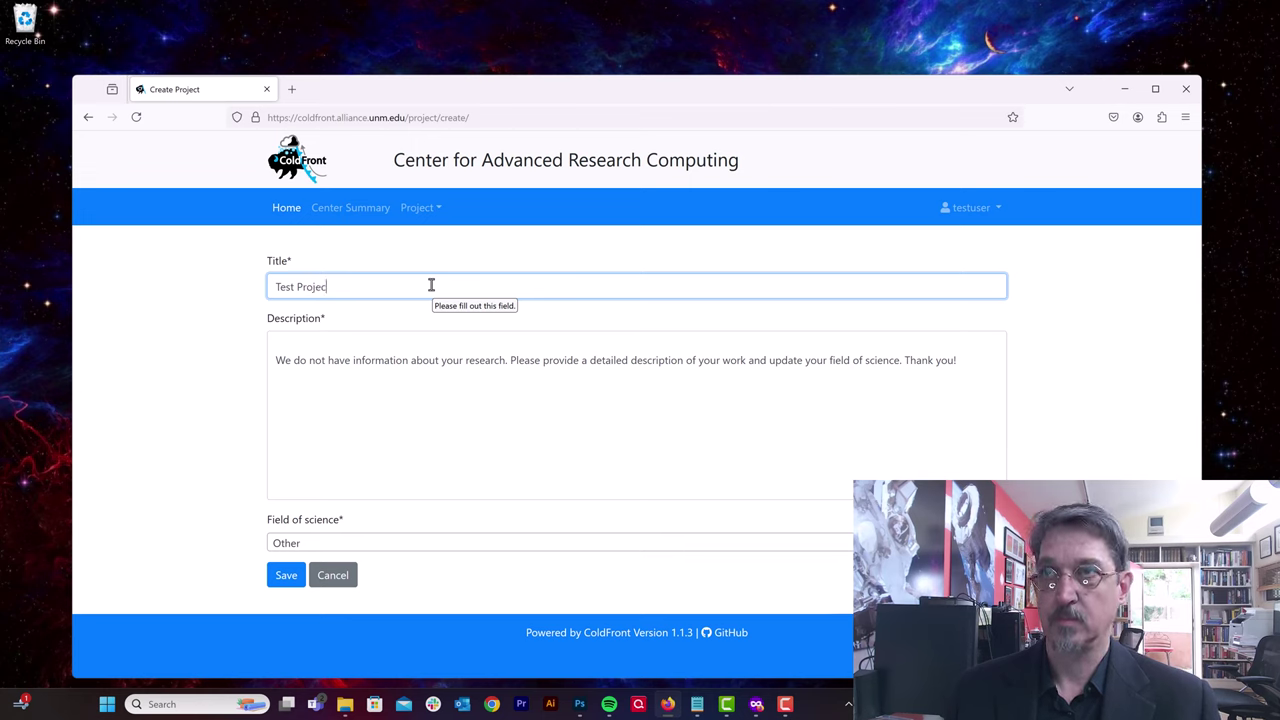
pyautogui.write('t for Tu')
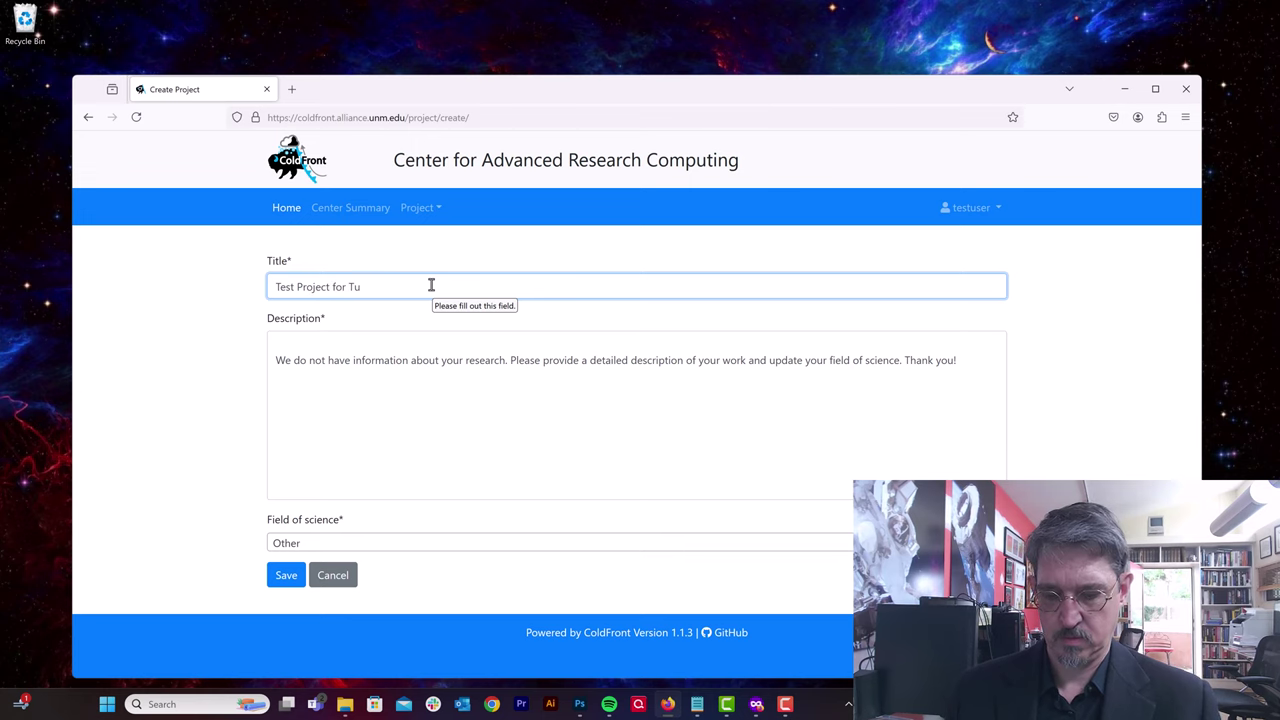
pyautogui.write('torial')
pyautogui.press('Tab')
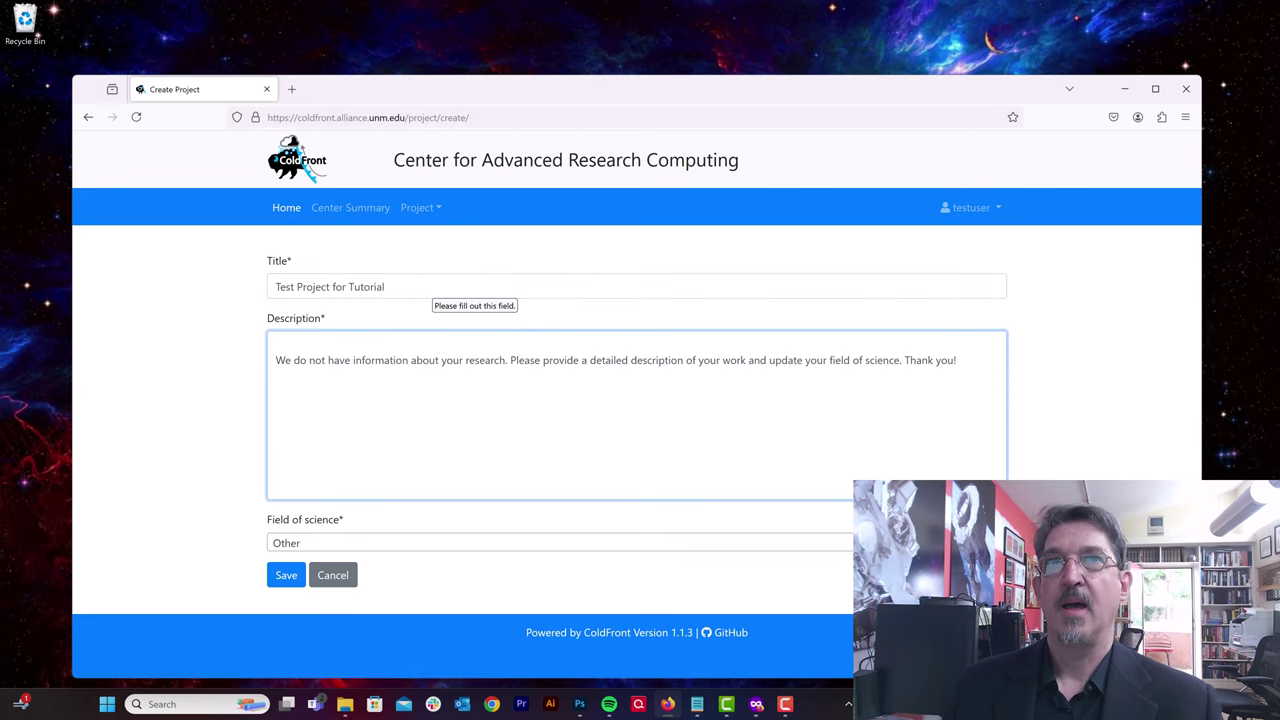
pyautogui.hotkey('ctrl', 'a')
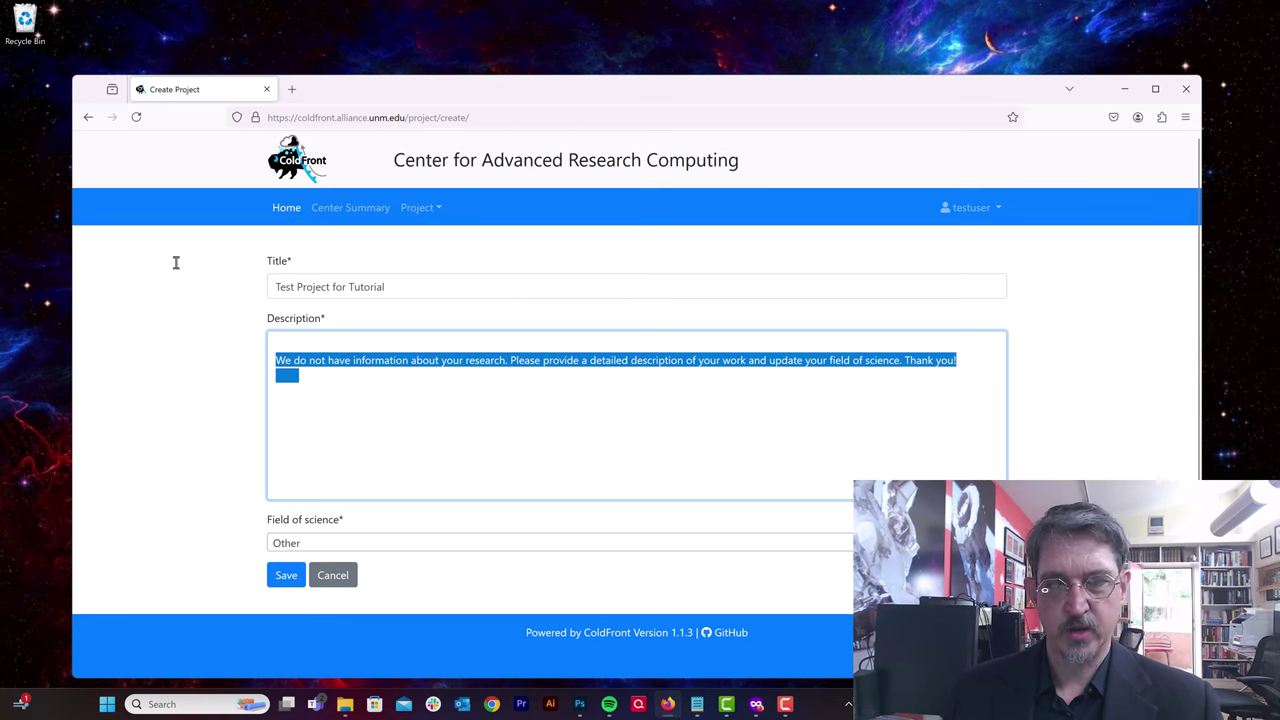
pyautogui.press('BackSpace')
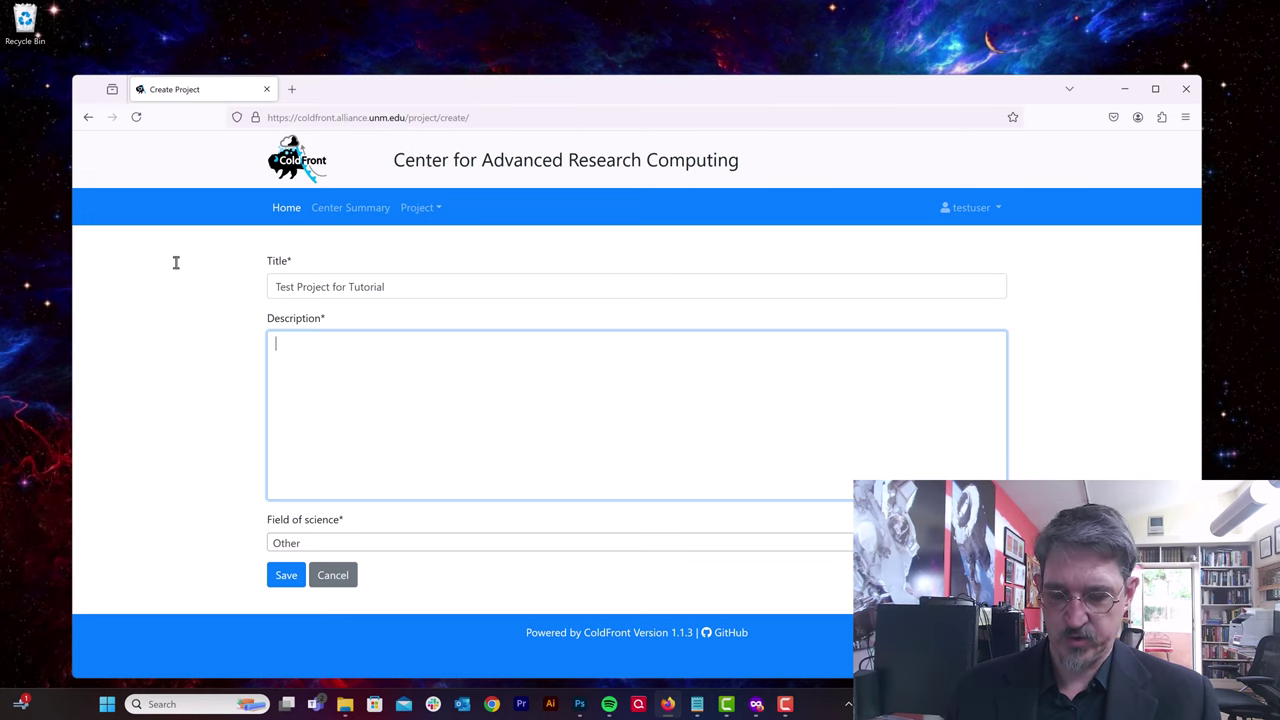
pyautogui.write('This s')
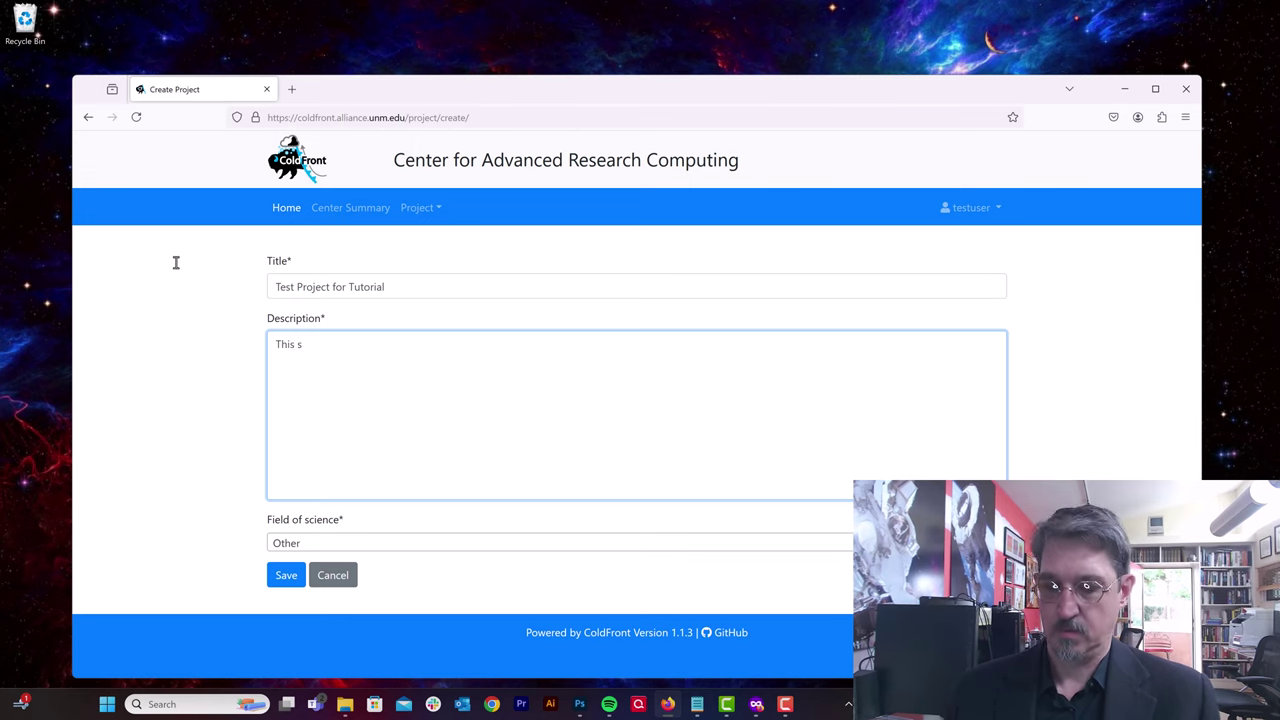
pyautogui.press('BackSpace')
pyautogui.write('project i')
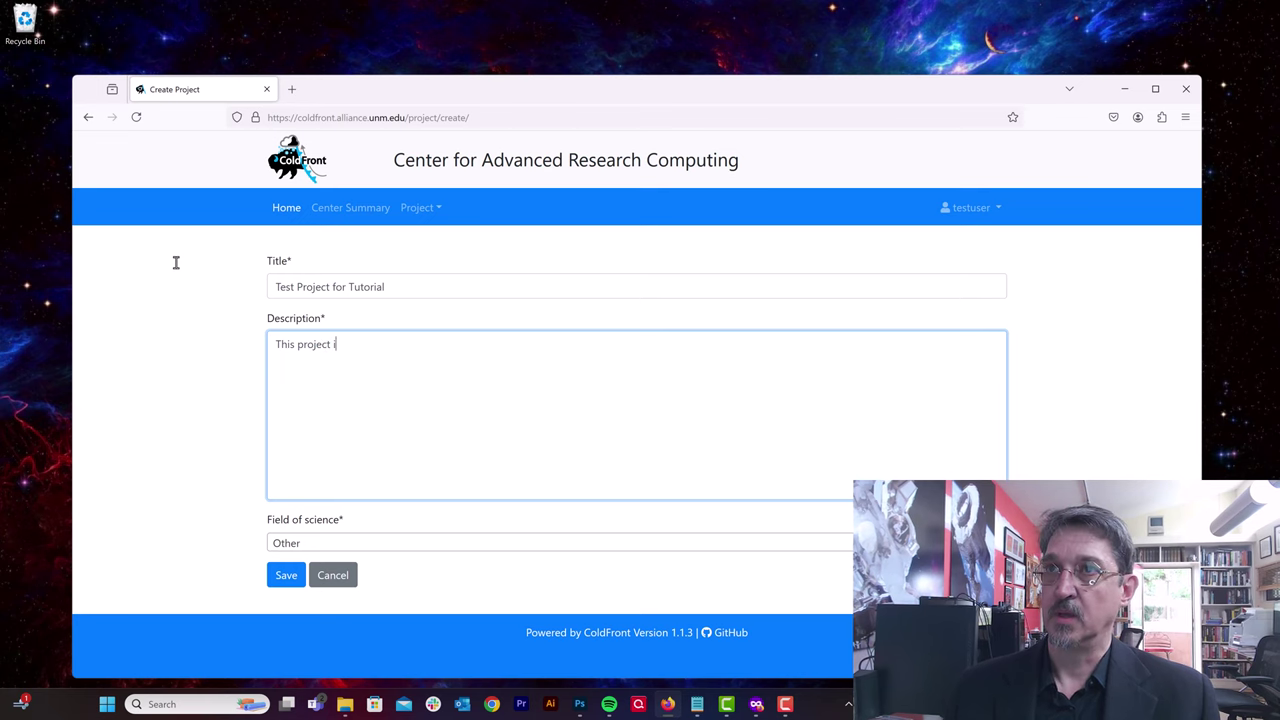
pyautogui.write('s for the ')
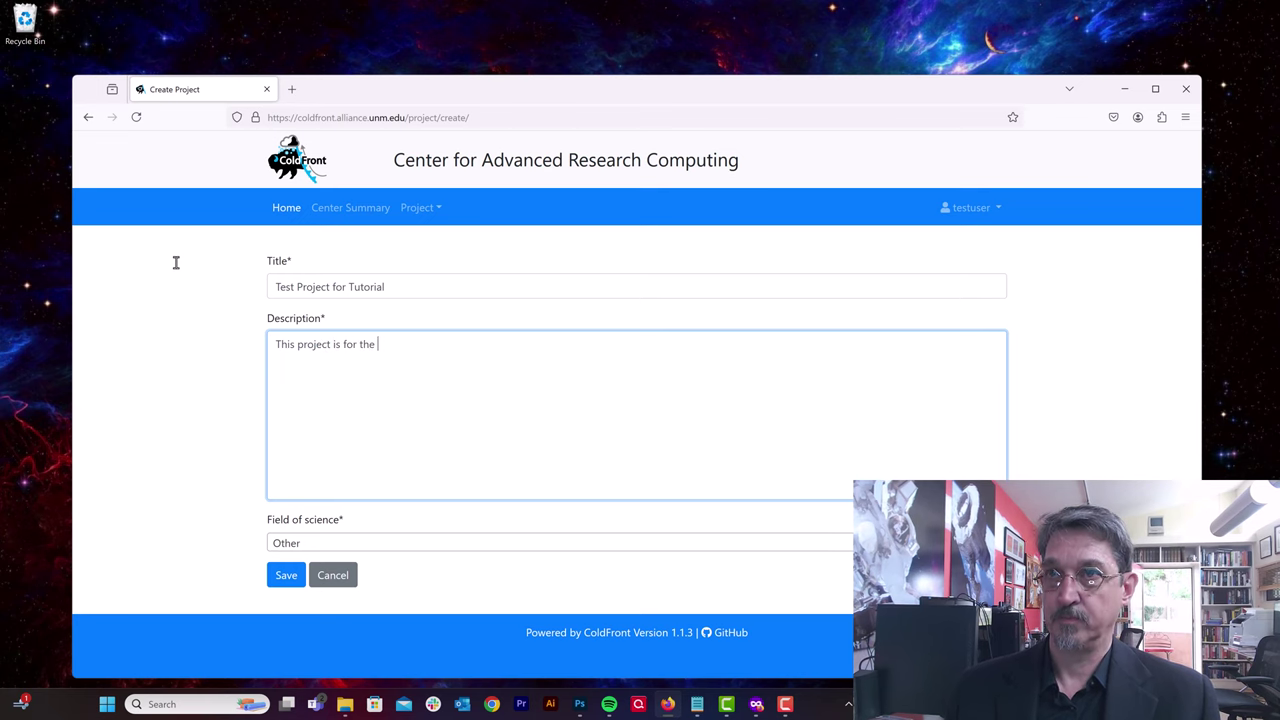
pyautogui.write('video ')
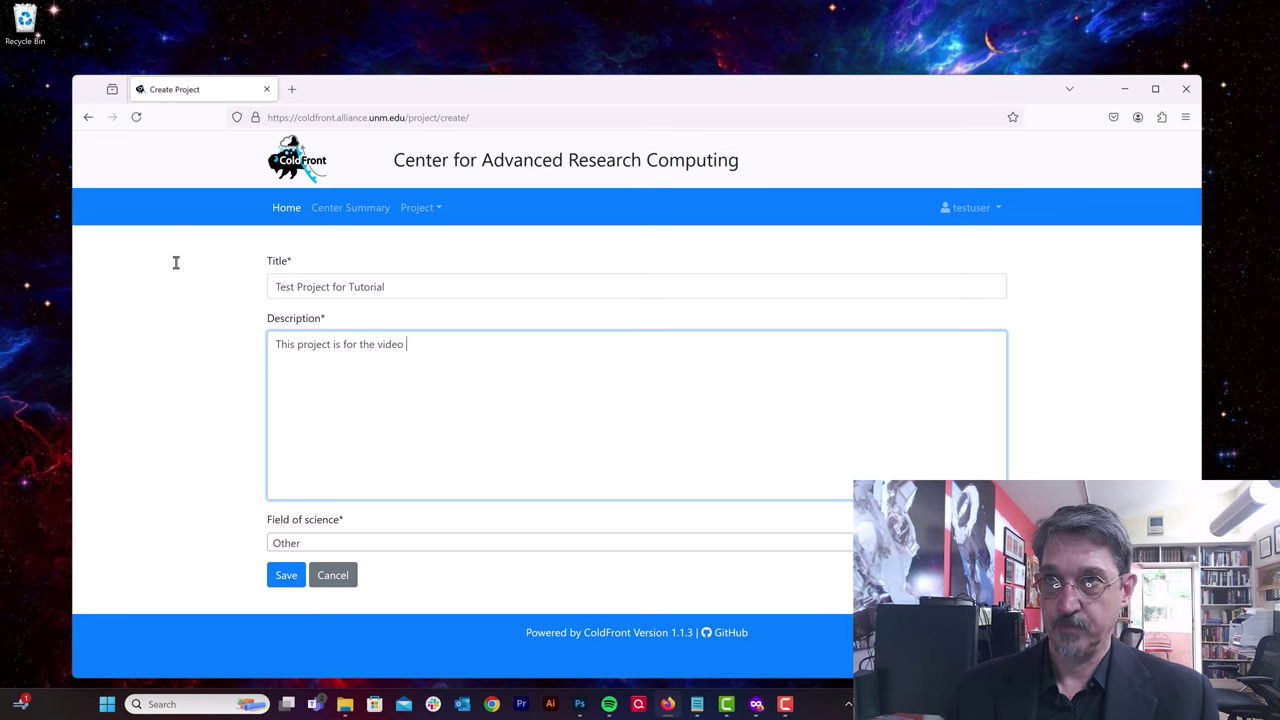
pyautogui.write('tutorials')
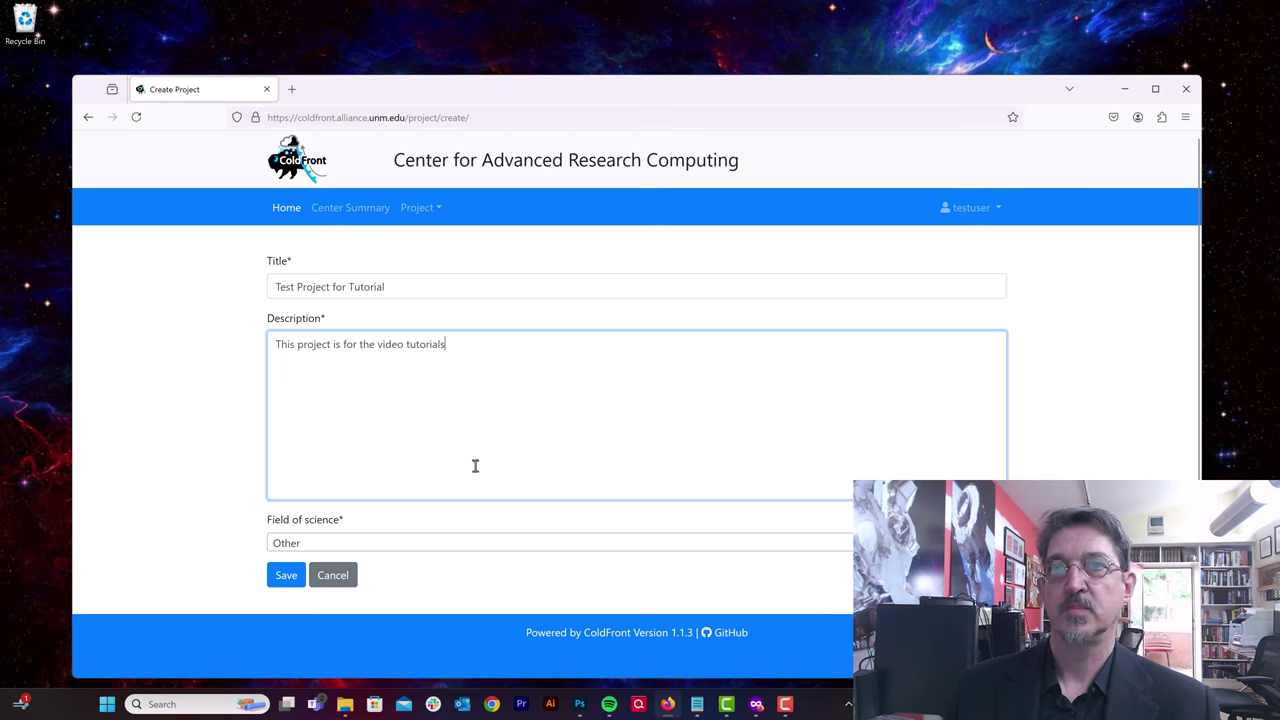
# Step: Choose Training as the field of science and save the project
pyautogui.click(621, 545)
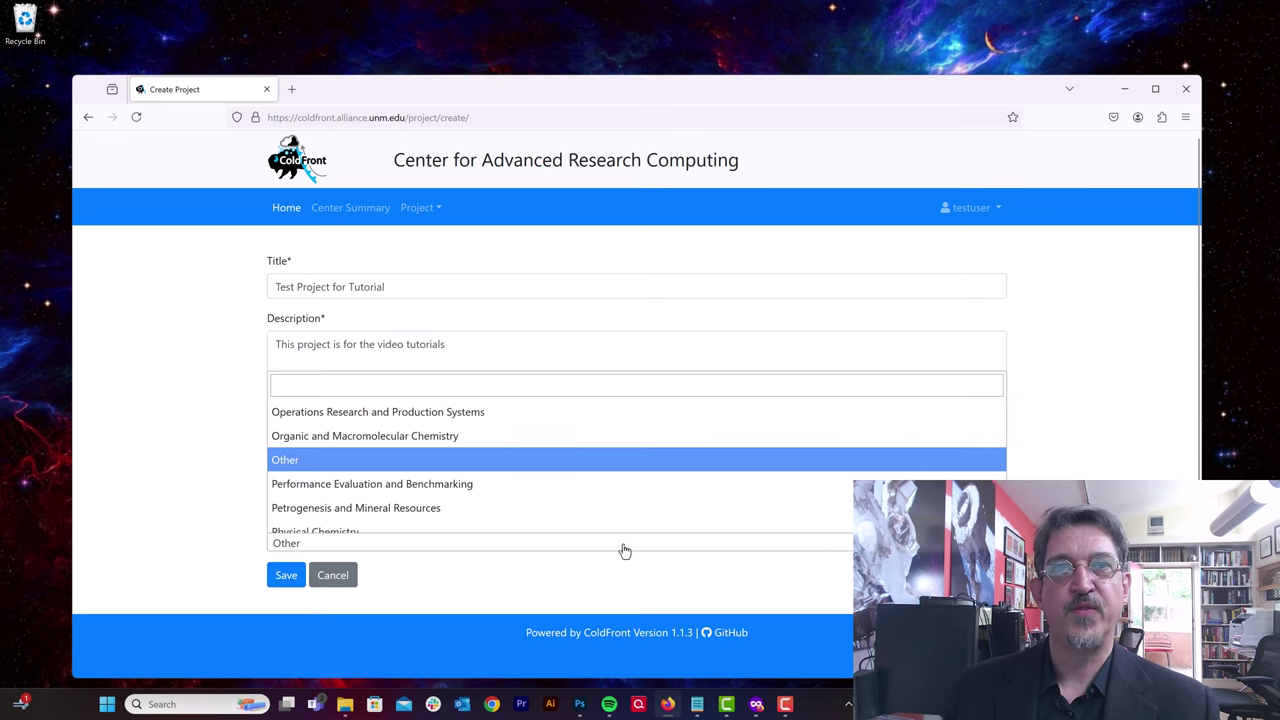
pyautogui.scroll(-3, 614, 470)
pyautogui.scroll(-12, 614, 470)
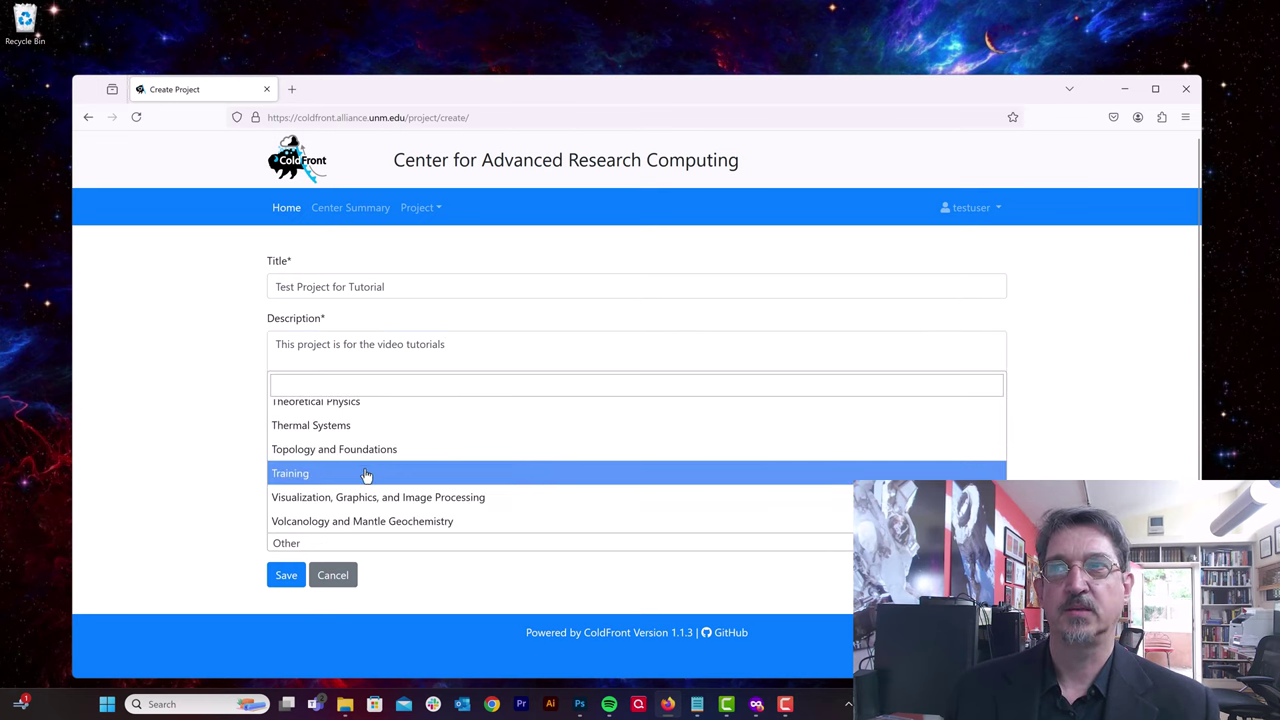
pyautogui.click(310, 476)
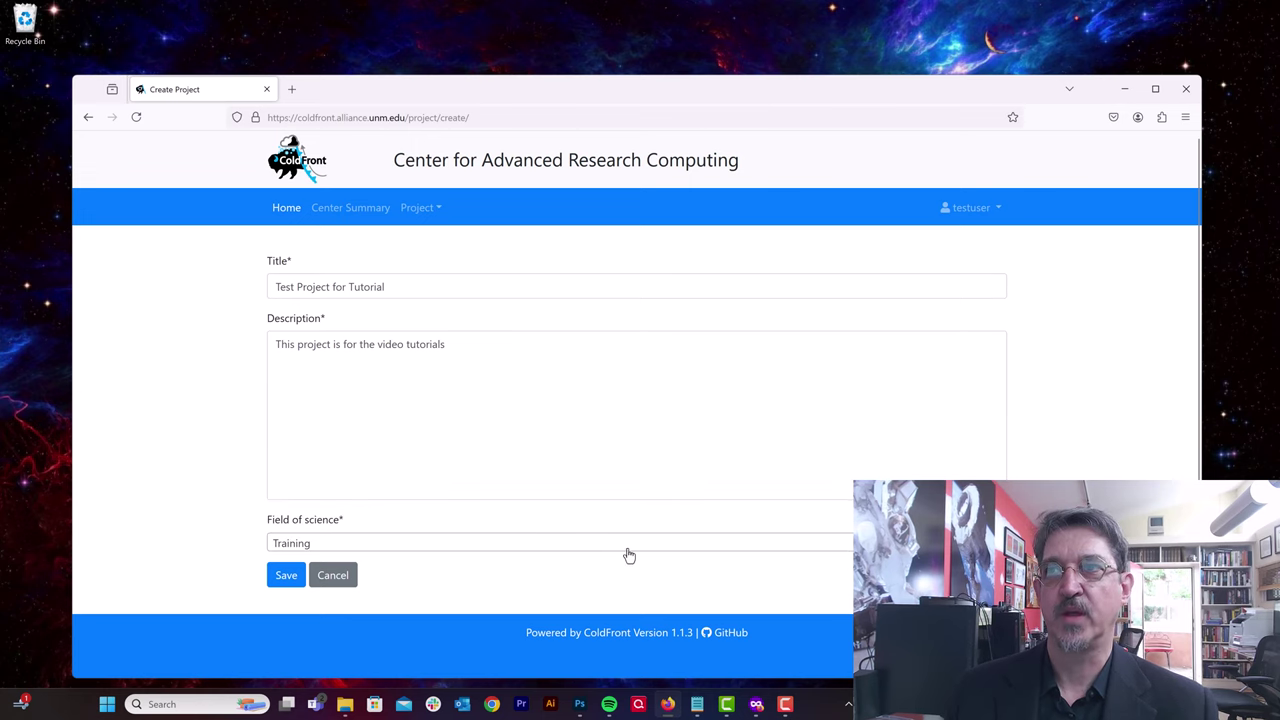
pyautogui.click(285, 575)
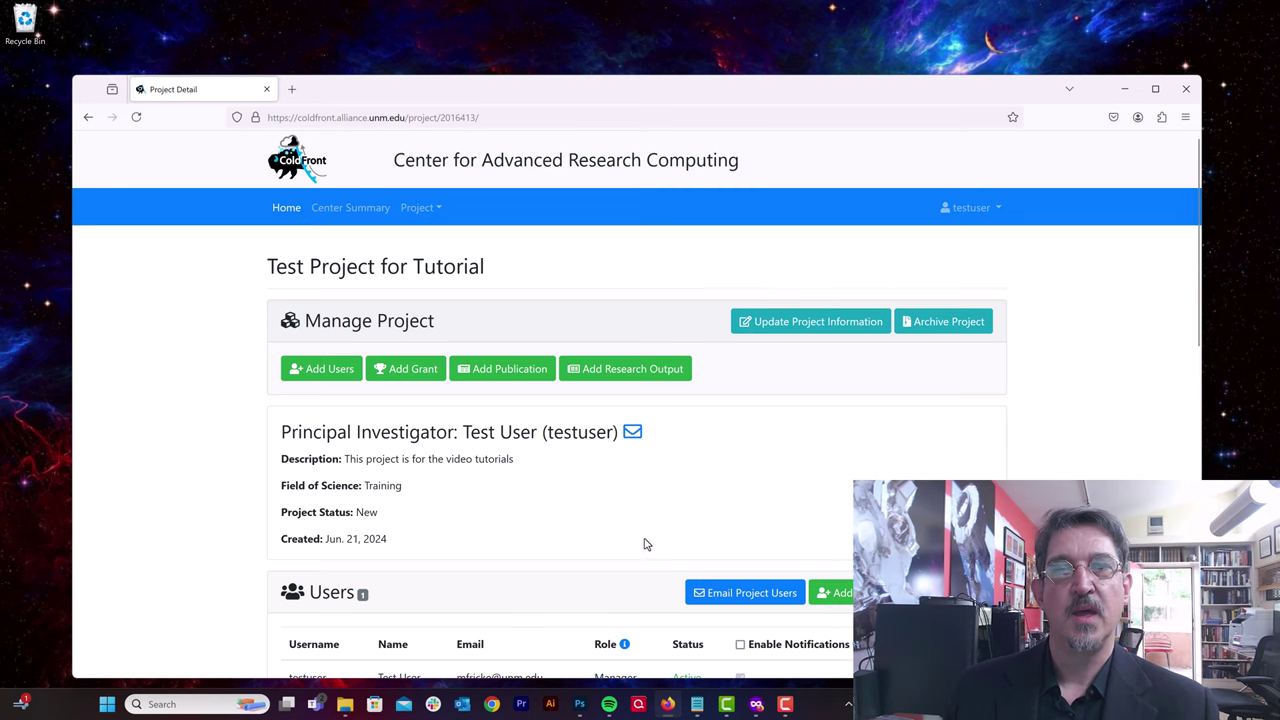
# Step: Review the new project's details, highlighting the PI's username and the creation date
pyautogui.scroll(-1, 645, 543)
pyautogui.scroll(-1, 645, 543)
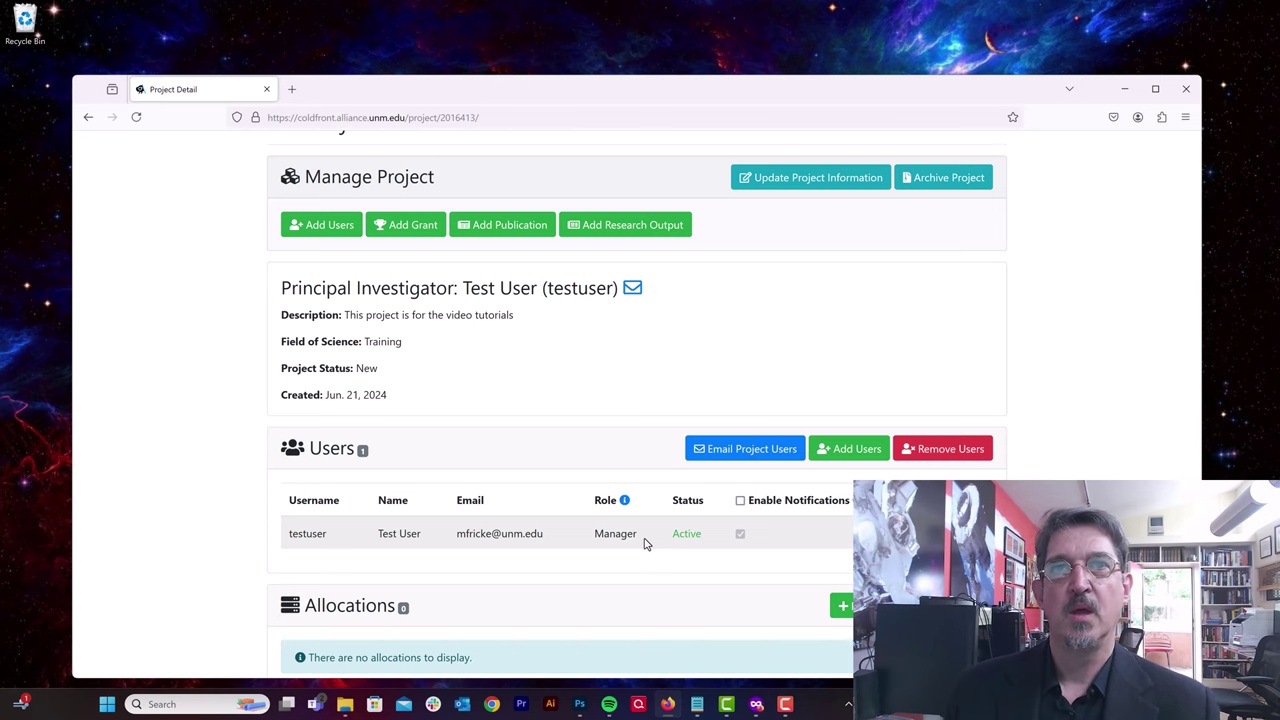
pyautogui.scroll(-2, 645, 543)
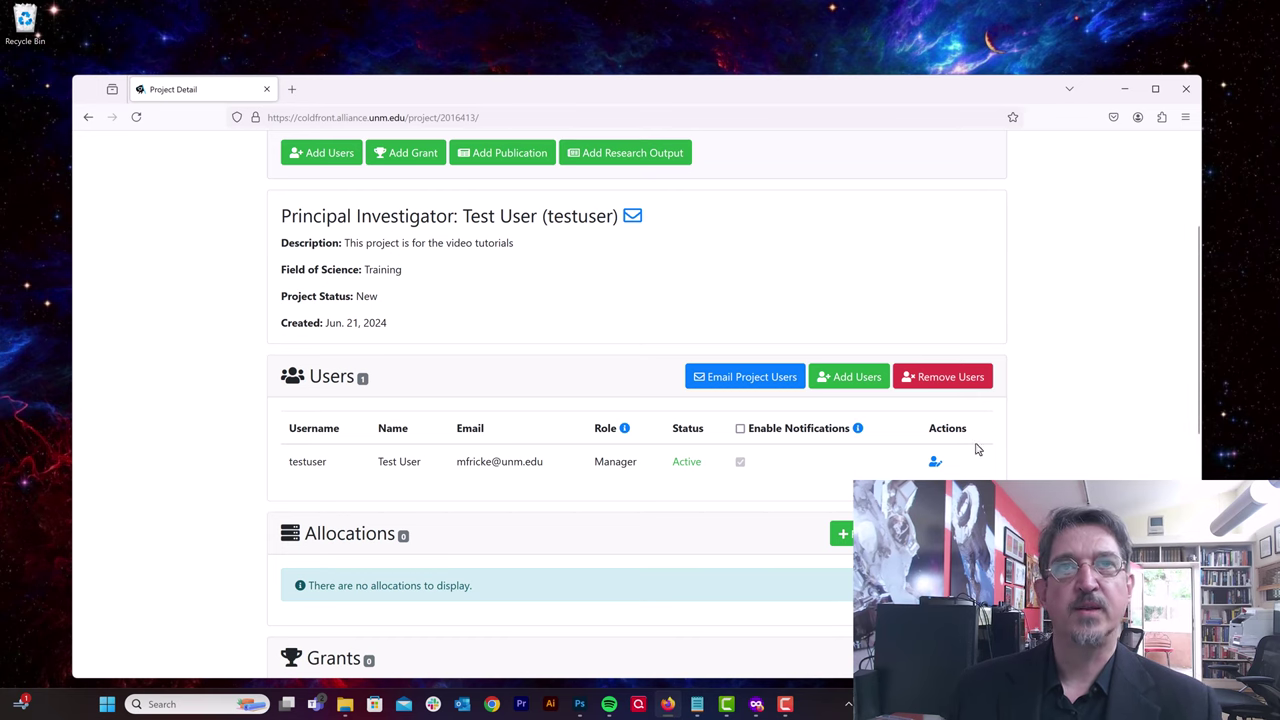
pyautogui.scroll(-4, 726, 466)
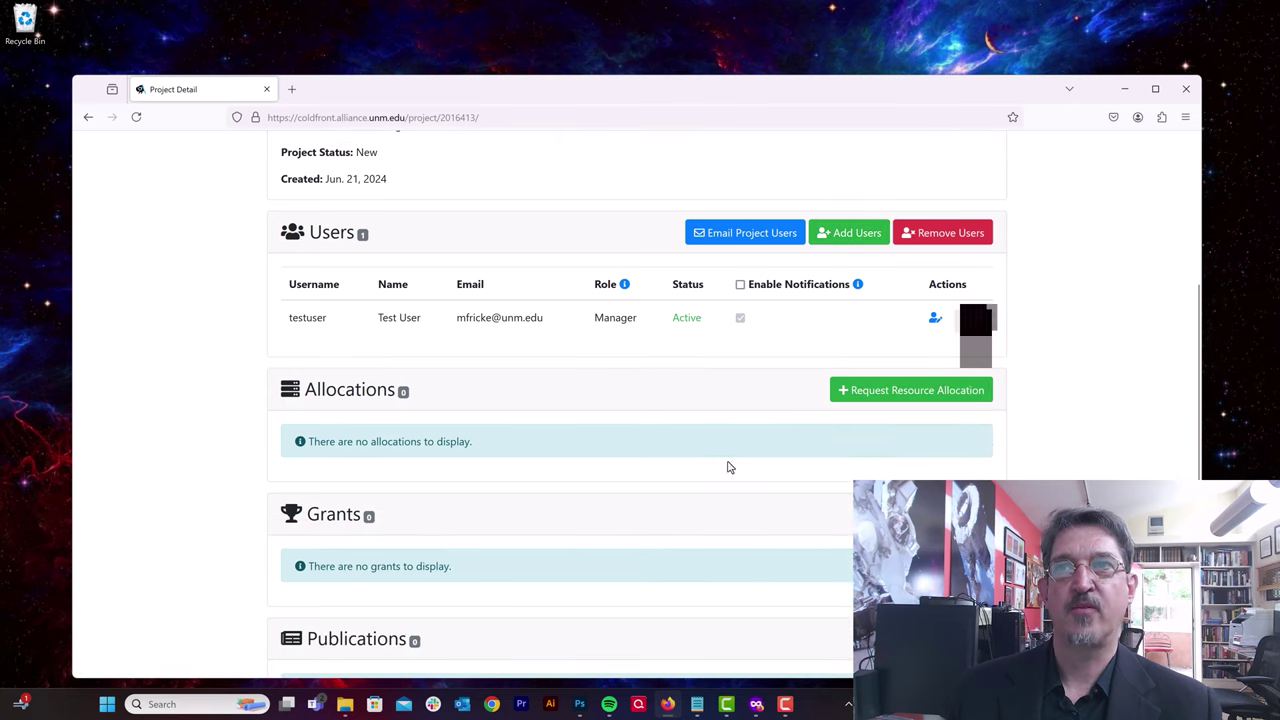
pyautogui.scroll(6, 714, 494)
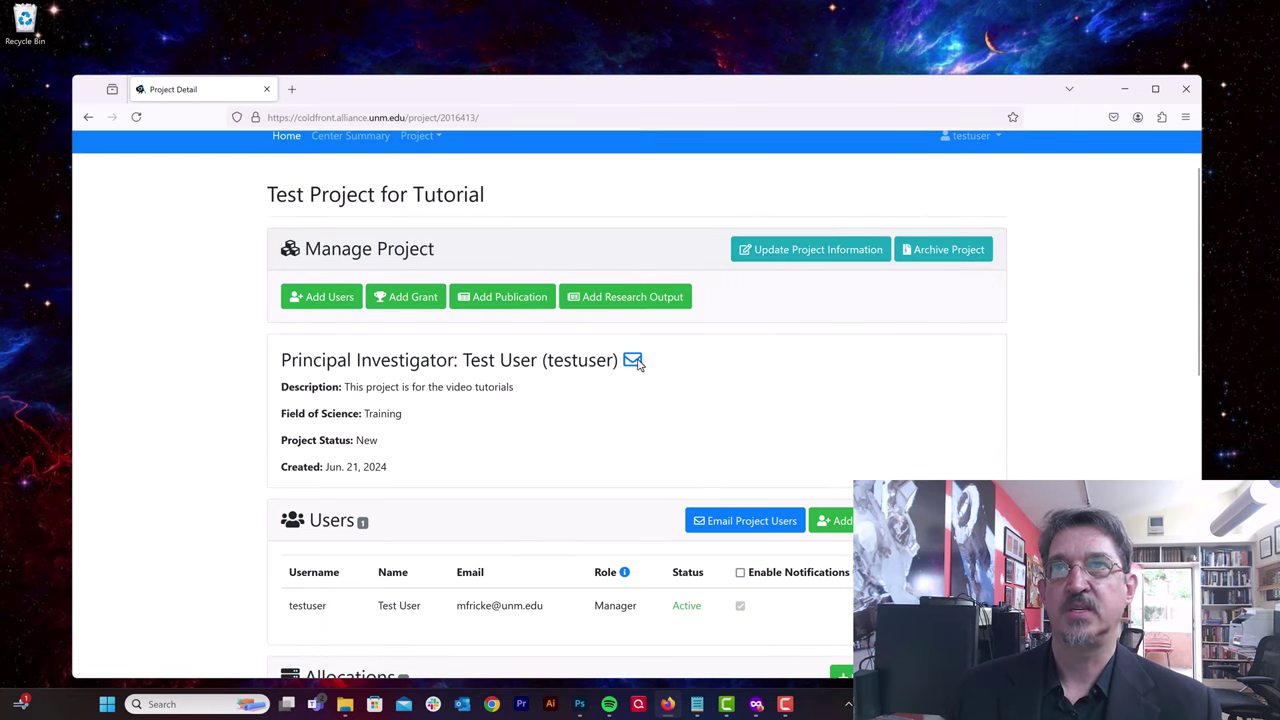
pyautogui.moveTo(548, 360); pyautogui.dragTo(616, 361)
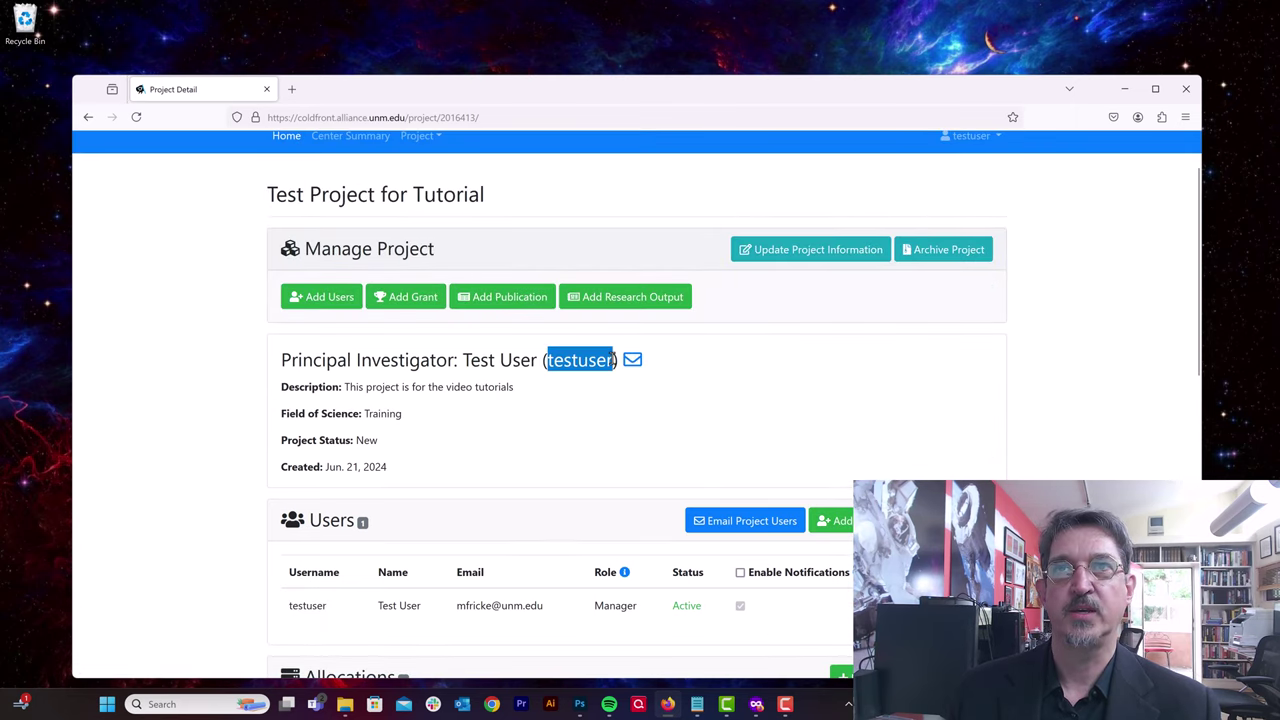
pyautogui.click(640, 411)
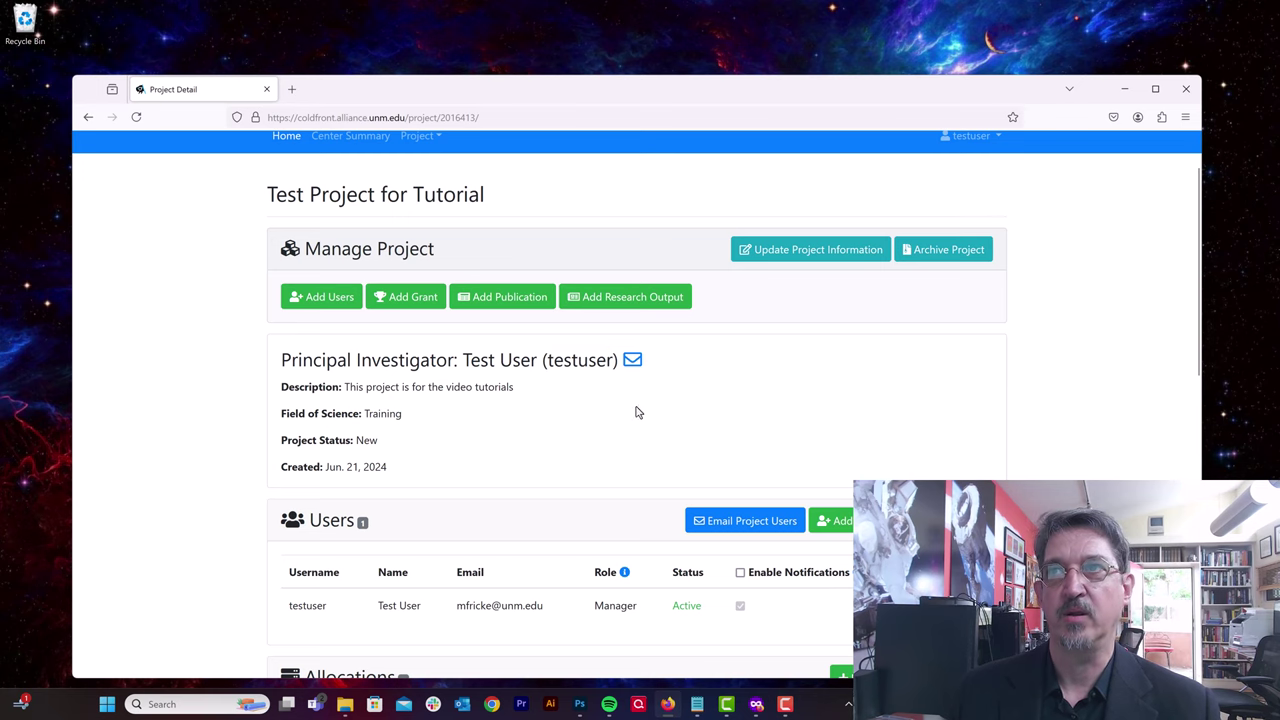
pyautogui.scroll(-1, 440, 428)
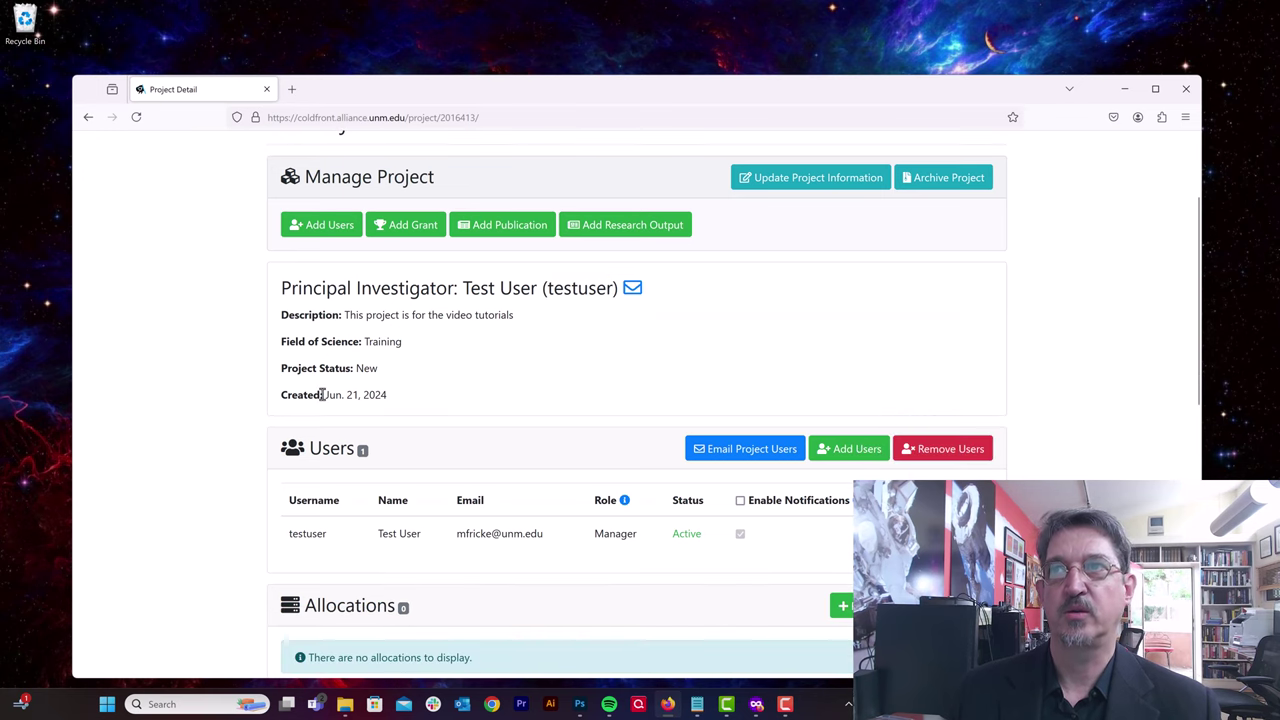
pyautogui.moveTo(324, 394); pyautogui.dragTo(392, 397)
pyautogui.click(587, 408)
pyautogui.scroll(-2, 587, 408)
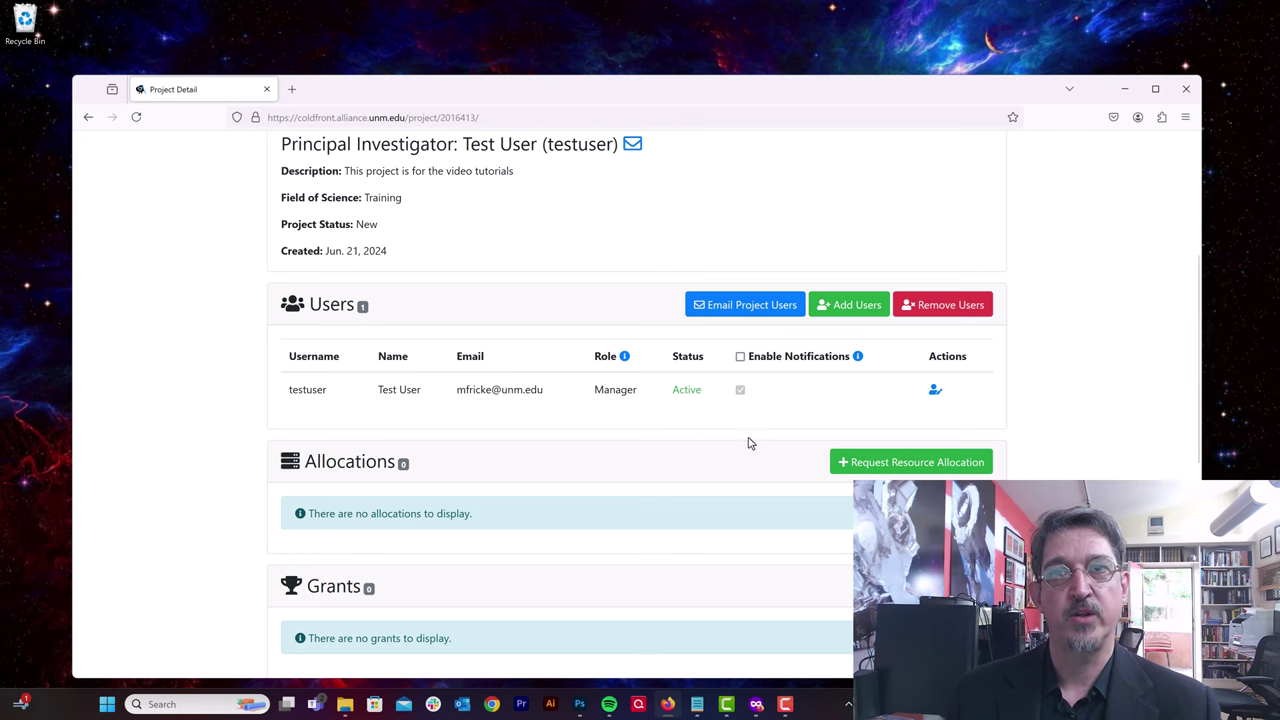
# Step: Open Add Users and search all user fields for the colleague's surname
pyautogui.click(840, 302)
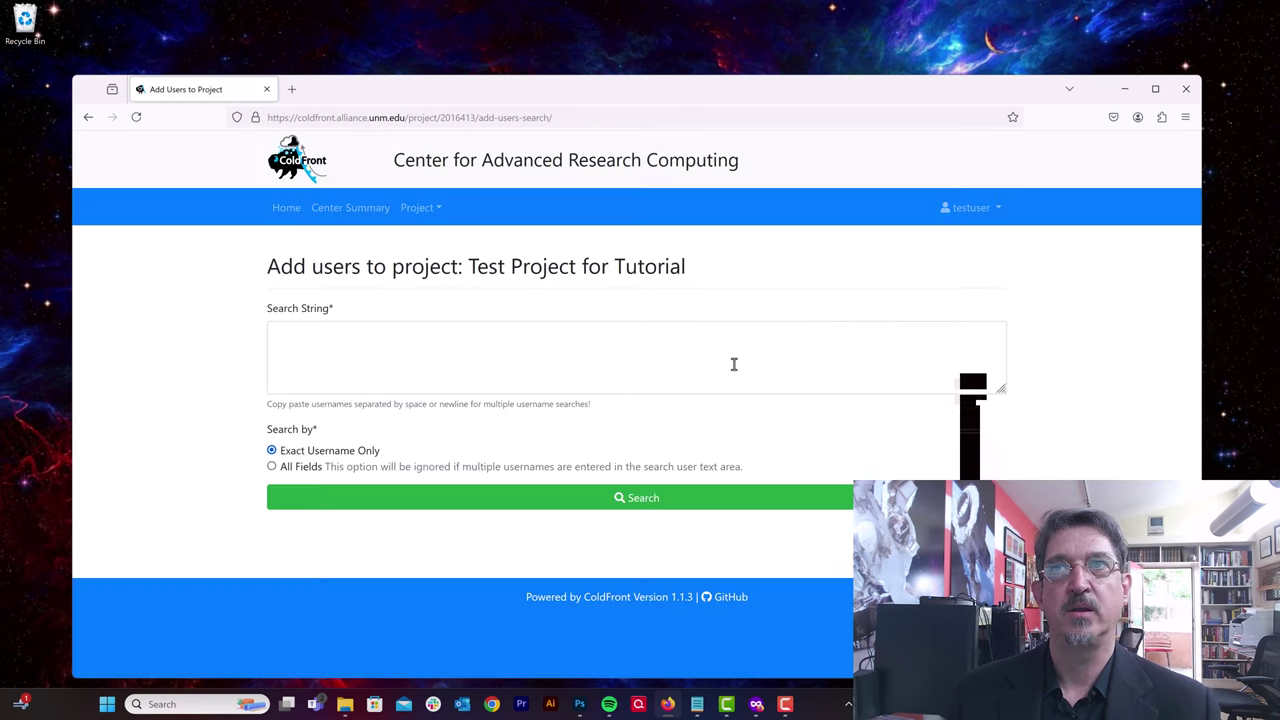
pyautogui.click(589, 339)
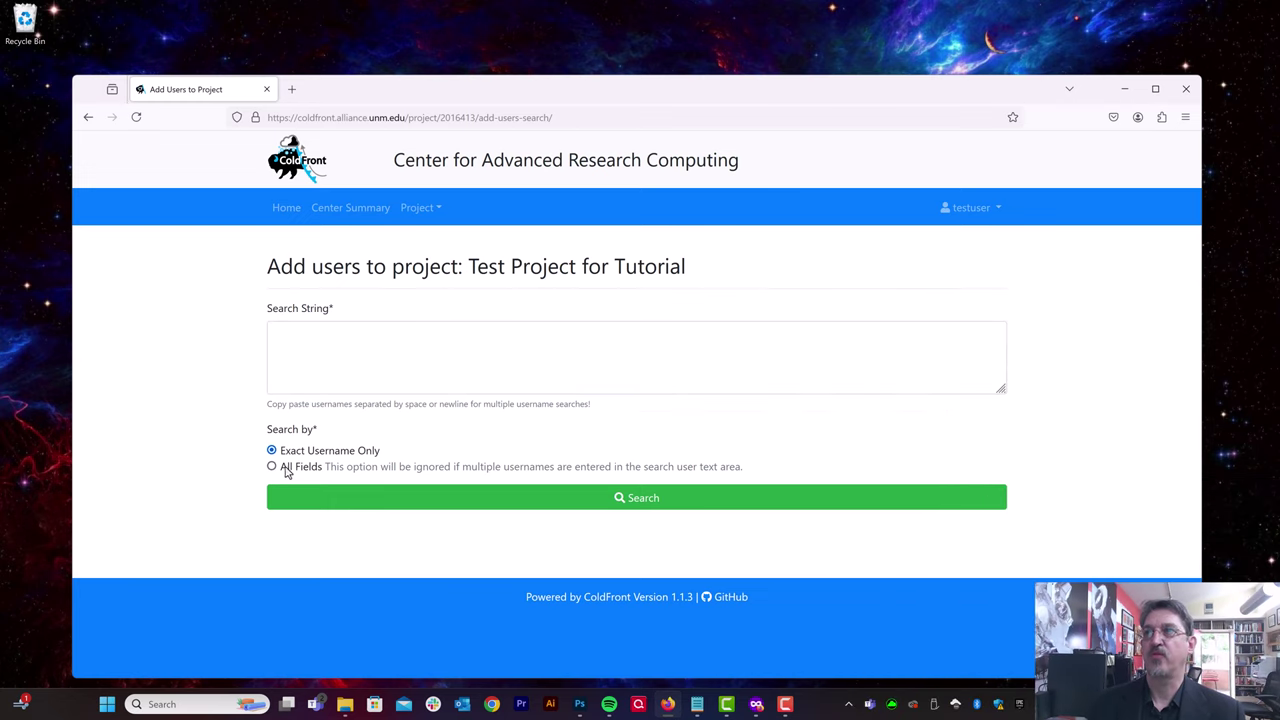
pyautogui.click(271, 466)
pyautogui.click(395, 344)
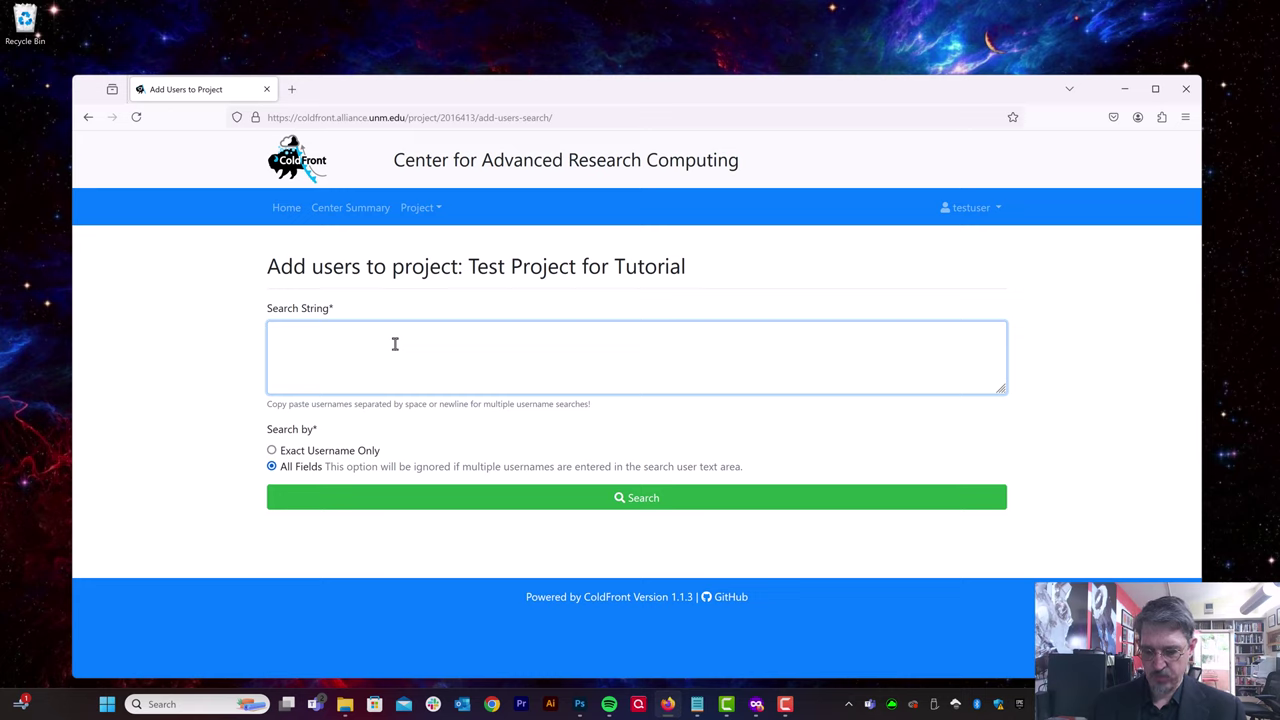
pyautogui.write('sc')
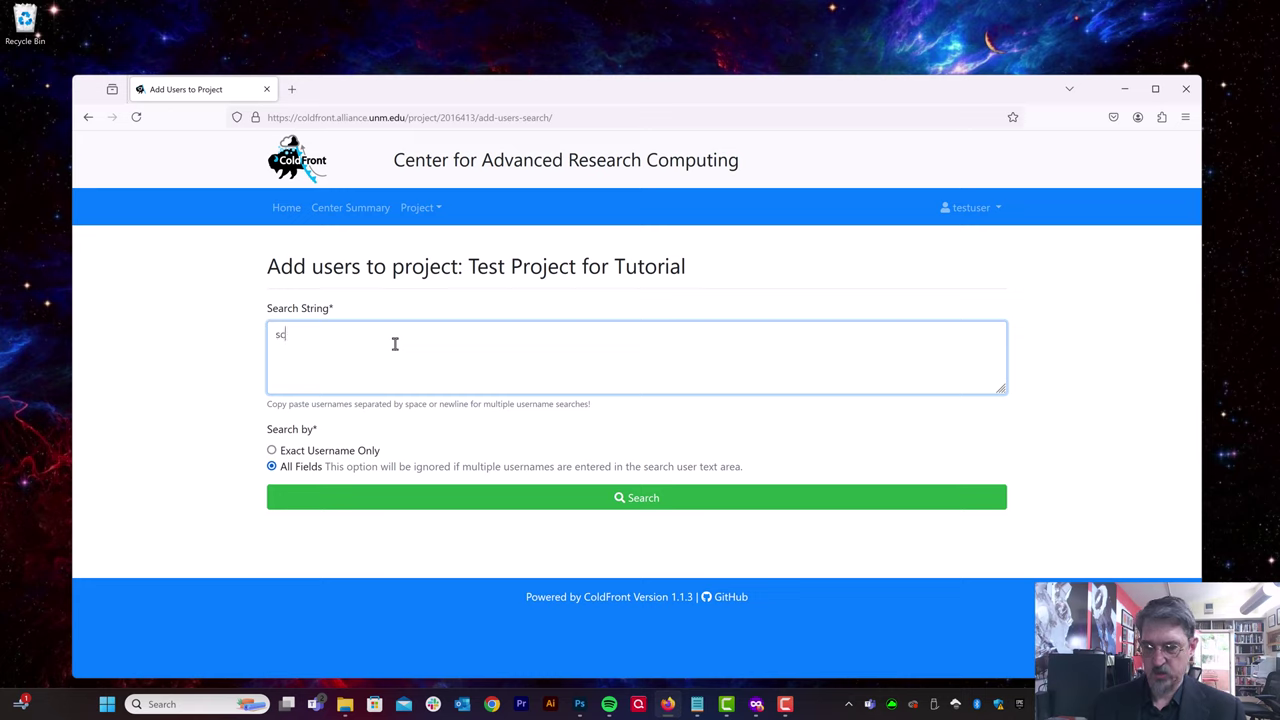
pyautogui.write('herbarth')
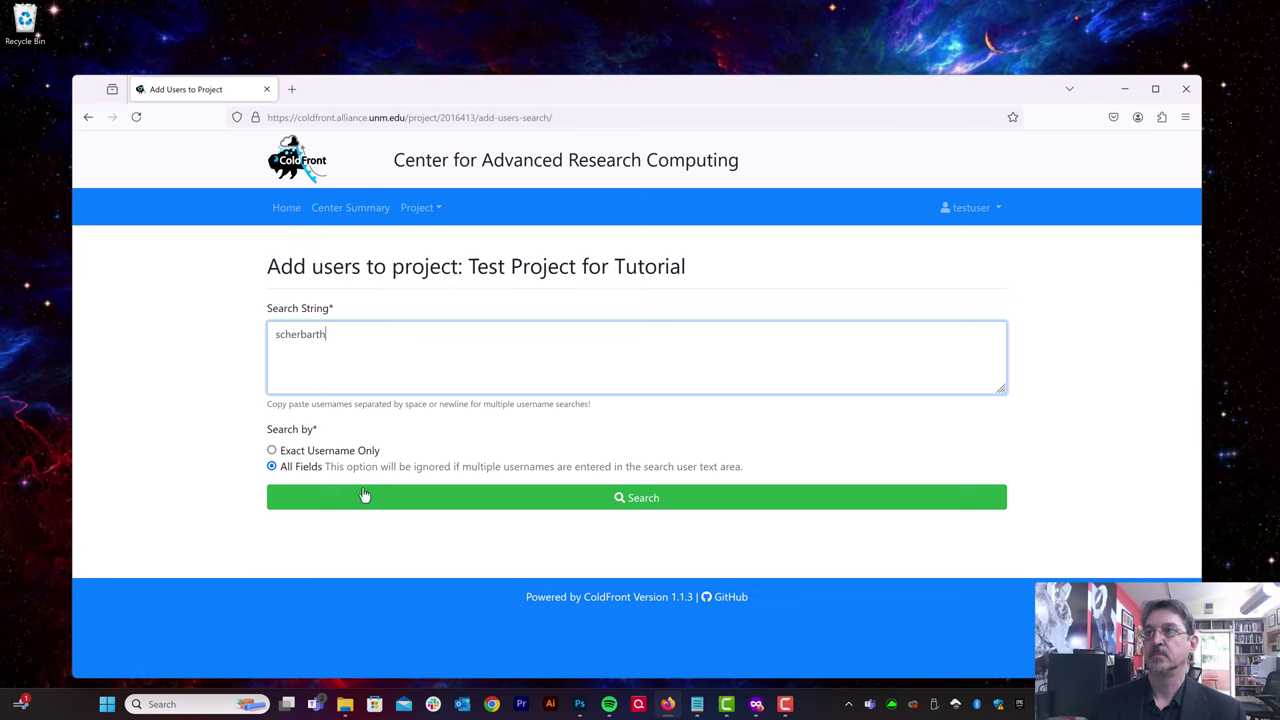
pyautogui.click(364, 496)
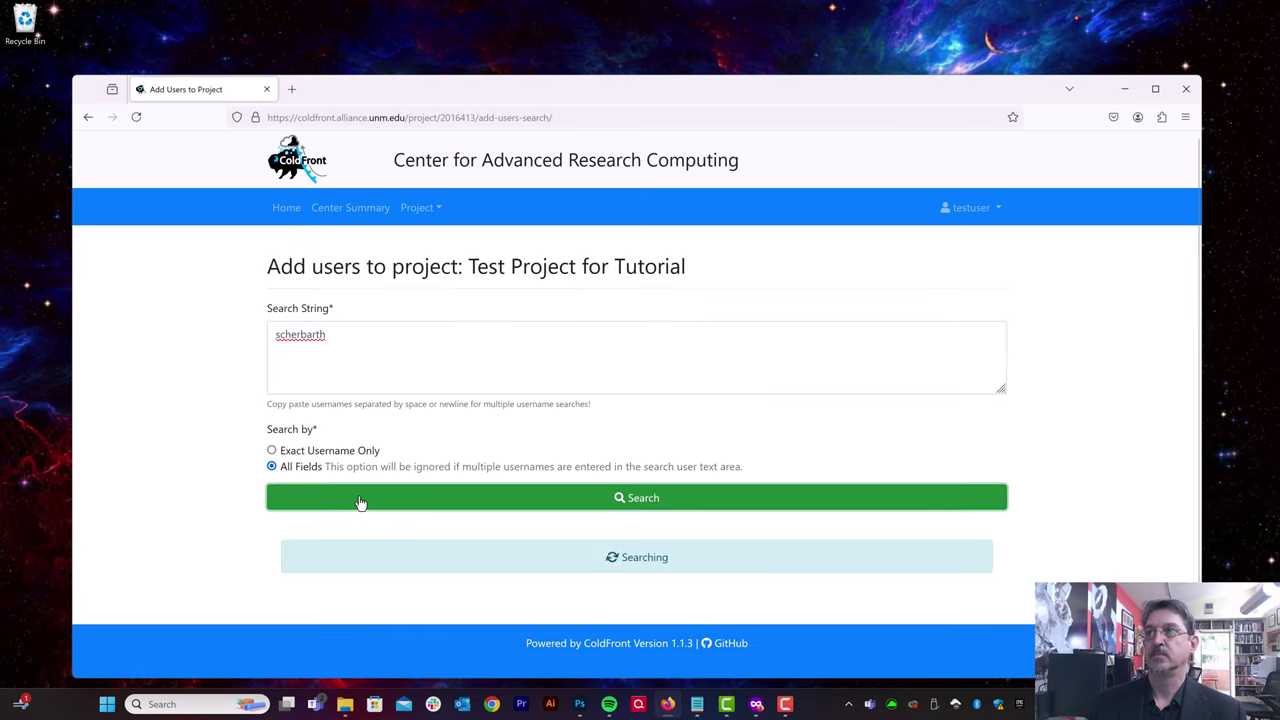
# Step: Check the found user and add them to the project with the User role
pyautogui.scroll(-2, 463, 486)
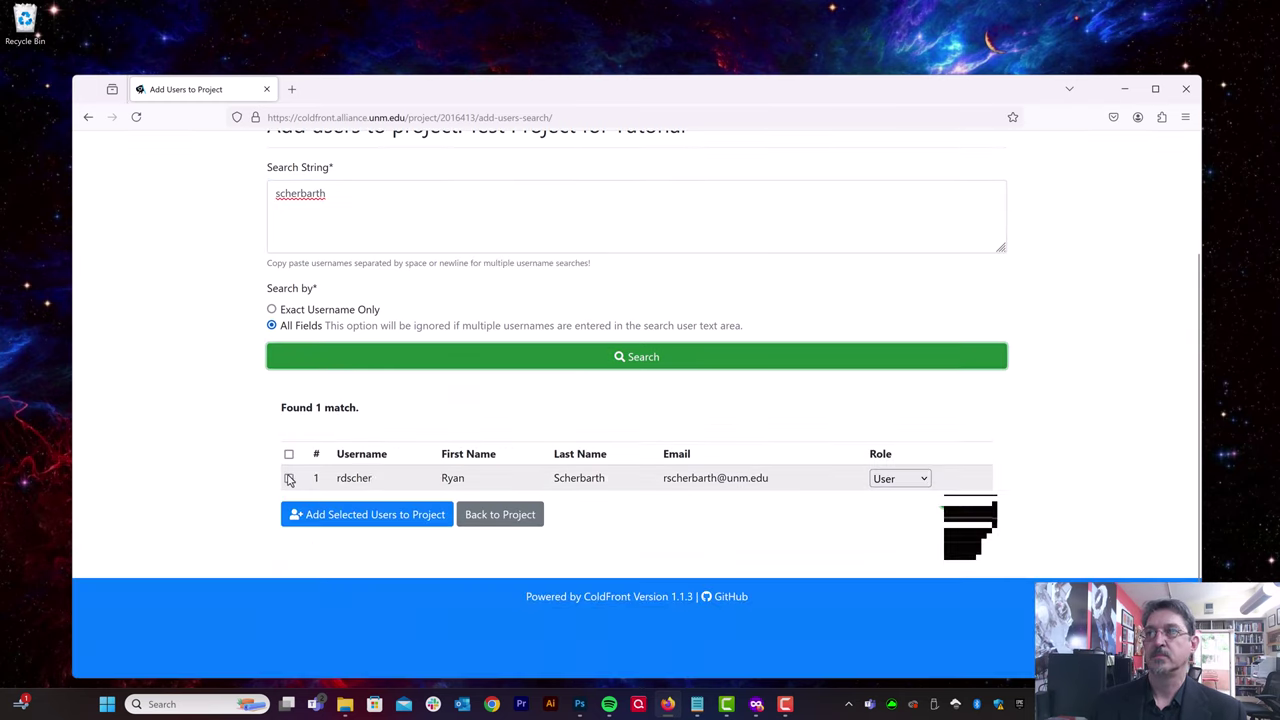
pyautogui.click(289, 479)
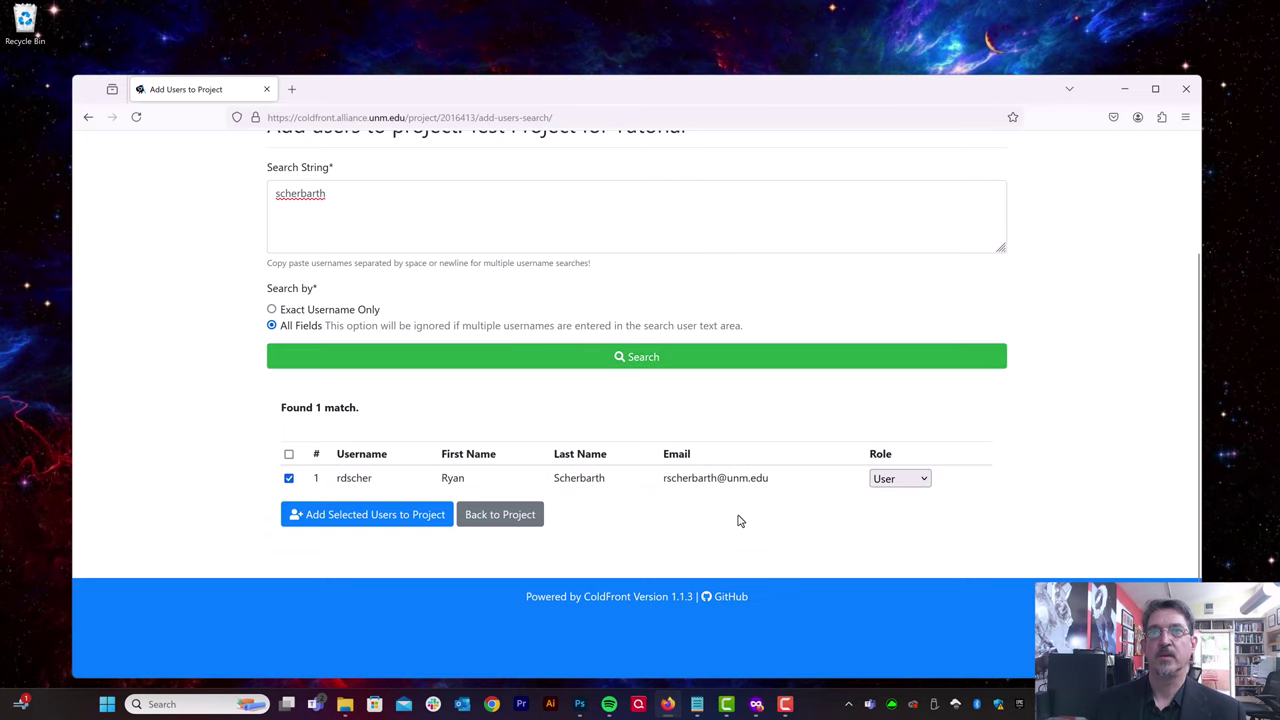
pyautogui.click(917, 484)
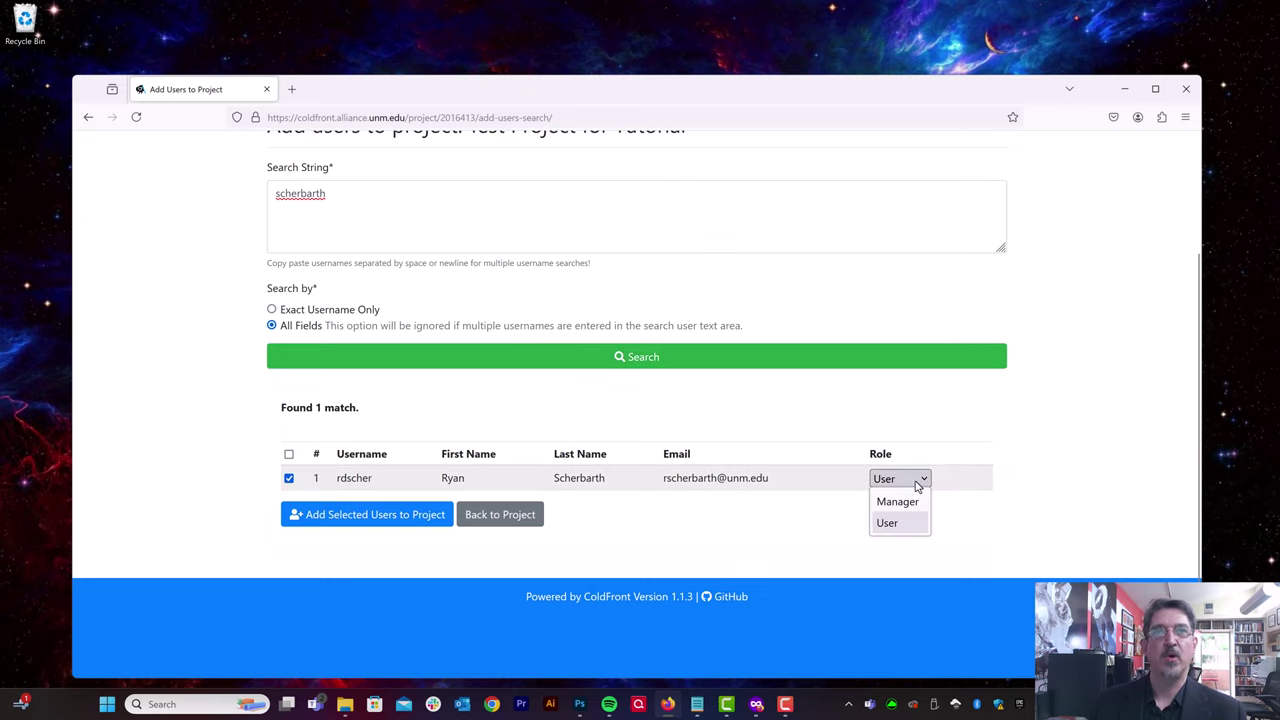
pyautogui.click(917, 484)
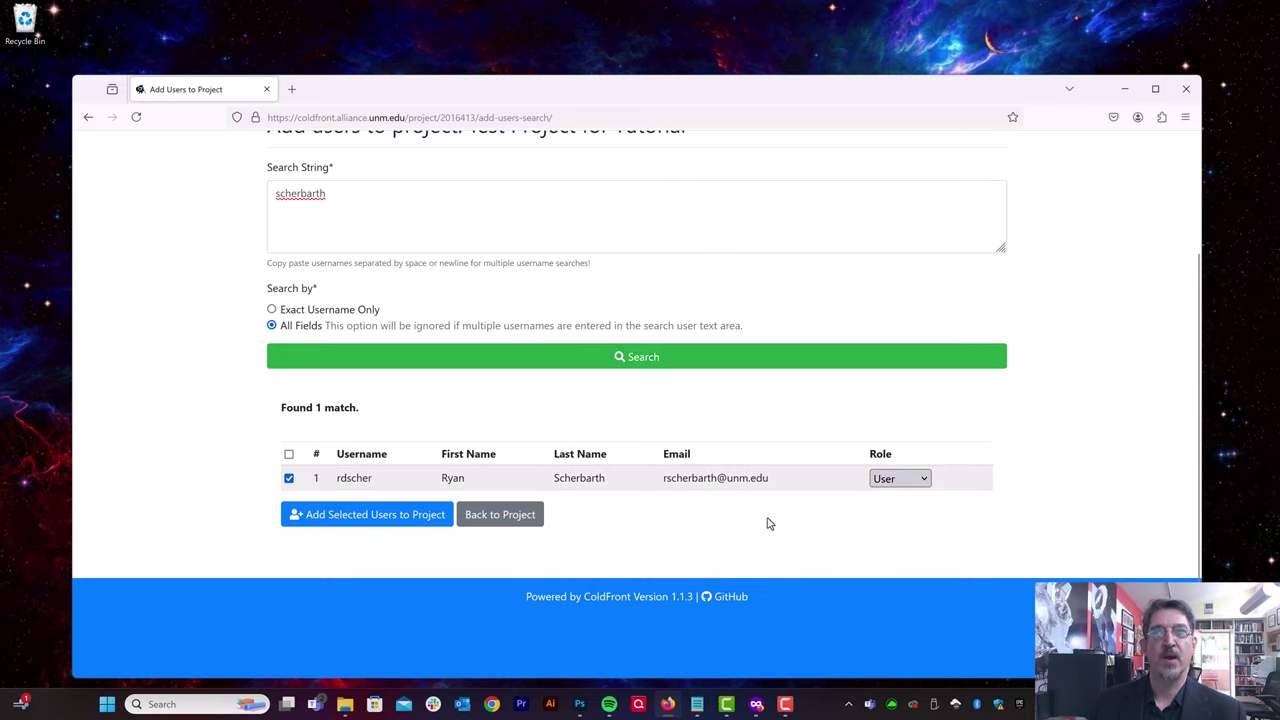
pyautogui.click(392, 516)
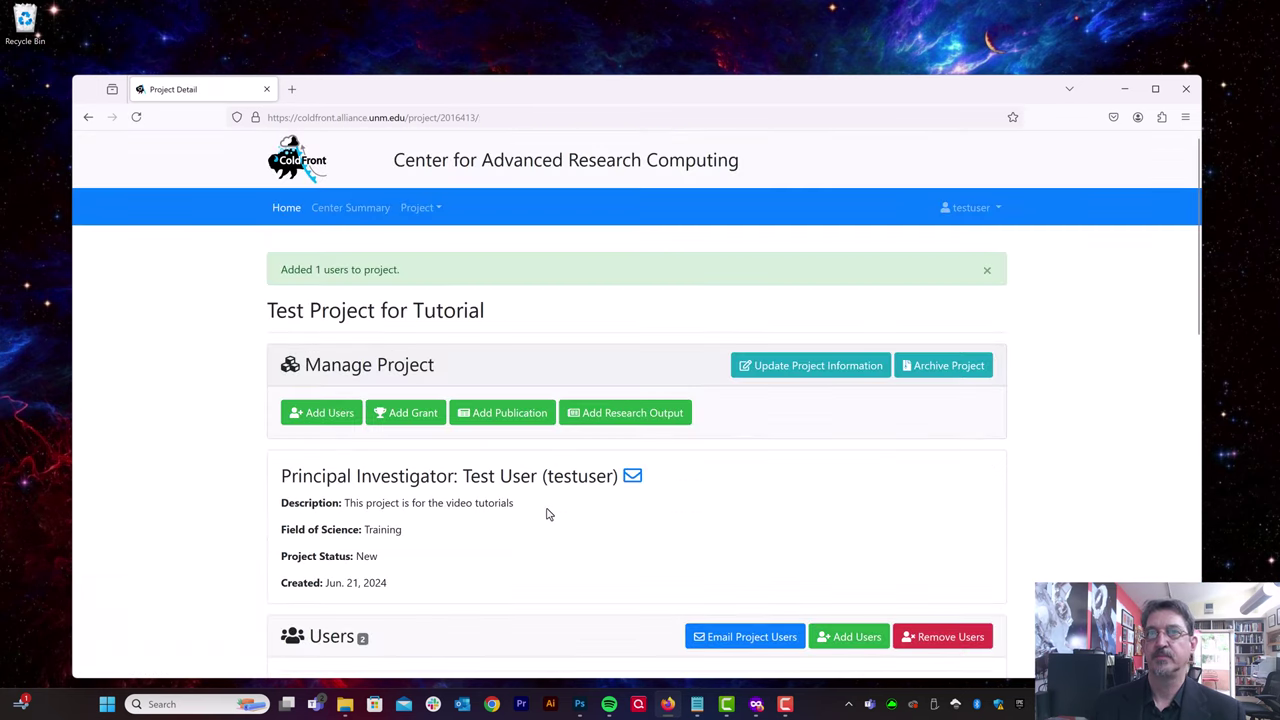
# Step: Open Add Users again and search all fields for the second person's surname
pyautogui.scroll(-4, 547, 514)
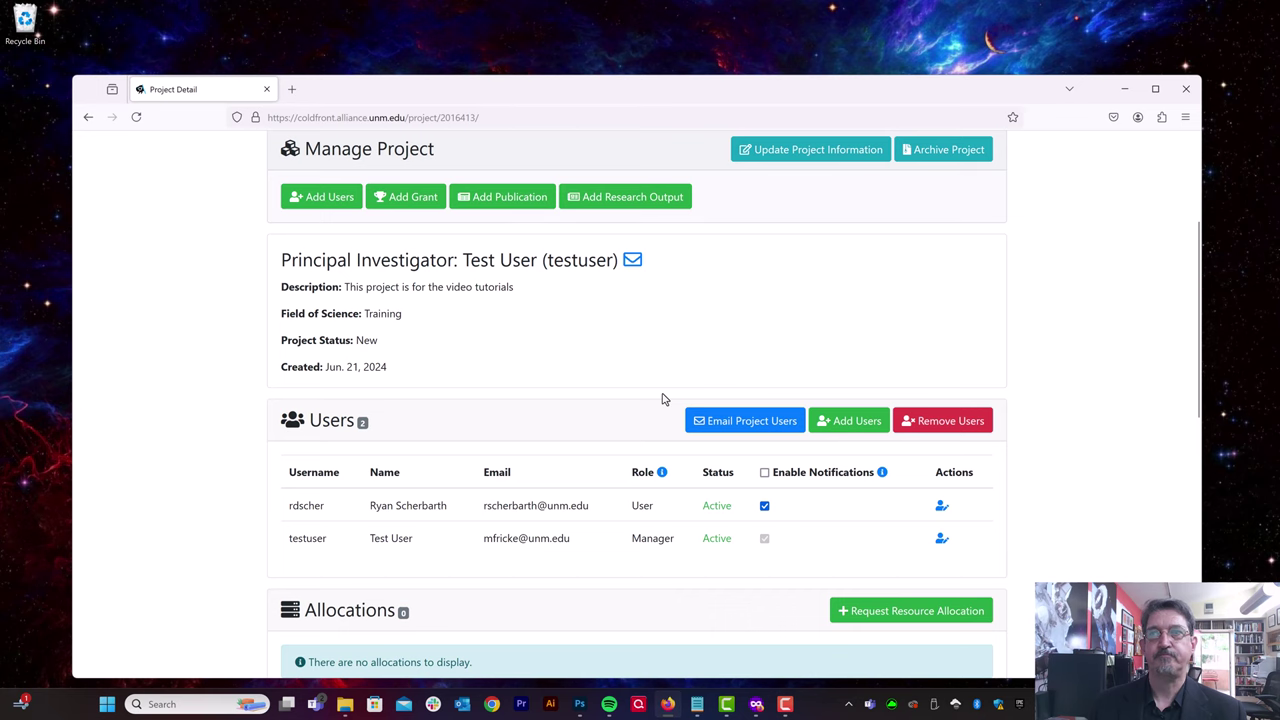
pyautogui.scroll(-1, 661, 399)
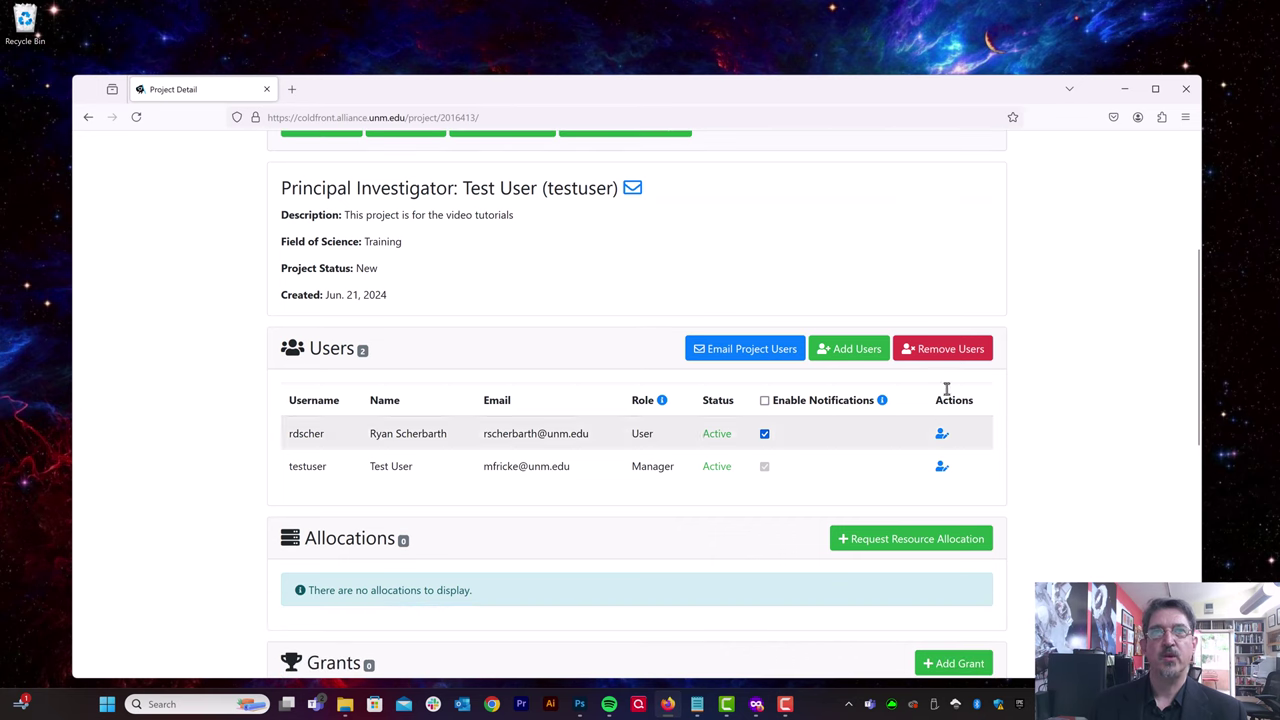
pyautogui.click(865, 350)
pyautogui.click(276, 469)
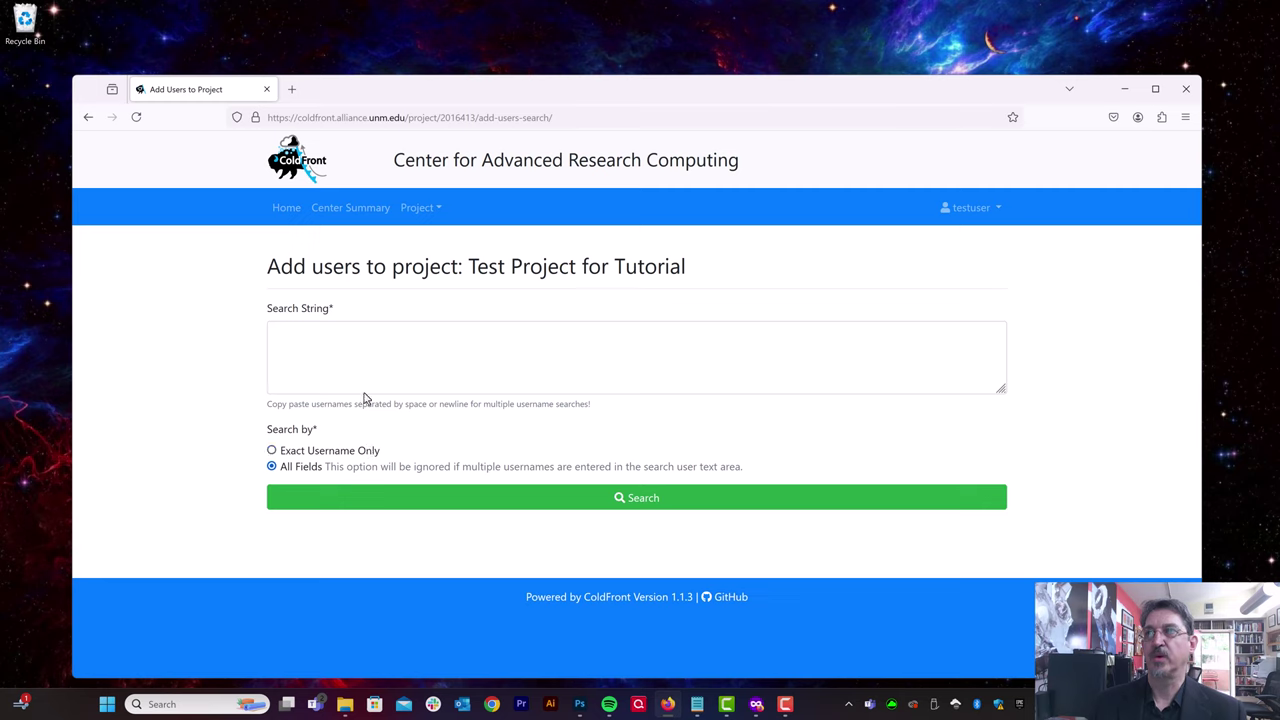
pyautogui.click(378, 367)
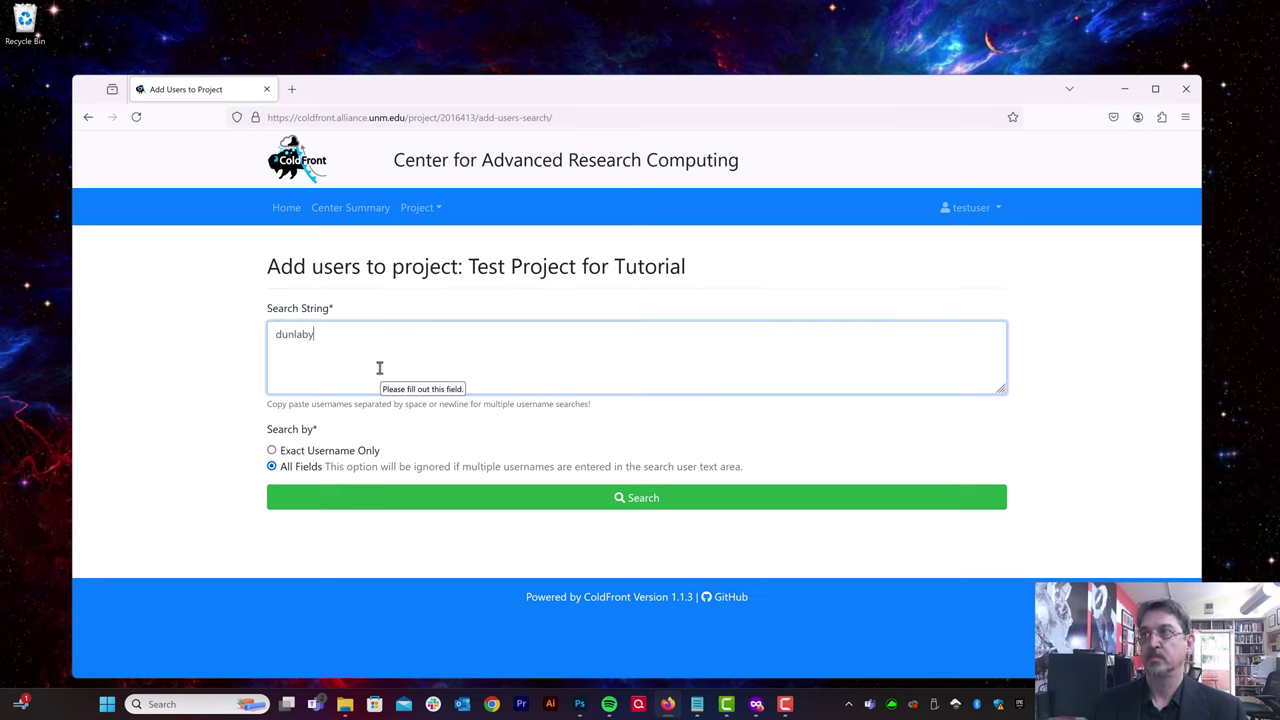
pyautogui.write('dunlavy')
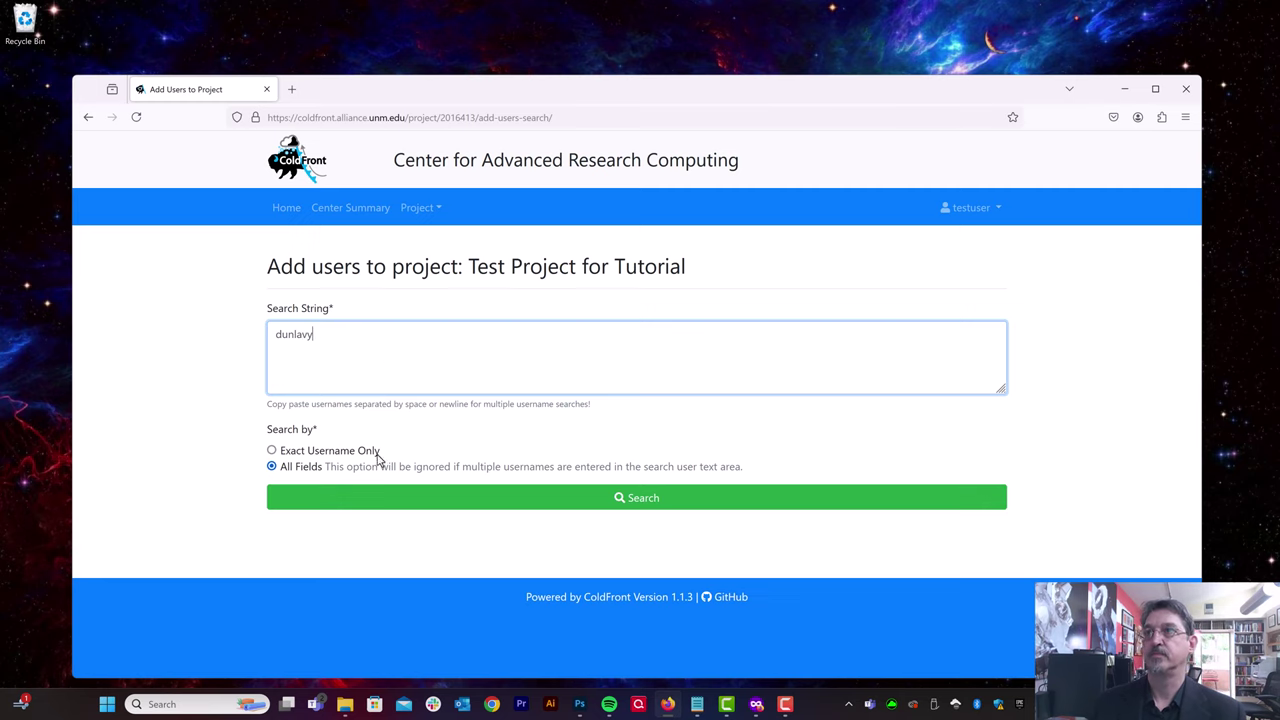
pyautogui.click(387, 508)
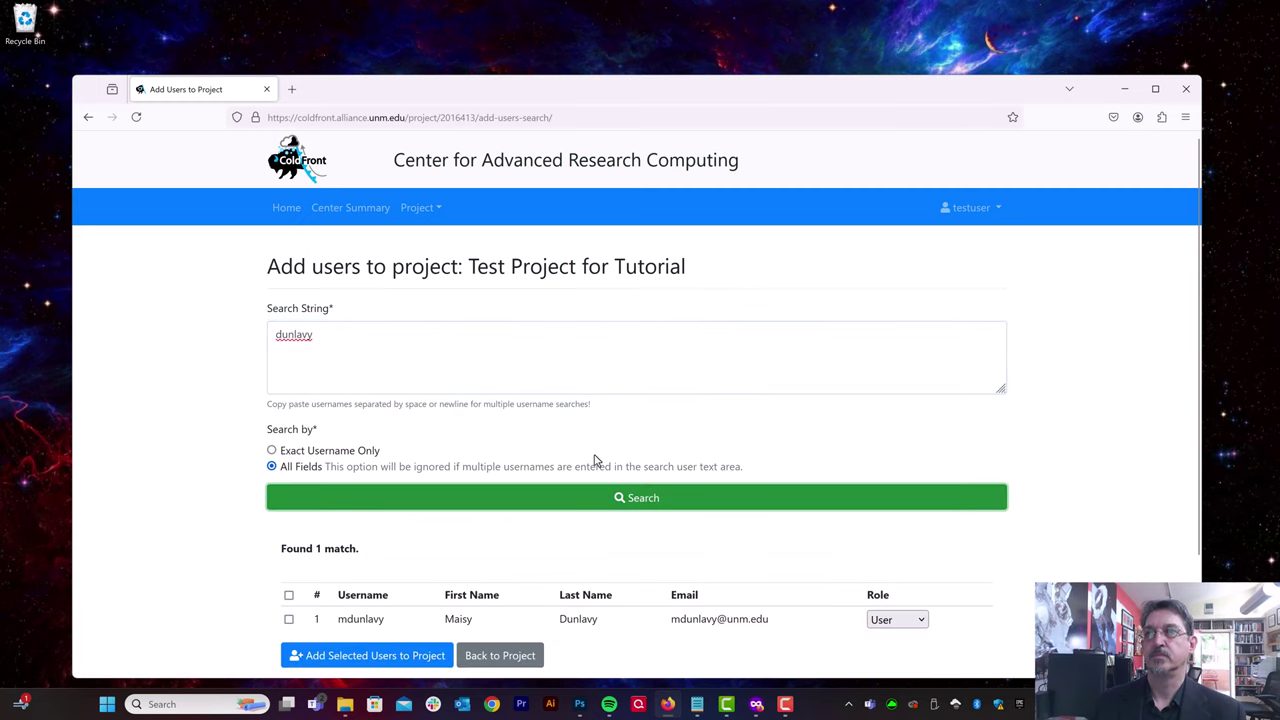
# Step: Check the found user and add them to the project as a Manager
pyautogui.scroll(-3, 307, 517)
pyautogui.click(289, 479)
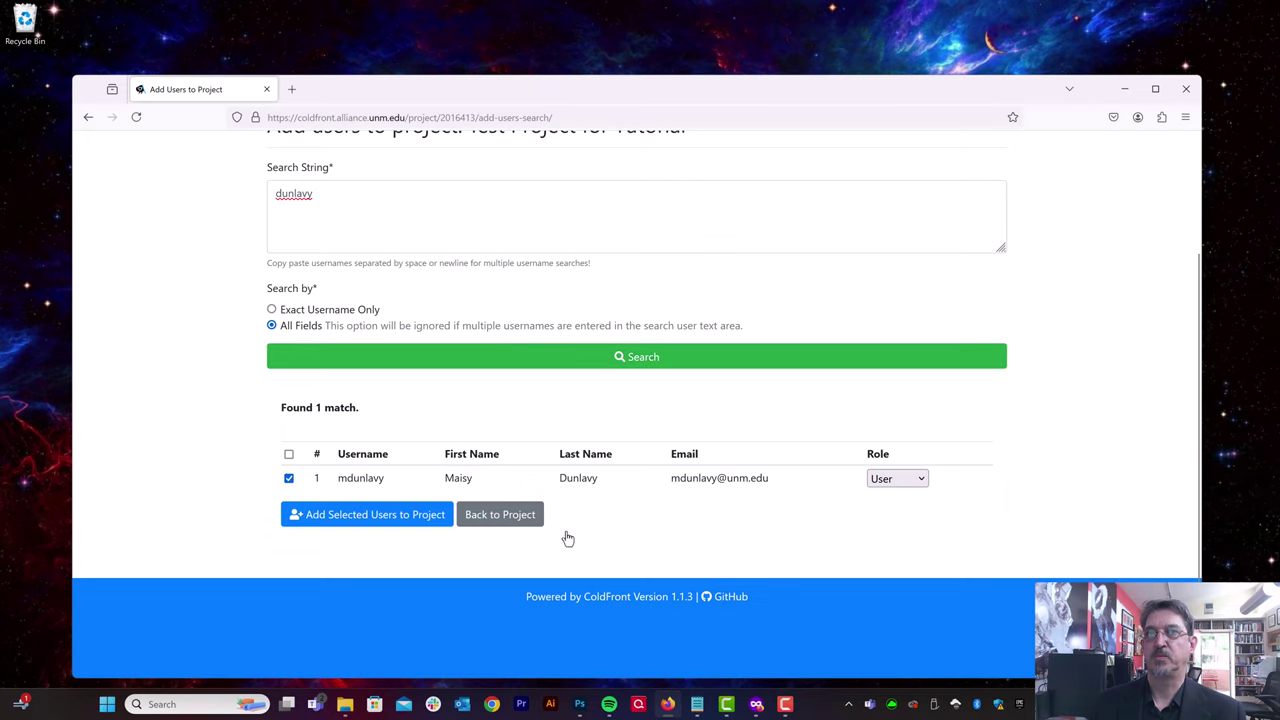
pyautogui.click(903, 482)
pyautogui.click(893, 501)
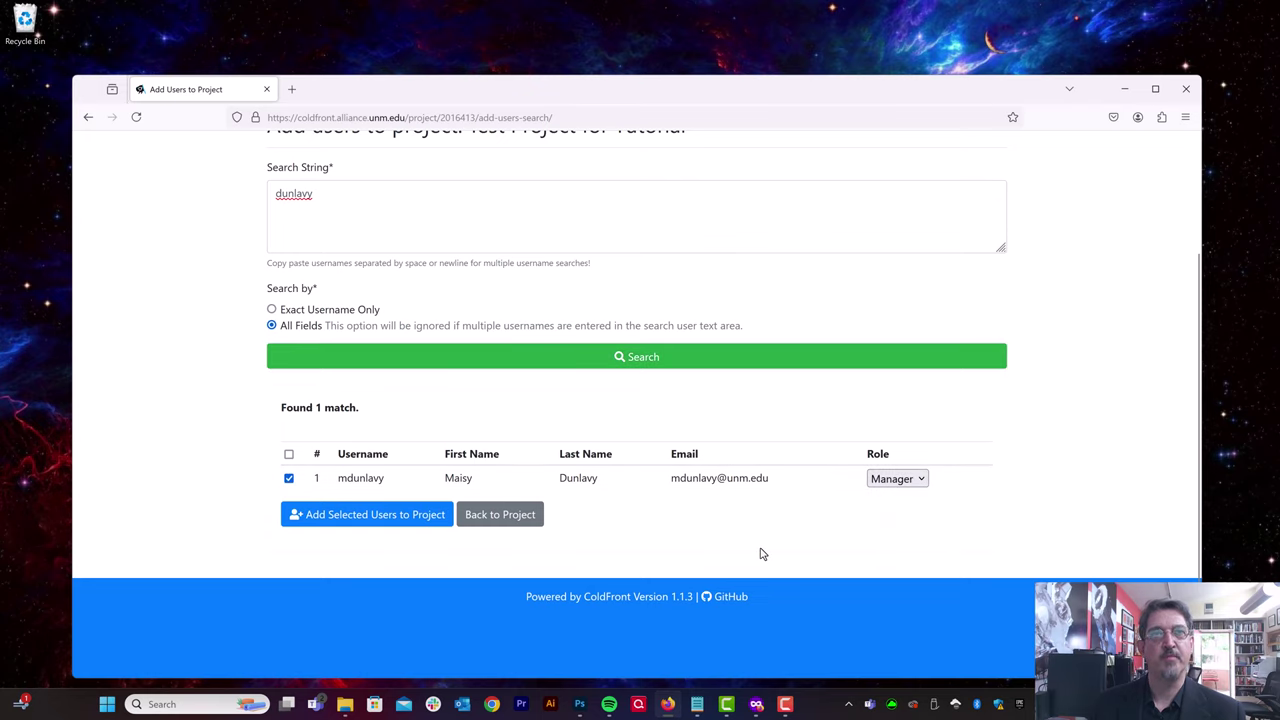
pyautogui.click(399, 527)
# Step: Scroll to the Allocations section and begin a new resource allocation request
pyautogui.scroll(-3, 760, 548)
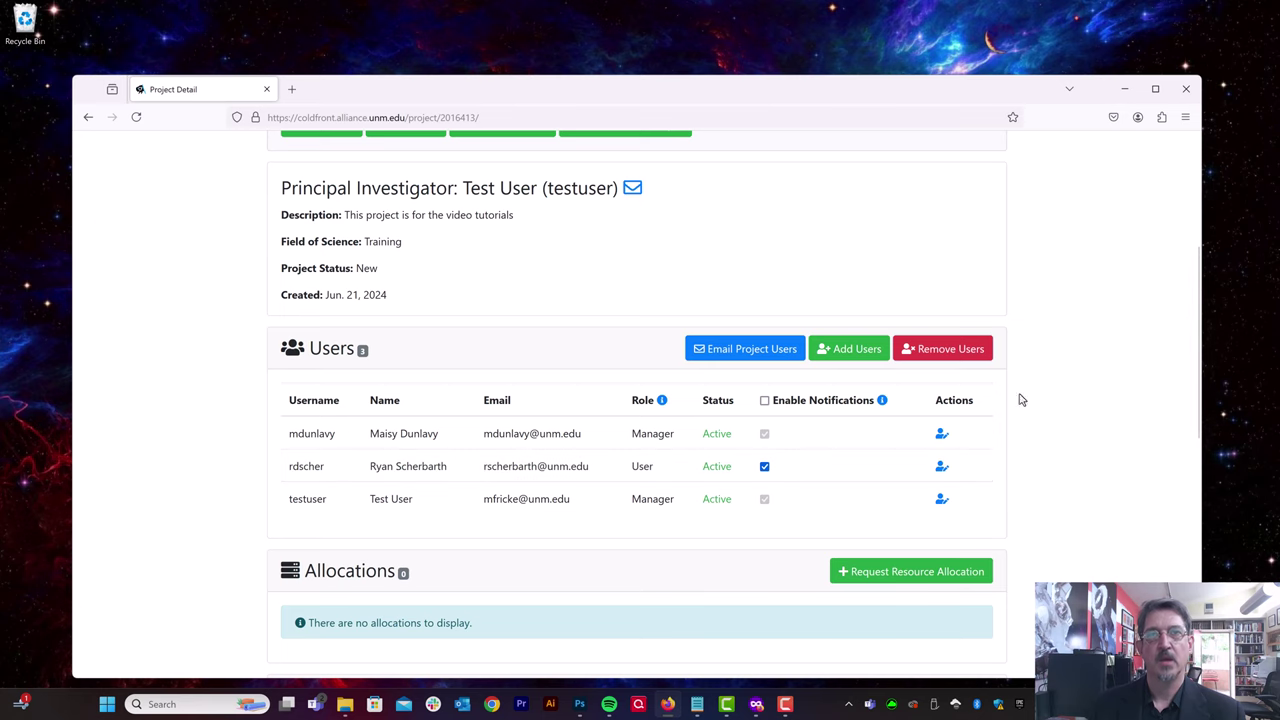
pyautogui.scroll(-3, 1025, 420)
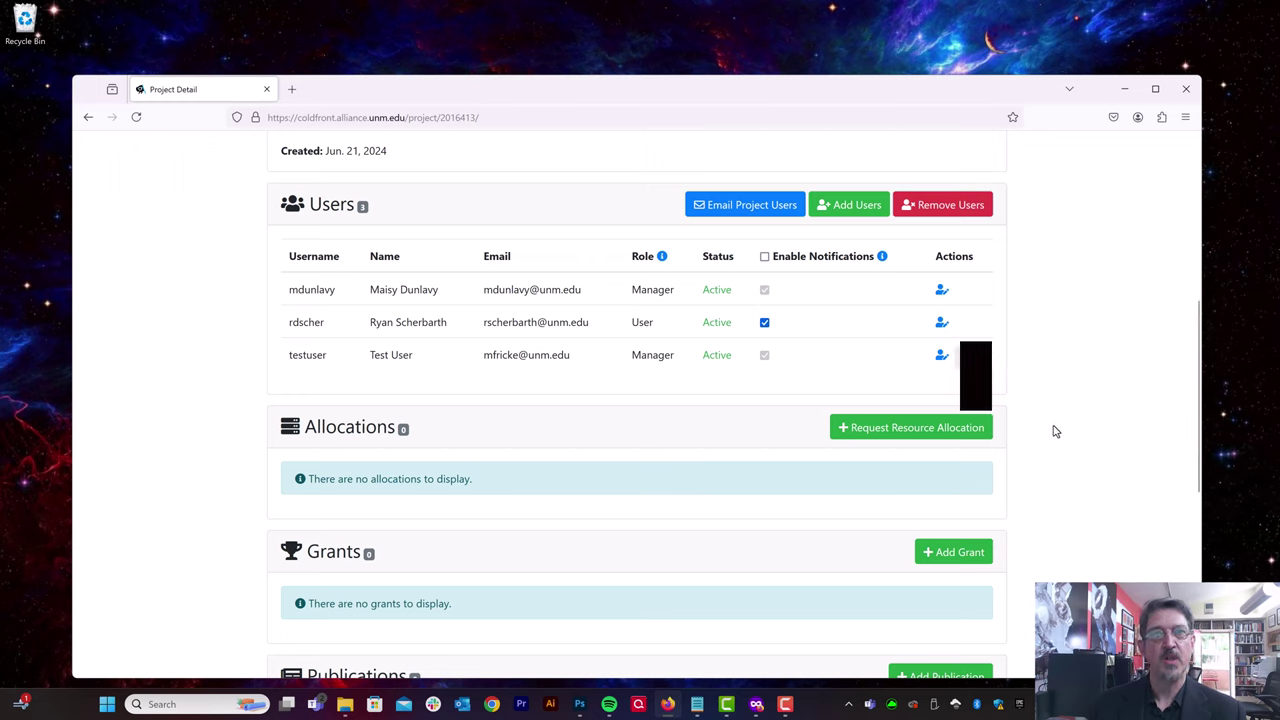
pyautogui.click(942, 437)
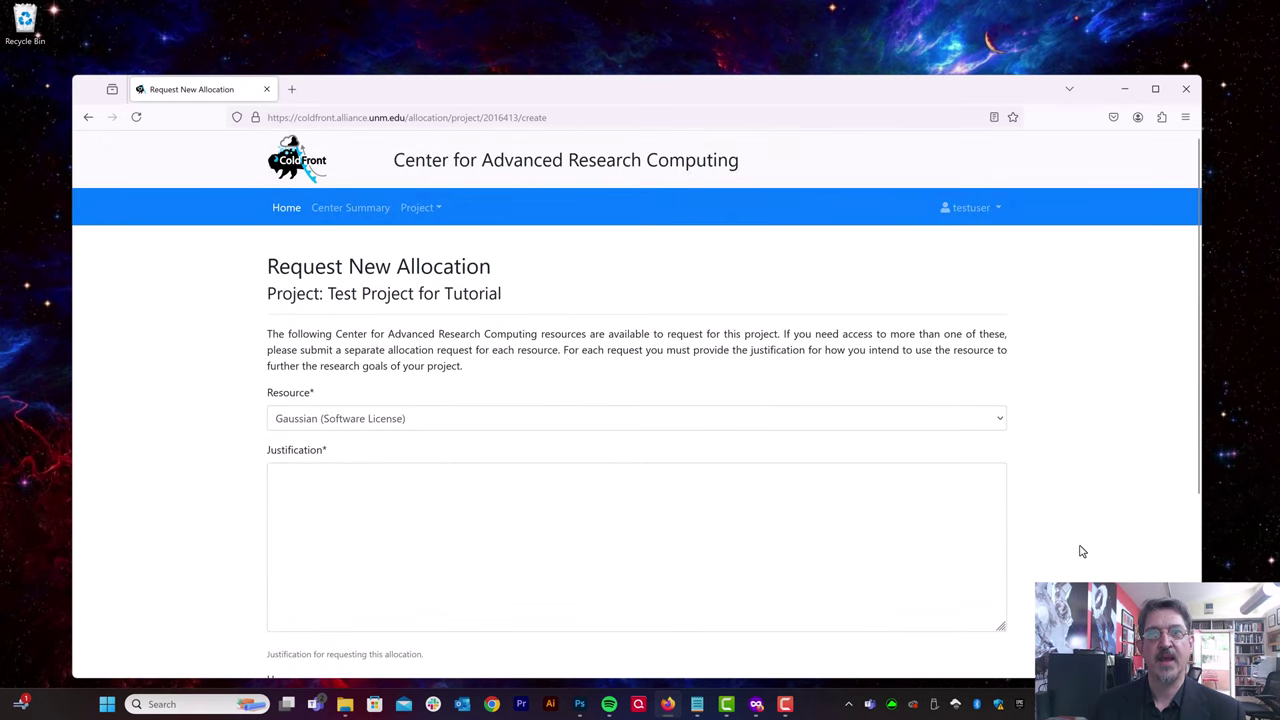
# Step: Submit a Hopper (Cluster) allocation request justified 'This is provided by default' with all project users selected
pyautogui.click(489, 417)
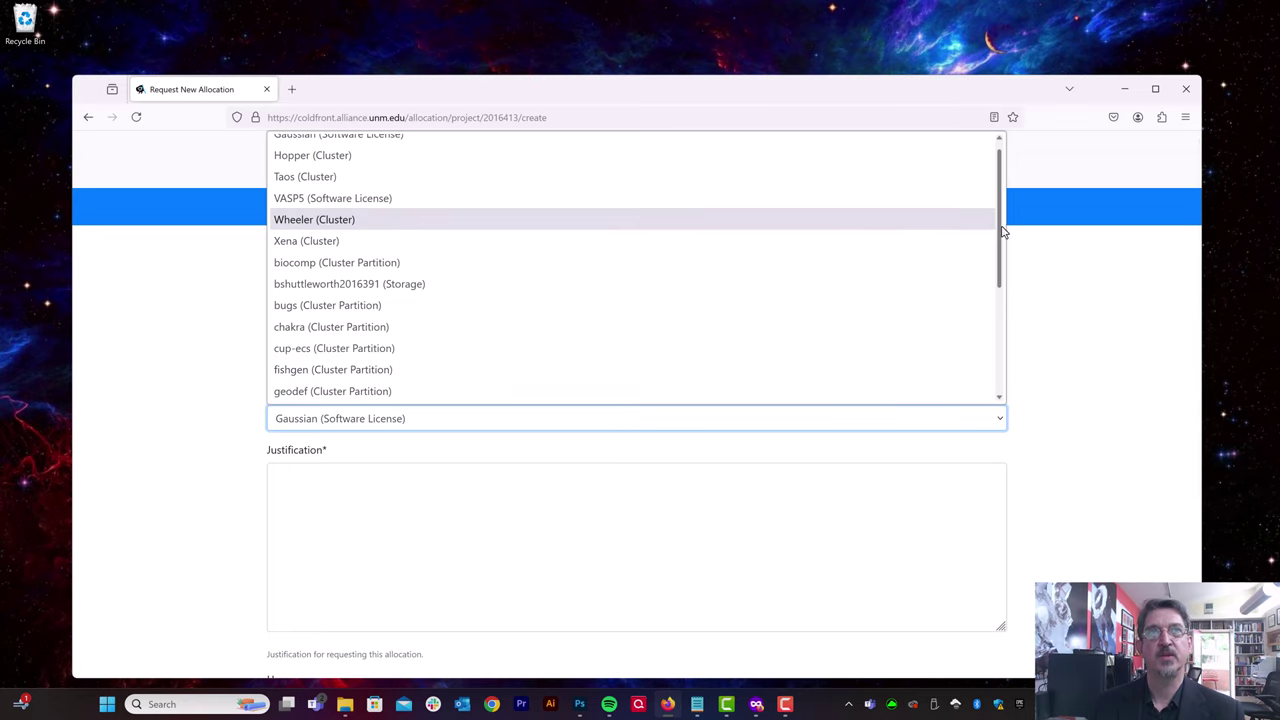
pyautogui.moveTo(1003, 232); pyautogui.dragTo(951, 131)
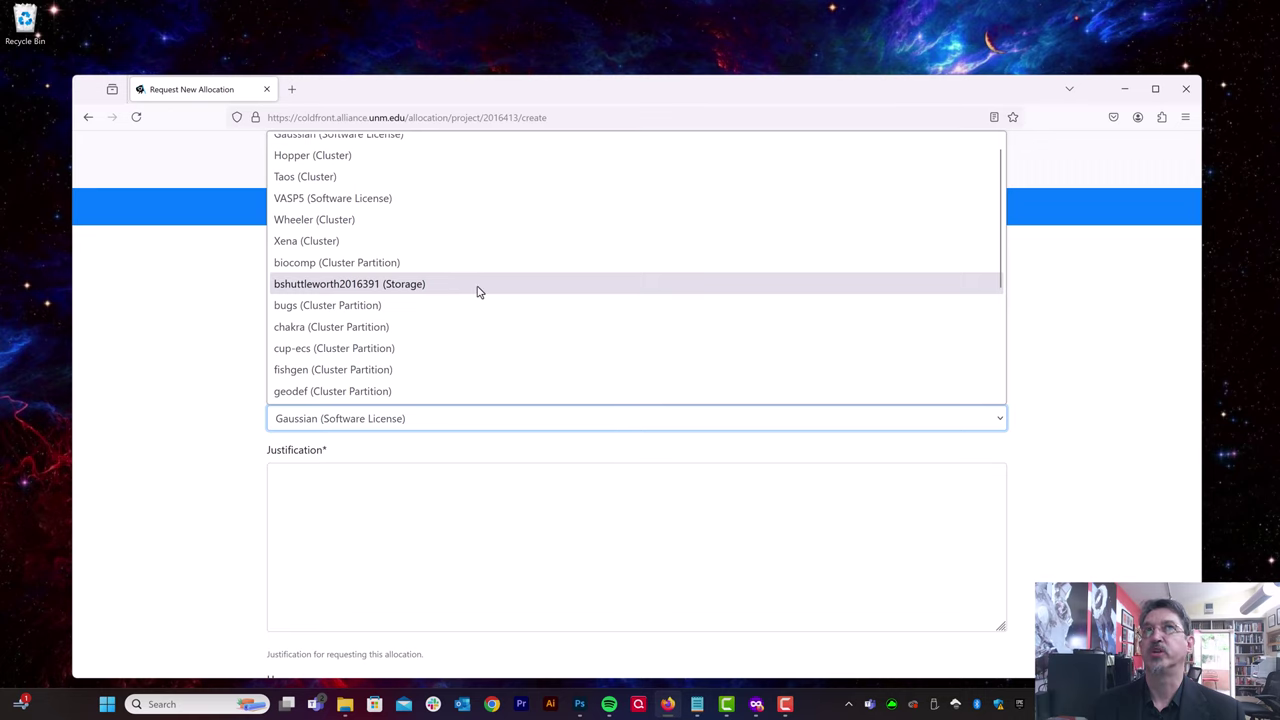
pyautogui.scroll(1, 442, 251)
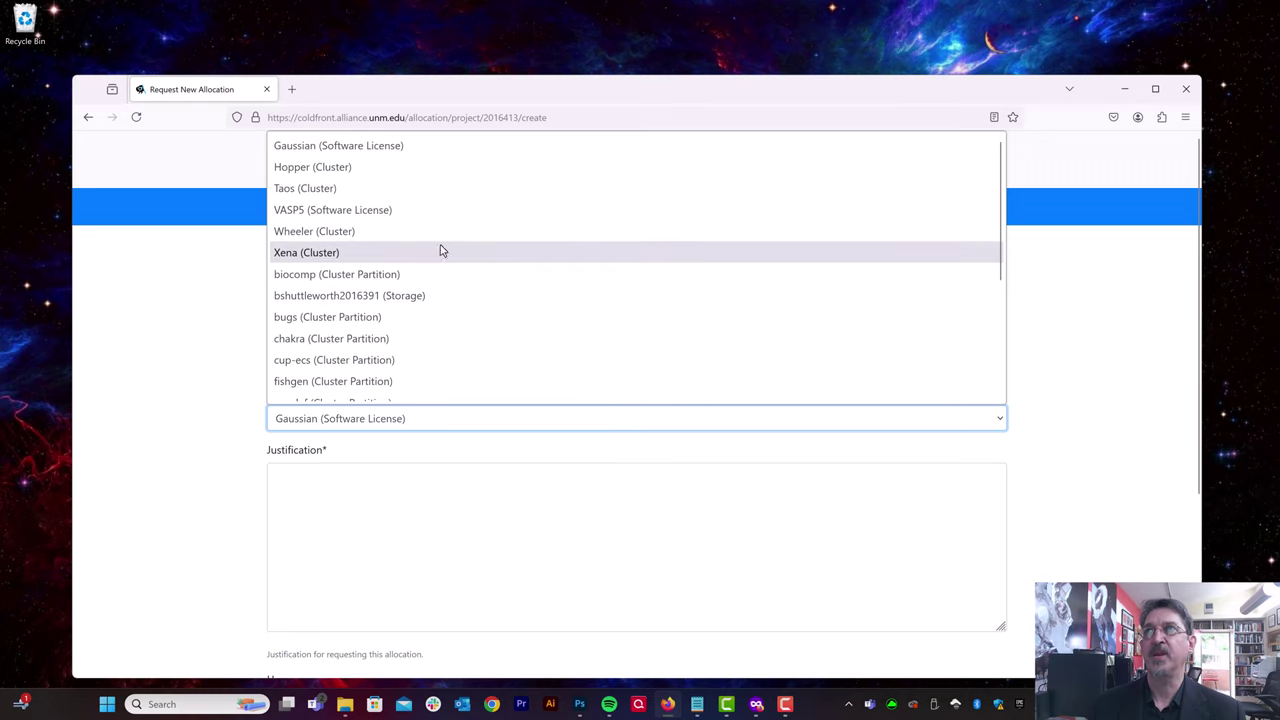
pyautogui.click(344, 168)
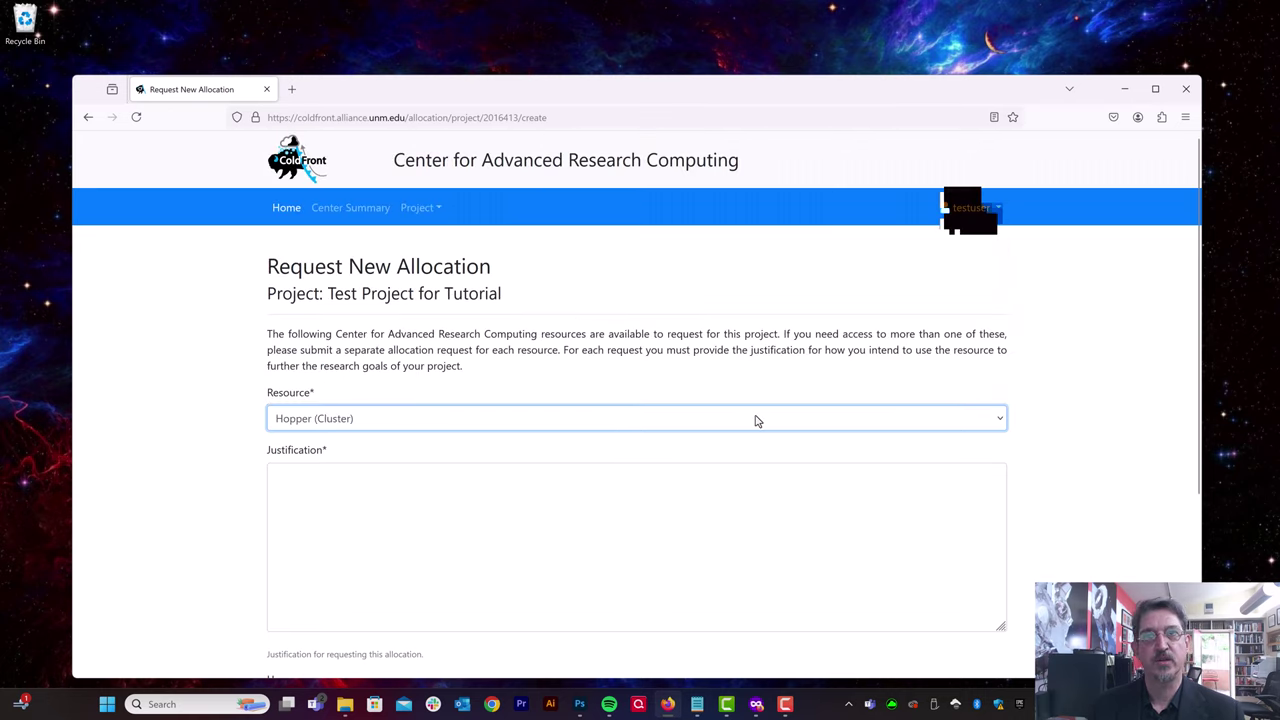
pyautogui.click(497, 513)
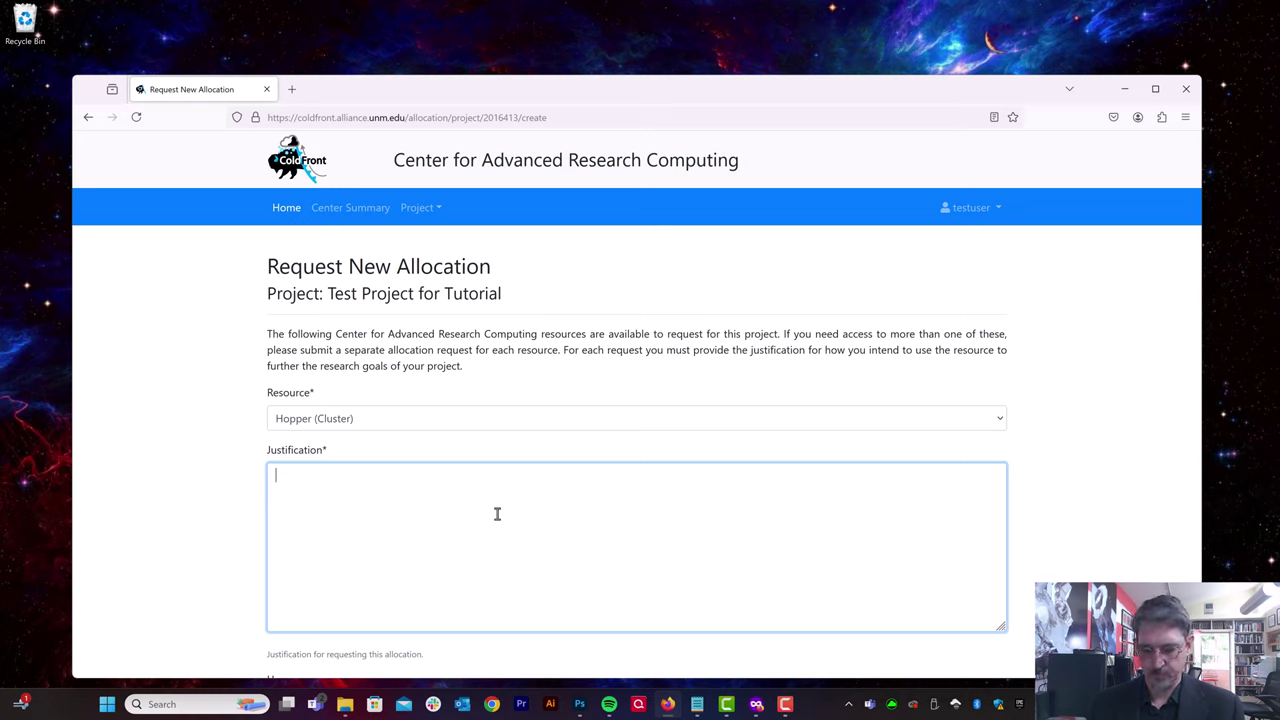
pyautogui.write('This is pr')
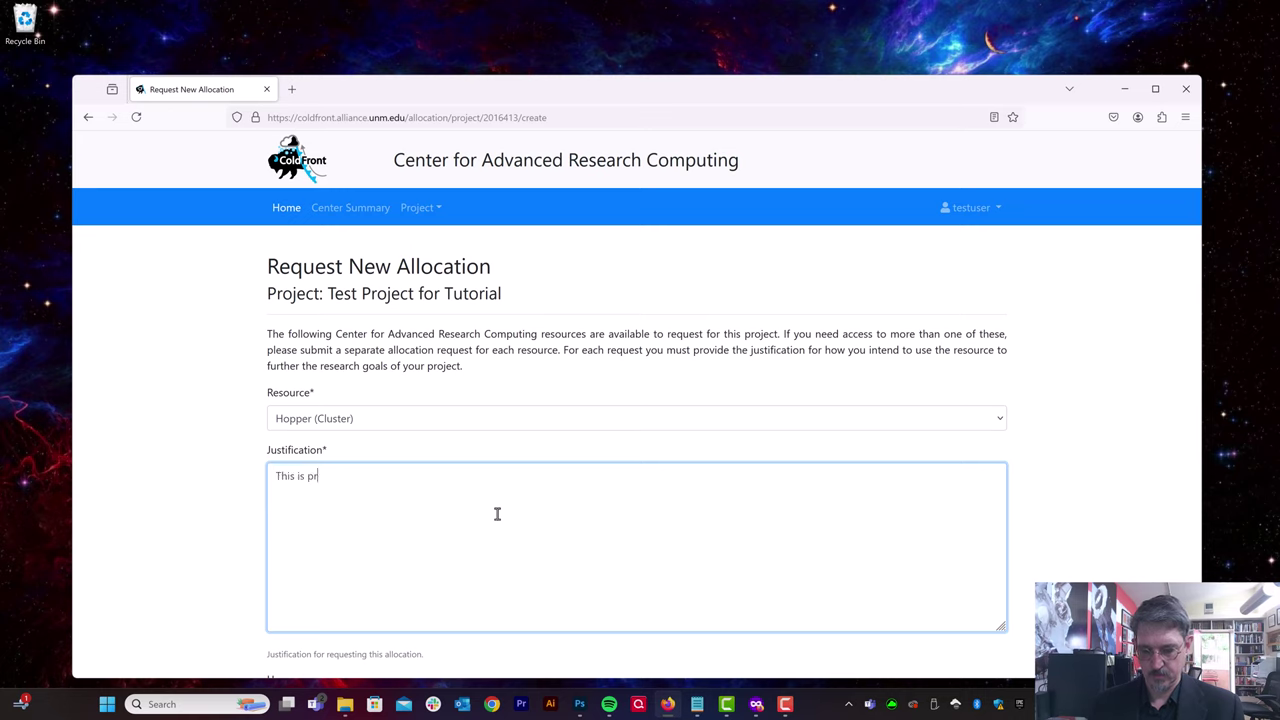
pyautogui.write('ovided by default')
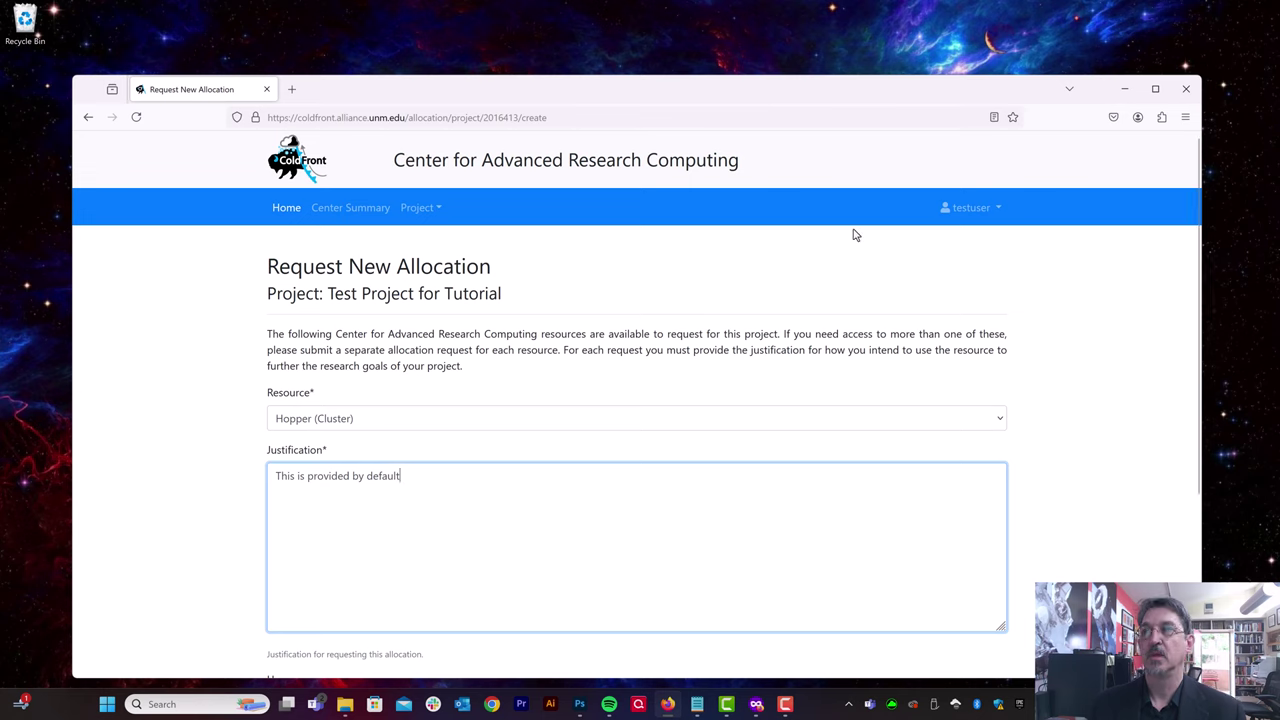
pyautogui.scroll(-5, 914, 286)
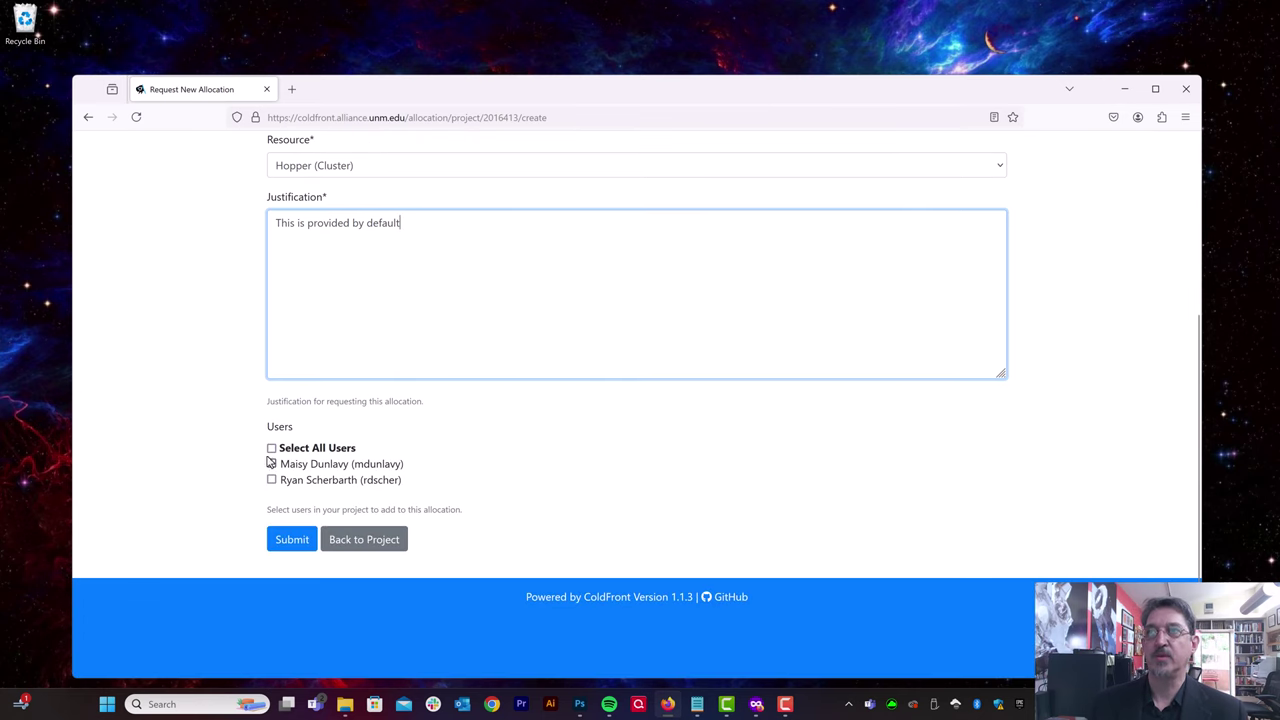
pyautogui.click(271, 448)
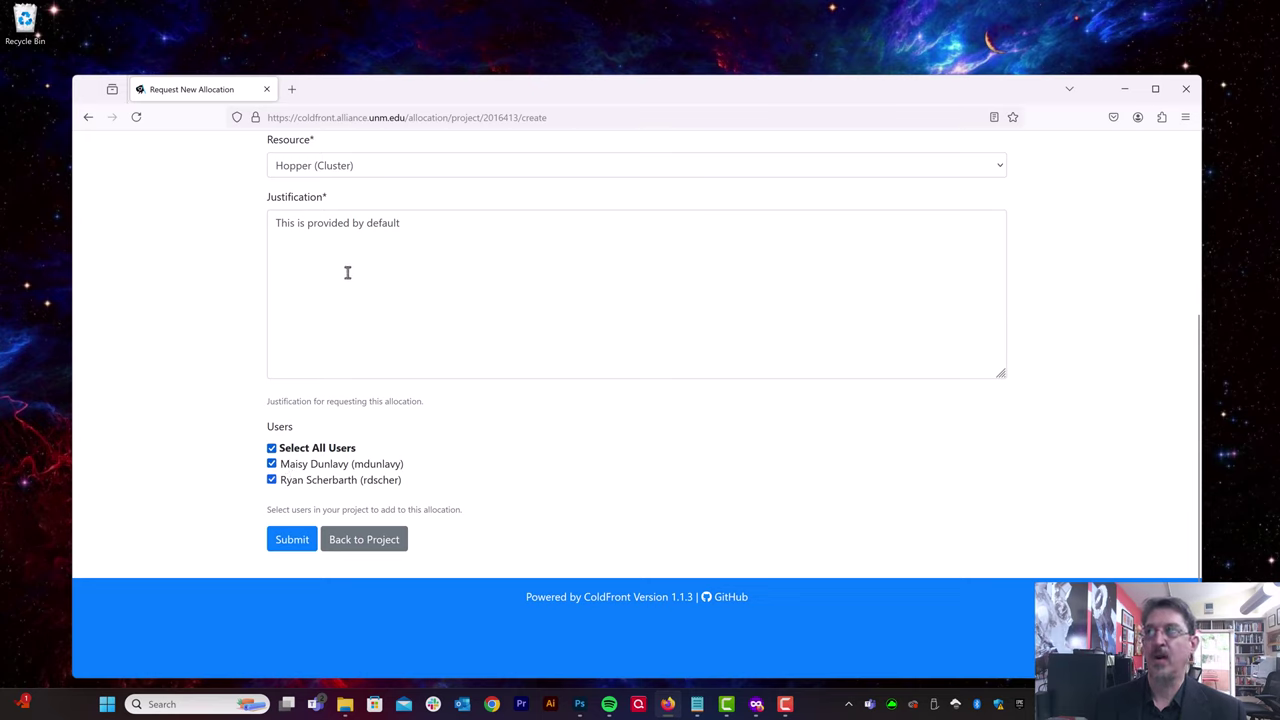
pyautogui.click(293, 541)
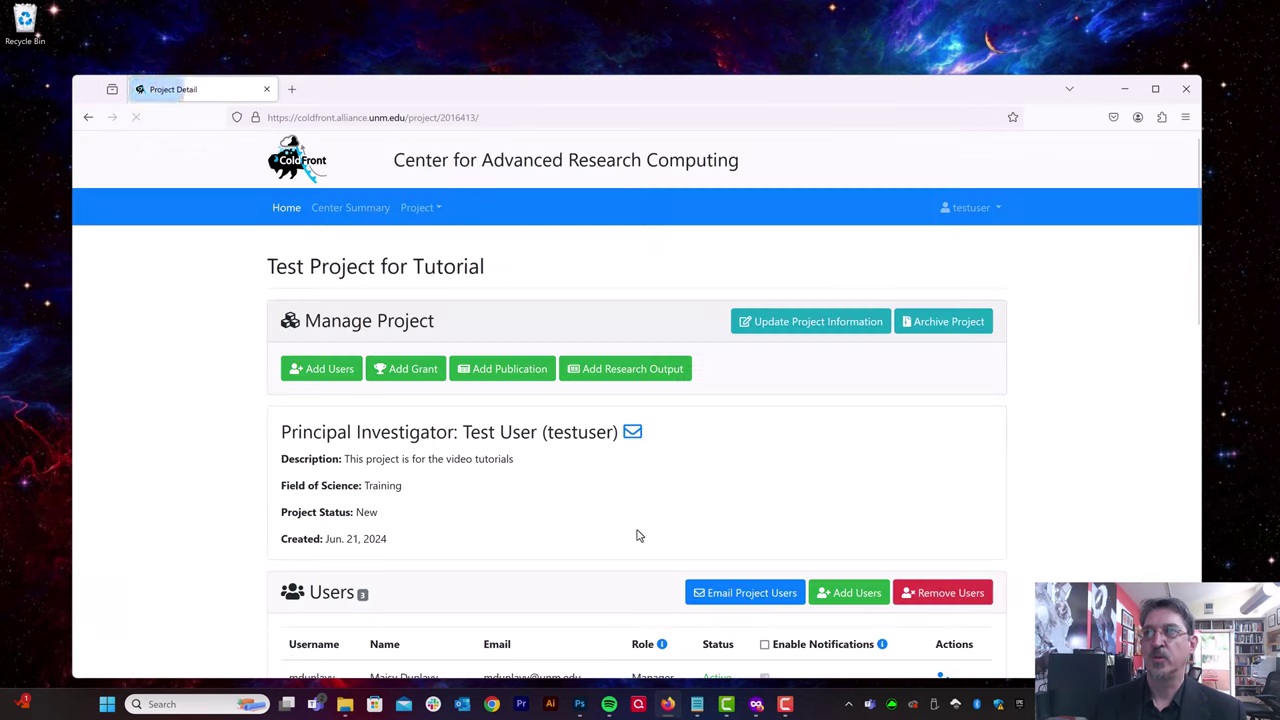
pyautogui.scroll(-5, 655, 518)
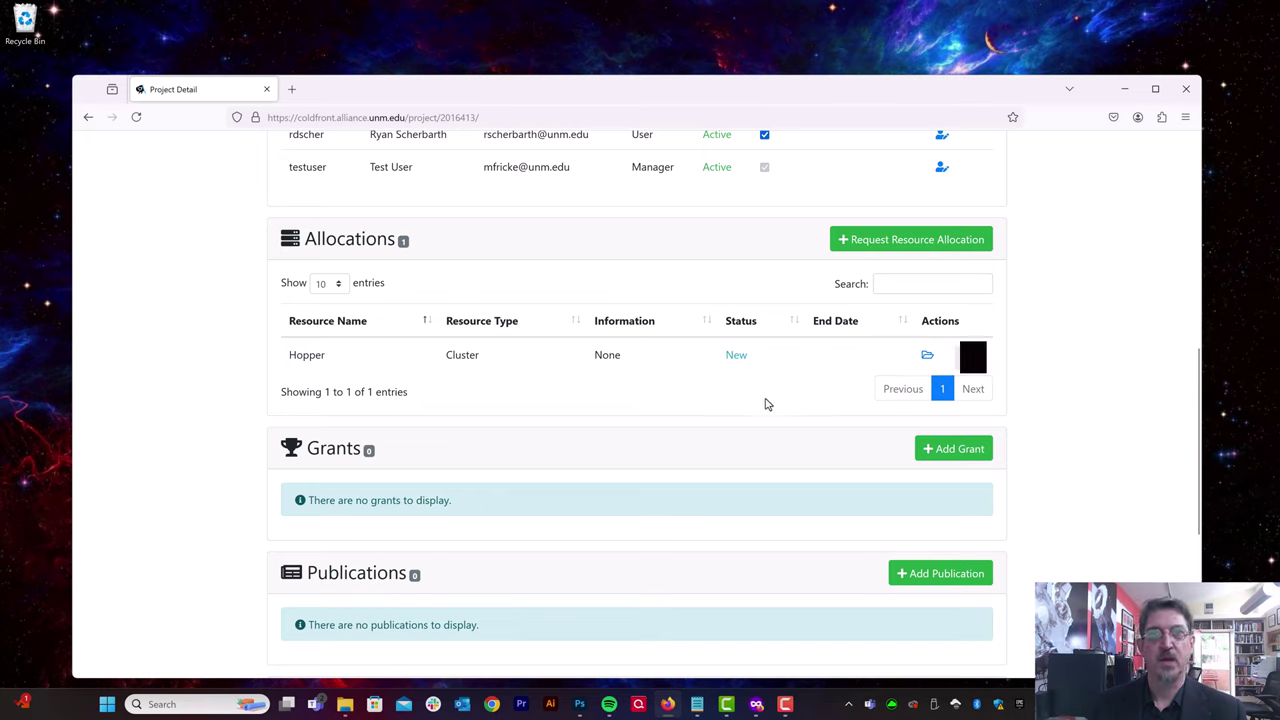
pyautogui.scroll(1, 1125, 310)
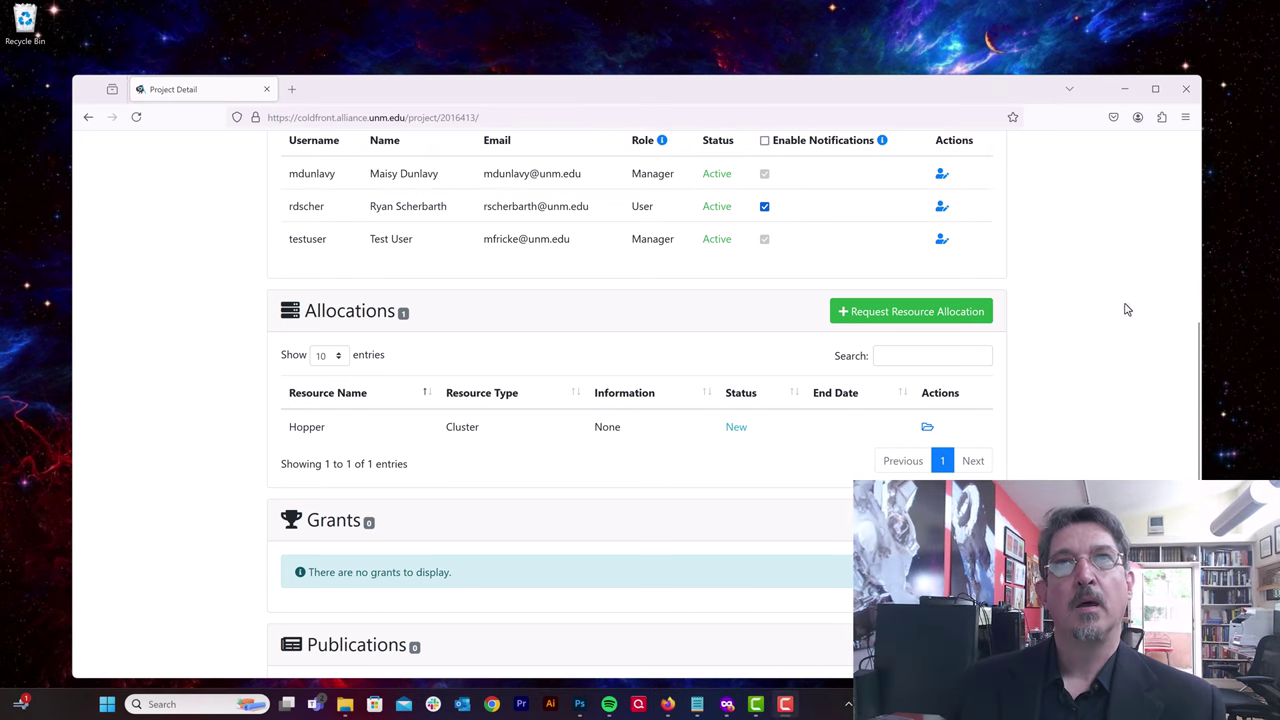
pyautogui.click(136, 118)
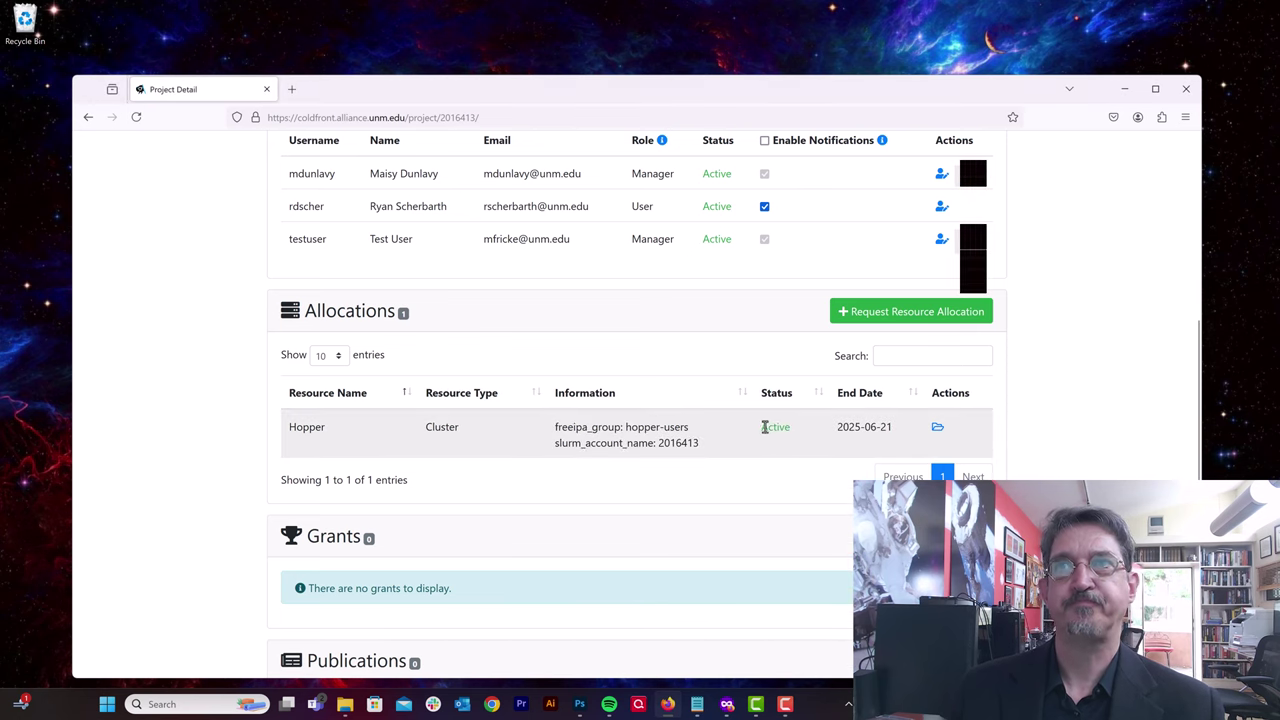
pyautogui.moveTo(764, 427); pyautogui.dragTo(799, 430)
pyautogui.click(799, 430)
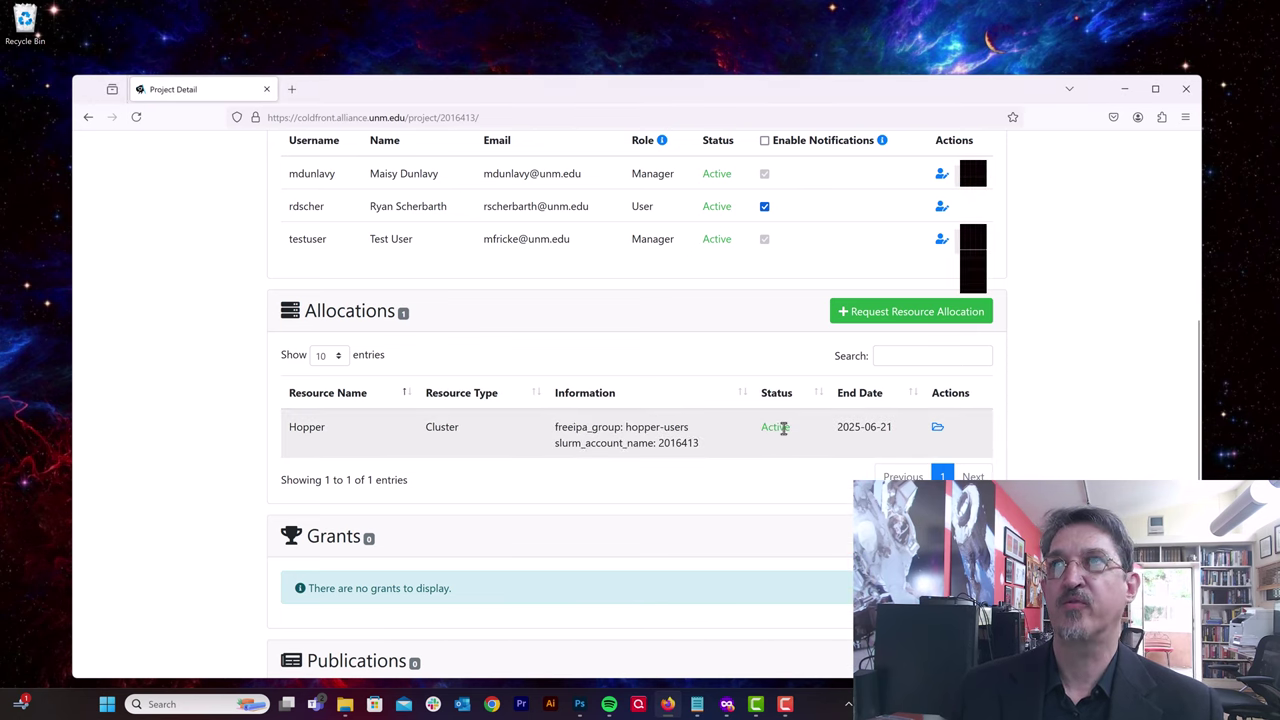
pyautogui.moveTo(555, 427); pyautogui.dragTo(689, 427)
pyautogui.moveTo(555, 443); pyautogui.dragTo(702, 450)
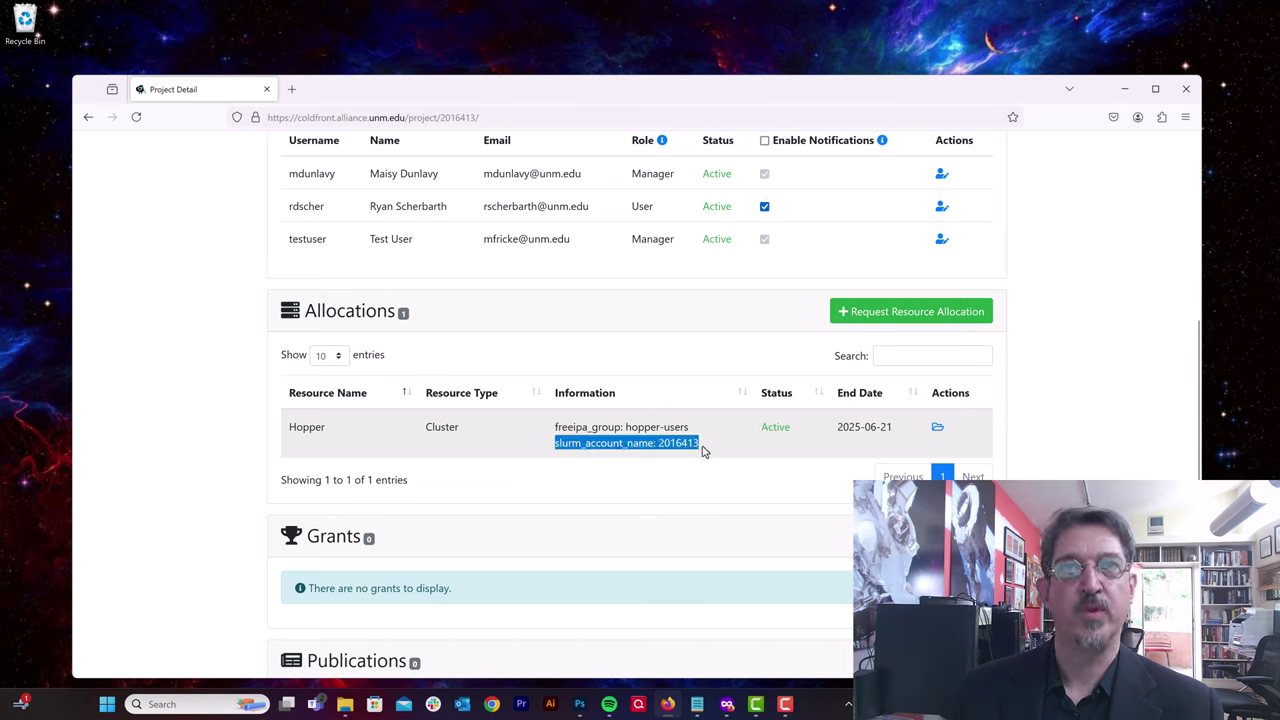
pyautogui.click(587, 430)
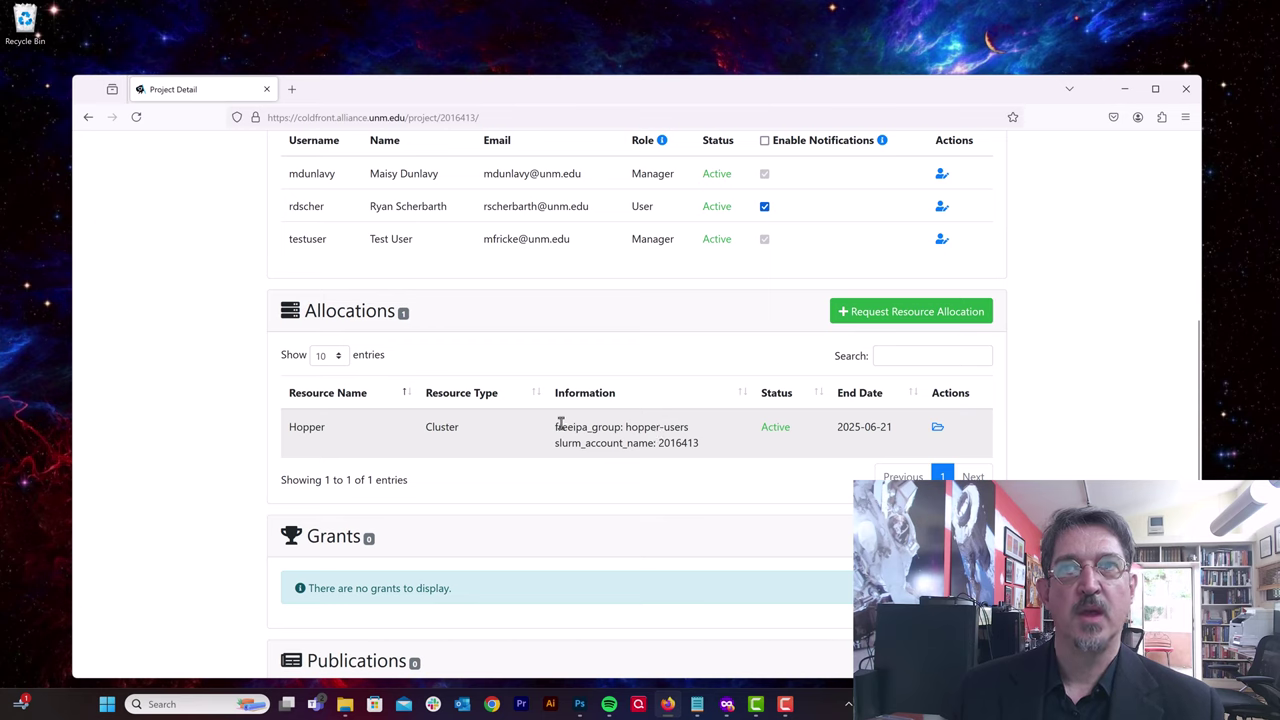
pyautogui.moveTo(557, 428); pyautogui.dragTo(695, 435)
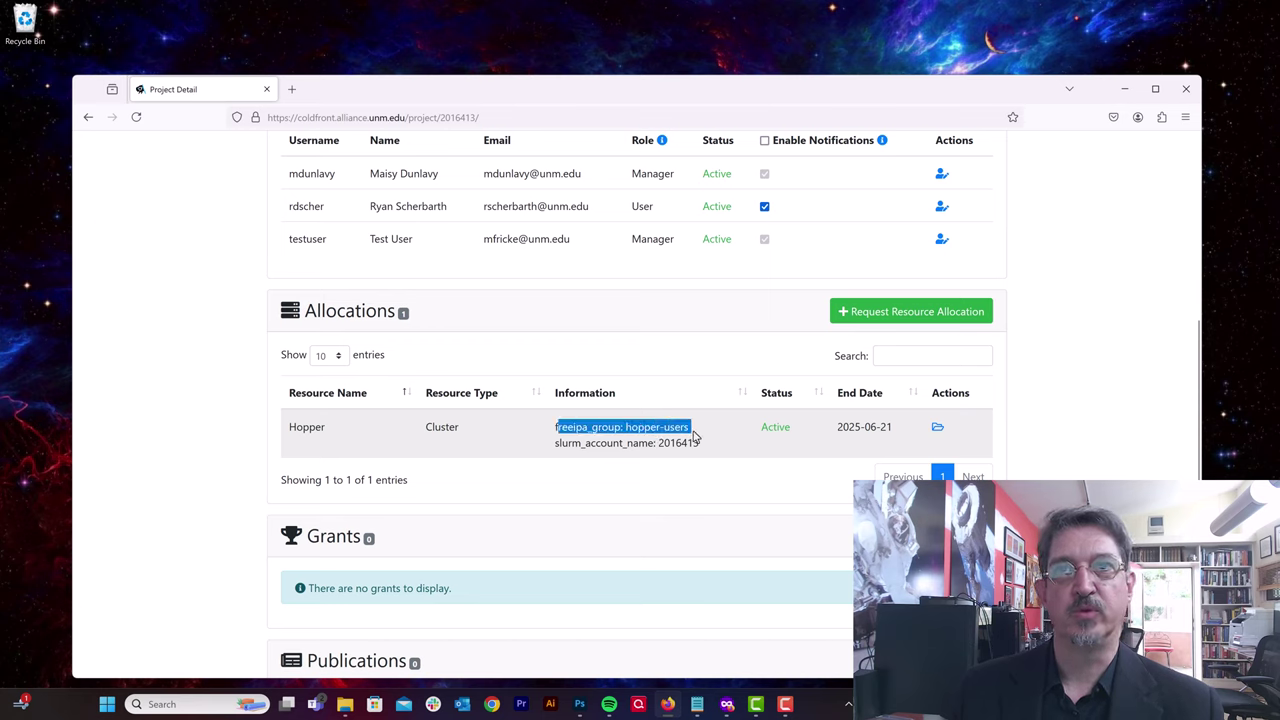
pyautogui.click(660, 429)
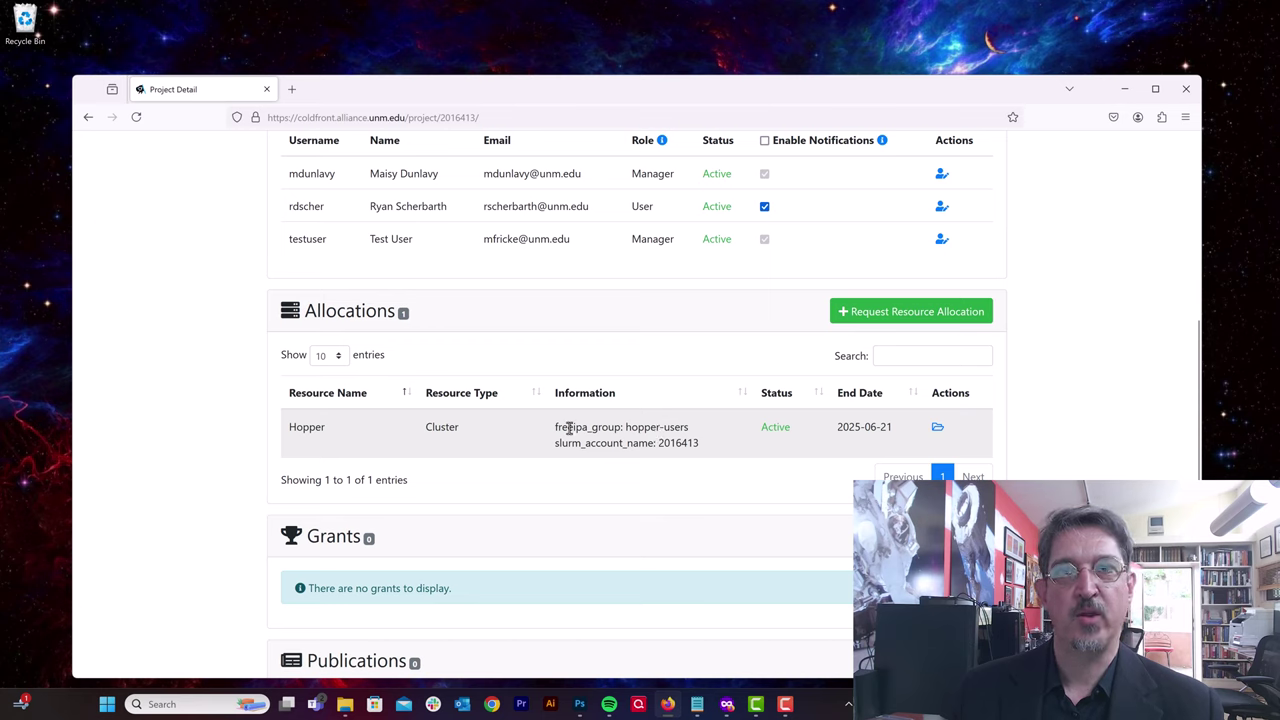
pyautogui.moveTo(556, 428); pyautogui.dragTo(689, 428)
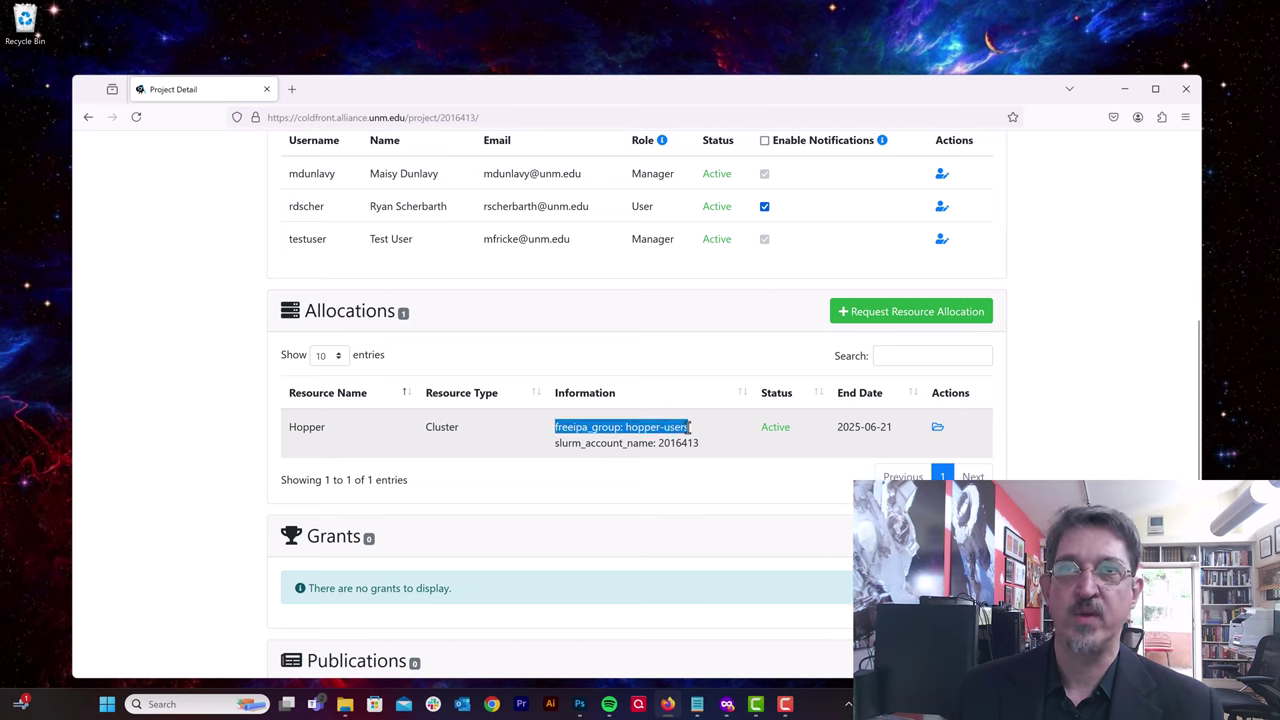
pyautogui.click(689, 428)
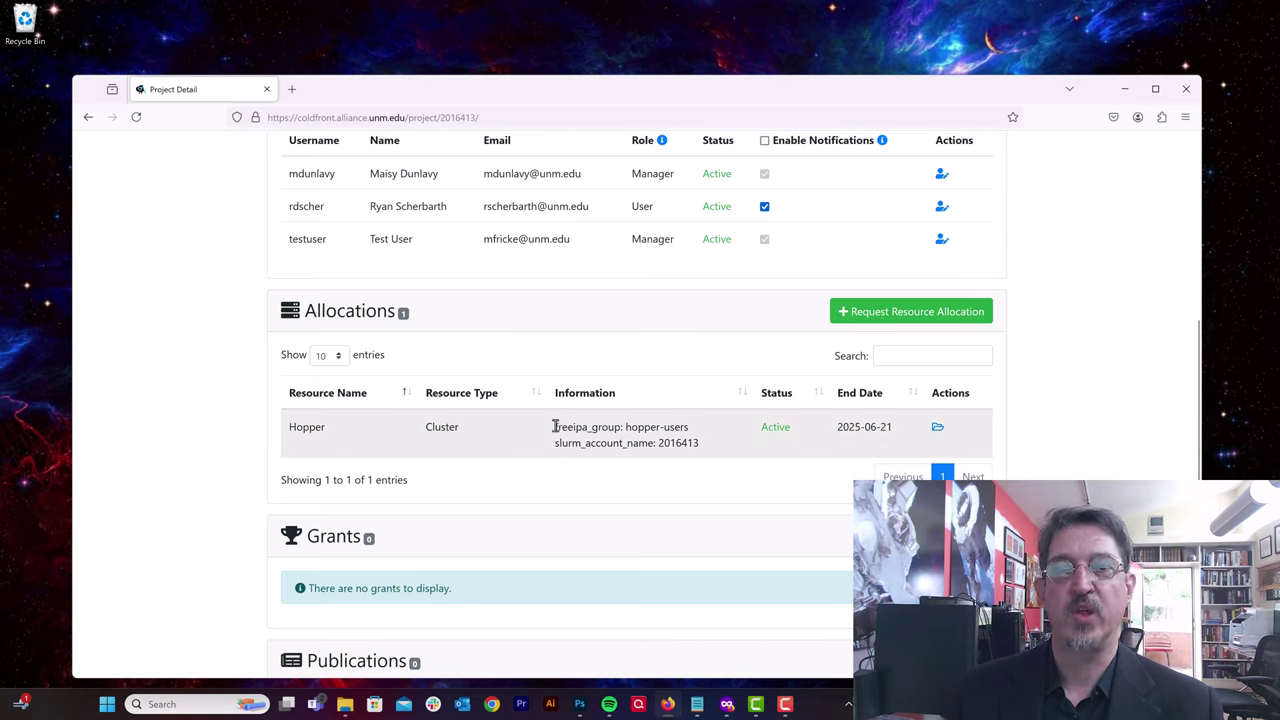
pyautogui.moveTo(556, 426); pyautogui.dragTo(586, 427)
pyautogui.click(634, 430)
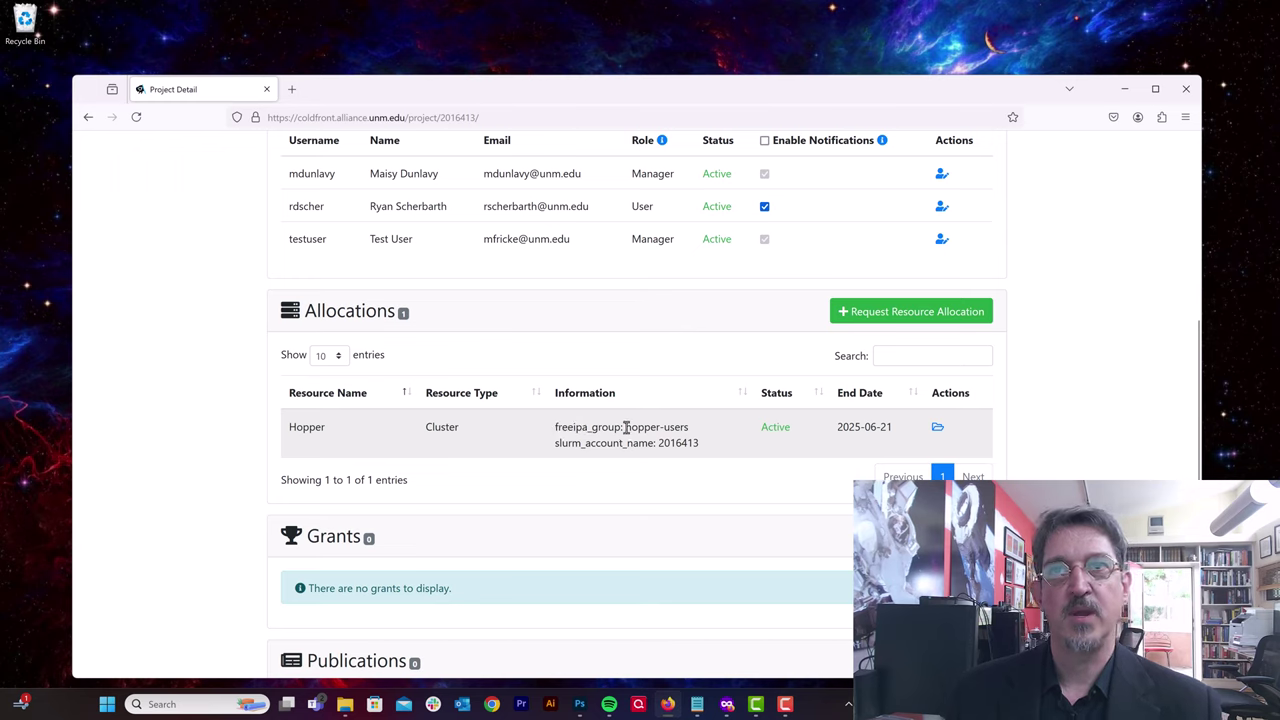
pyautogui.moveTo(625, 427); pyautogui.dragTo(698, 433)
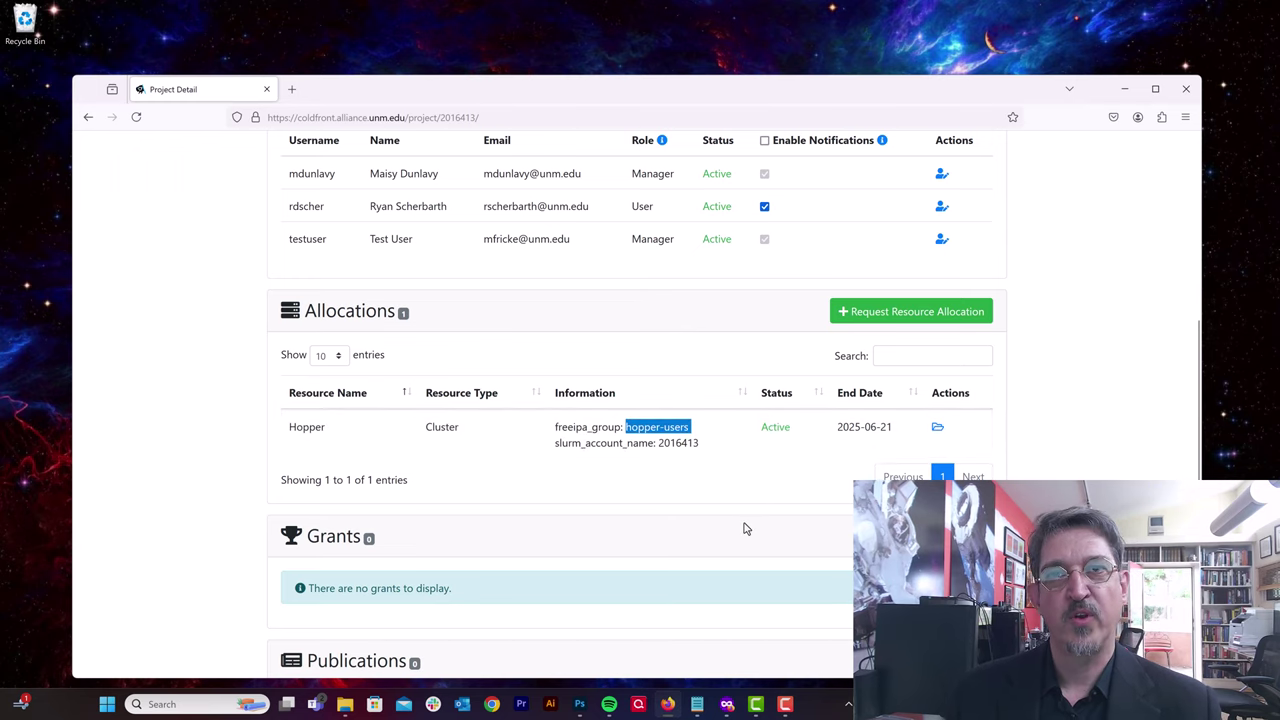
pyautogui.click(585, 443)
pyautogui.moveTo(555, 443); pyautogui.dragTo(697, 442)
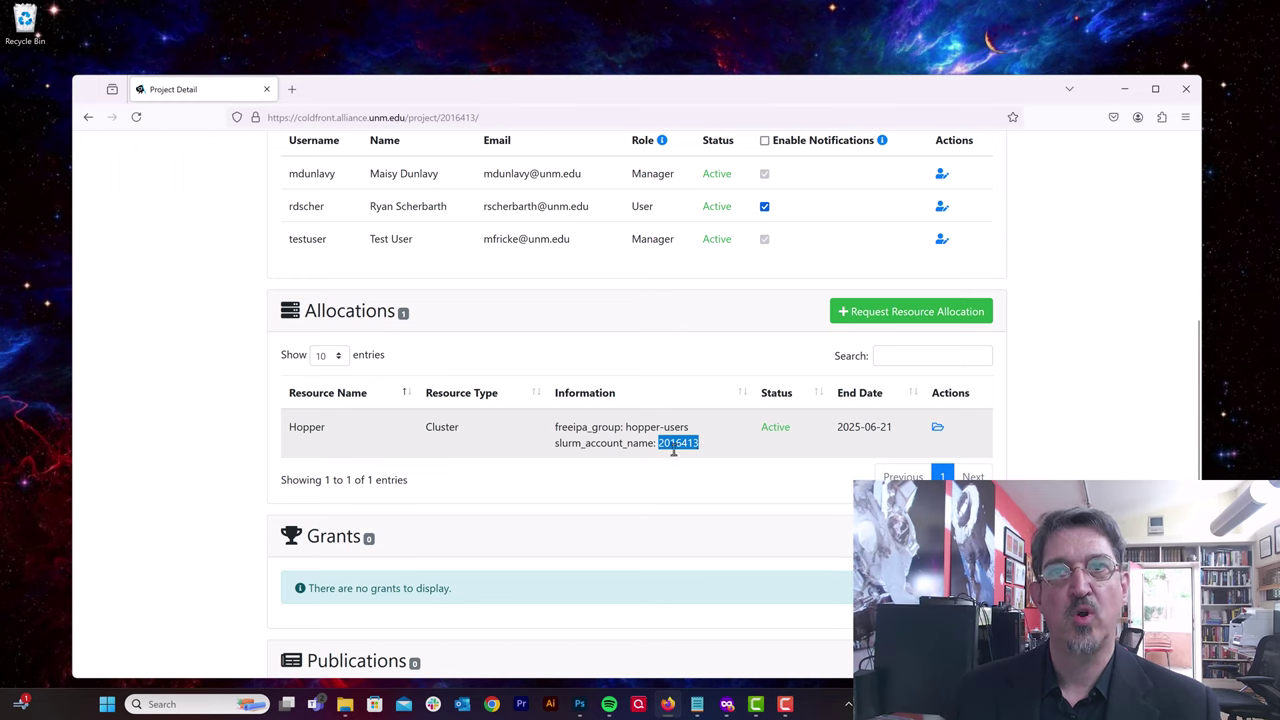
pyautogui.click(673, 450)
pyautogui.moveTo(661, 447); pyautogui.dragTo(706, 448)
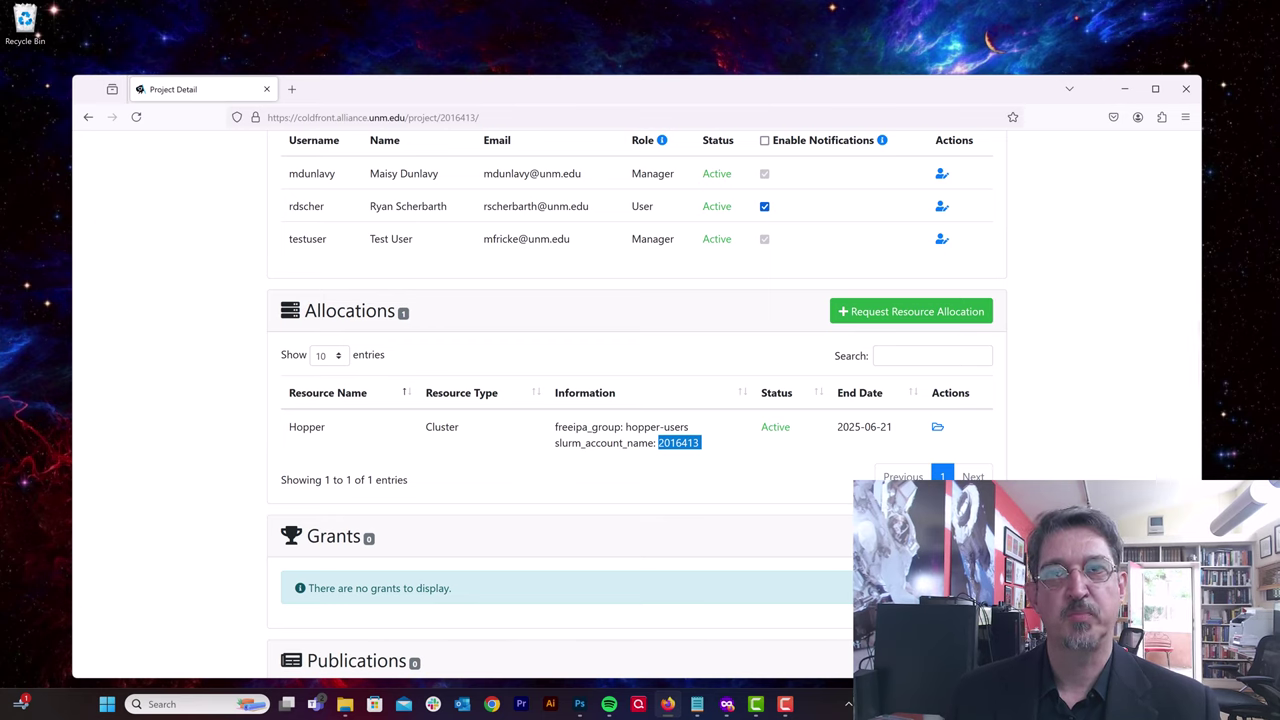
pyautogui.moveTo(837, 427); pyautogui.dragTo(897, 427)
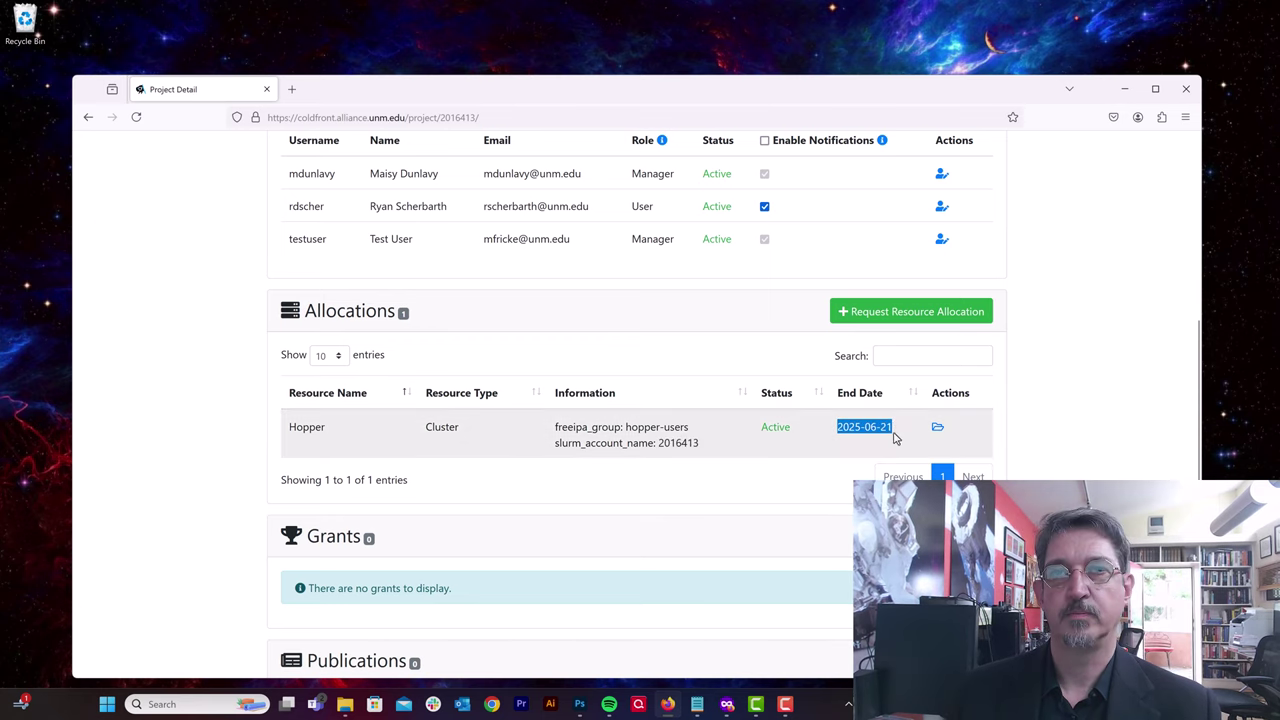
pyautogui.click(837, 427)
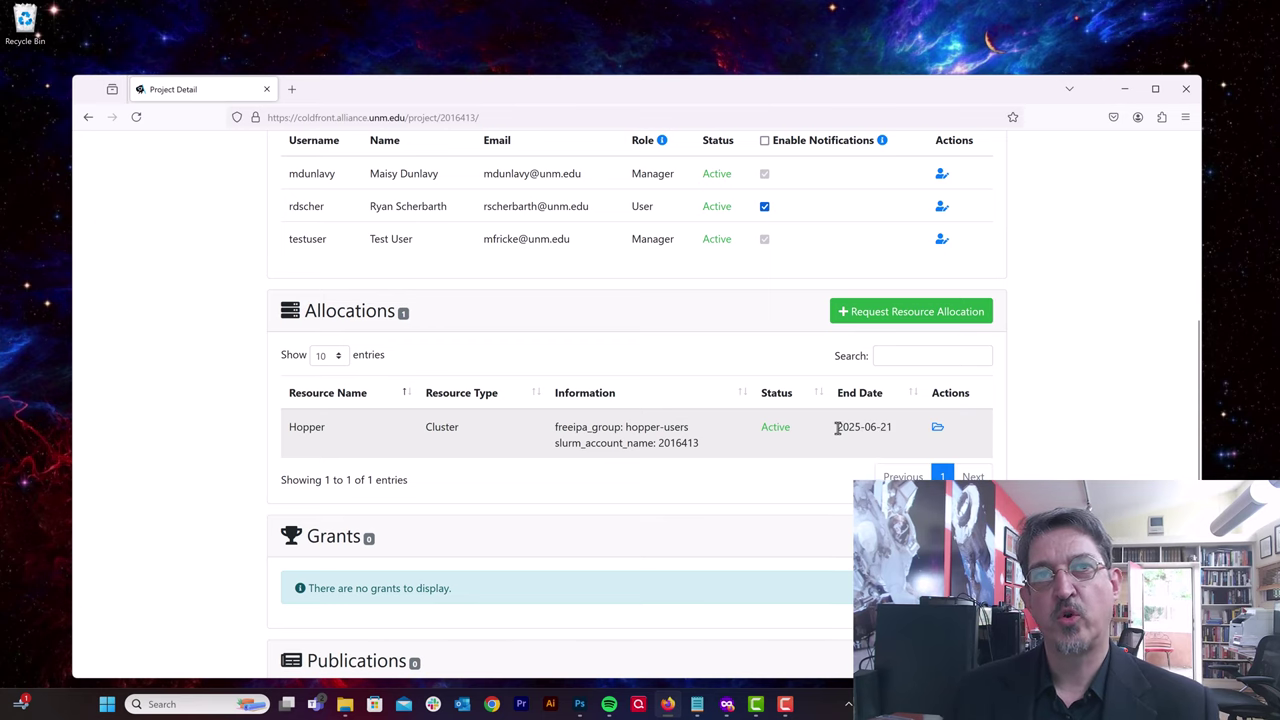
pyautogui.moveTo(837, 427); pyautogui.dragTo(905, 430)
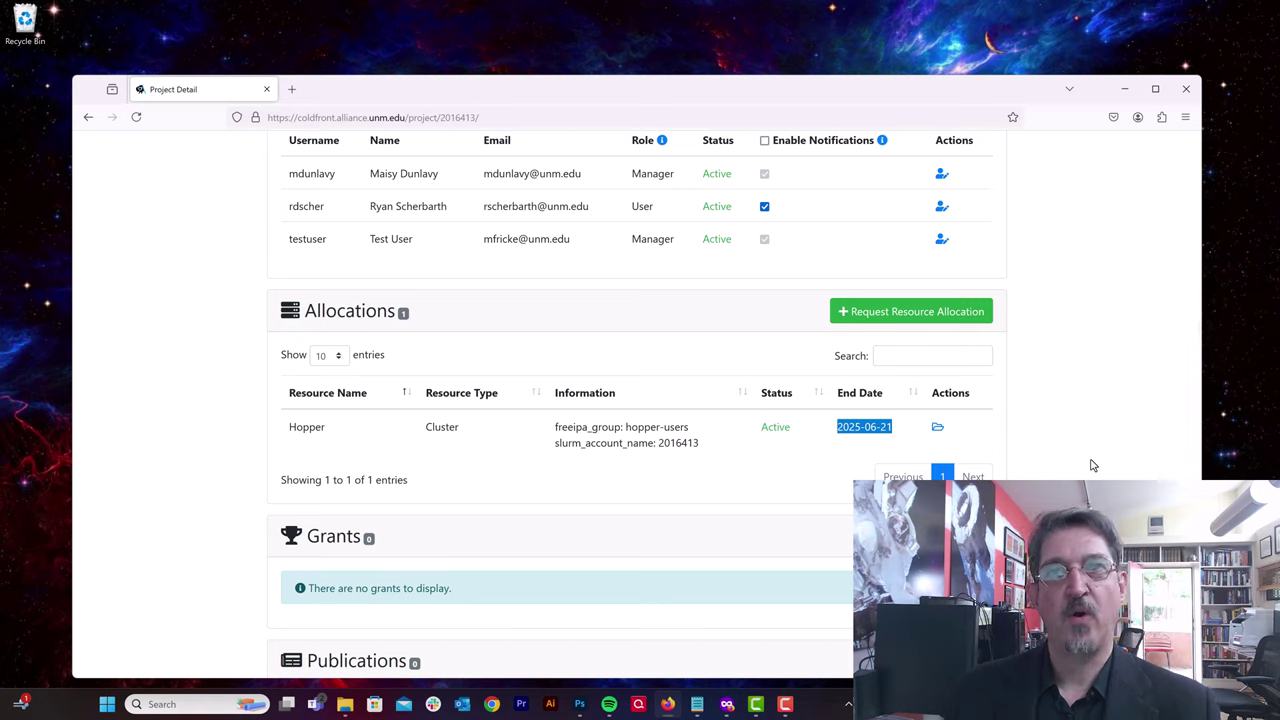
pyautogui.click(1032, 437)
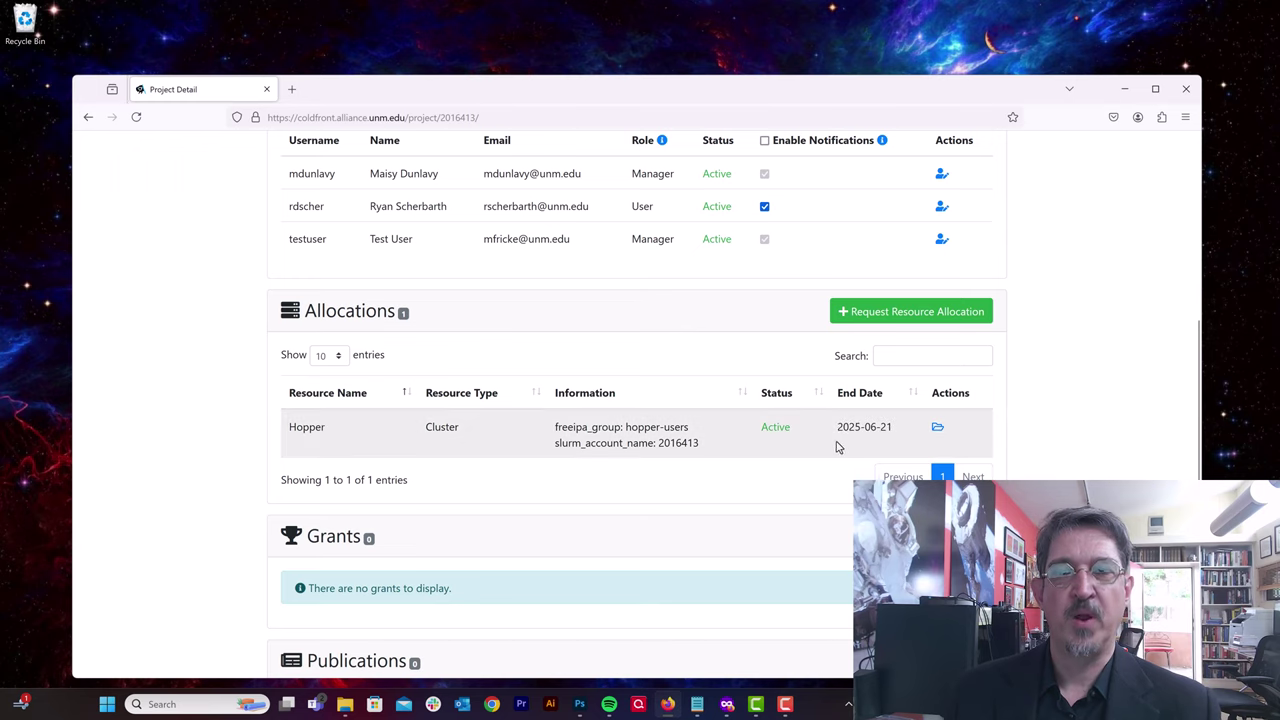
pyautogui.moveTo(837, 427); pyautogui.dragTo(903, 428)
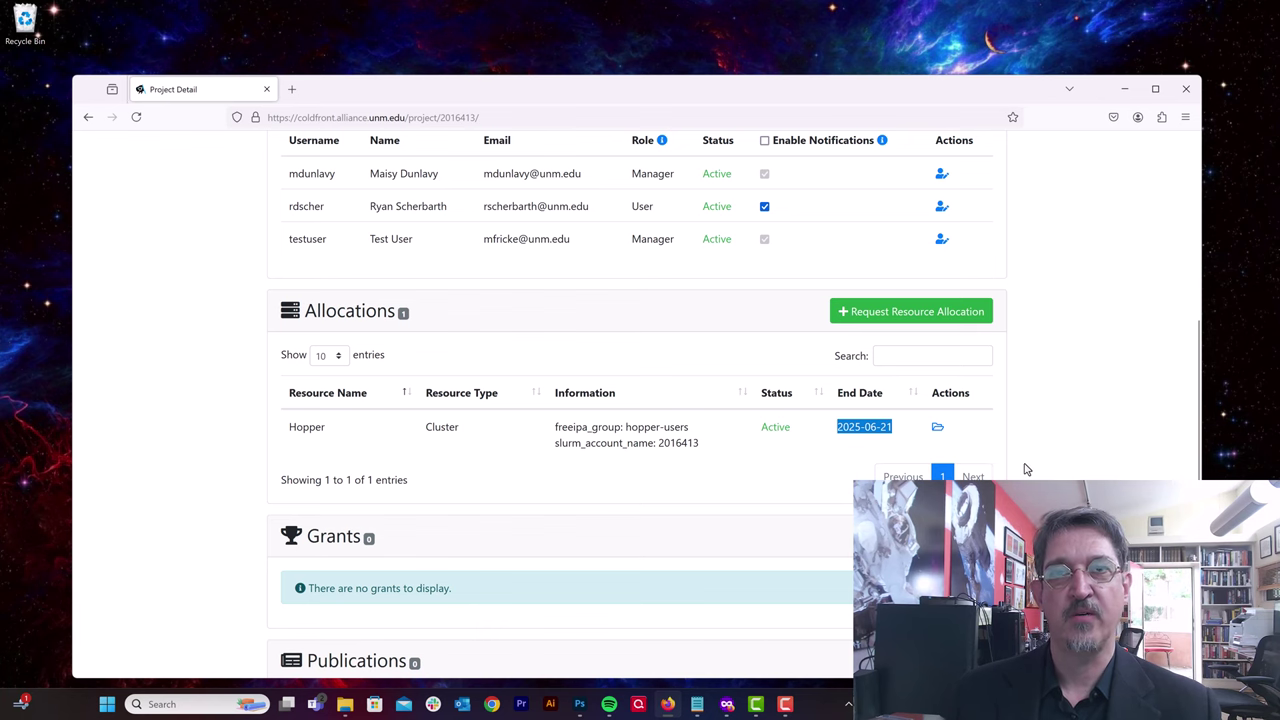
# Step: Remove the first listed manager via Remove Users, leaving one User and one Manager
pyautogui.scroll(4, 1025, 469)
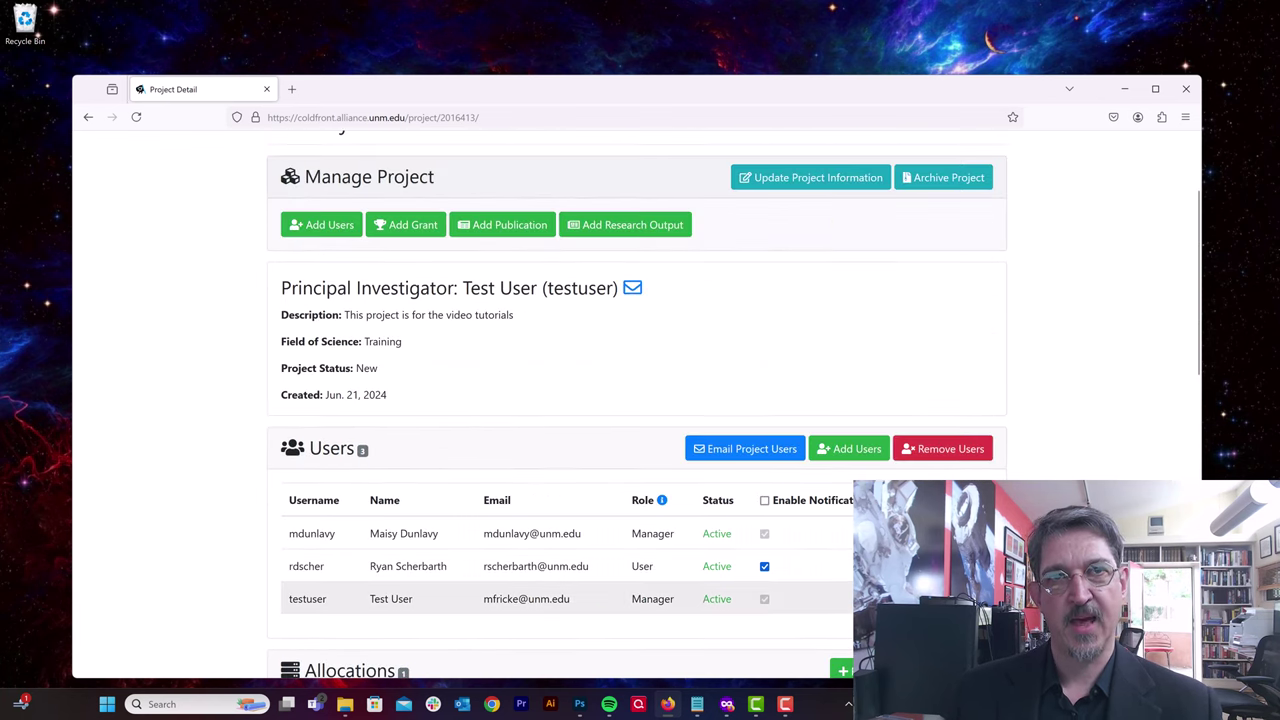
pyautogui.scroll(-1, 737, 480)
pyautogui.scroll(-2, 829, 480)
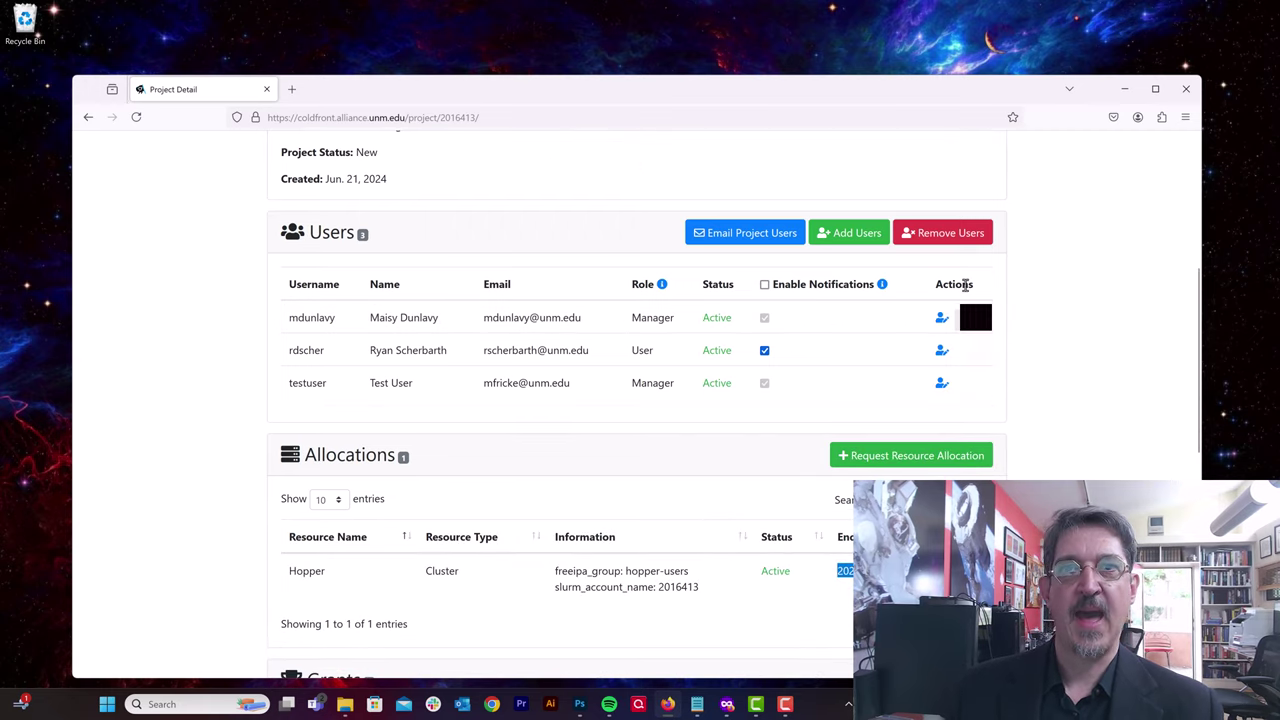
pyautogui.click(951, 238)
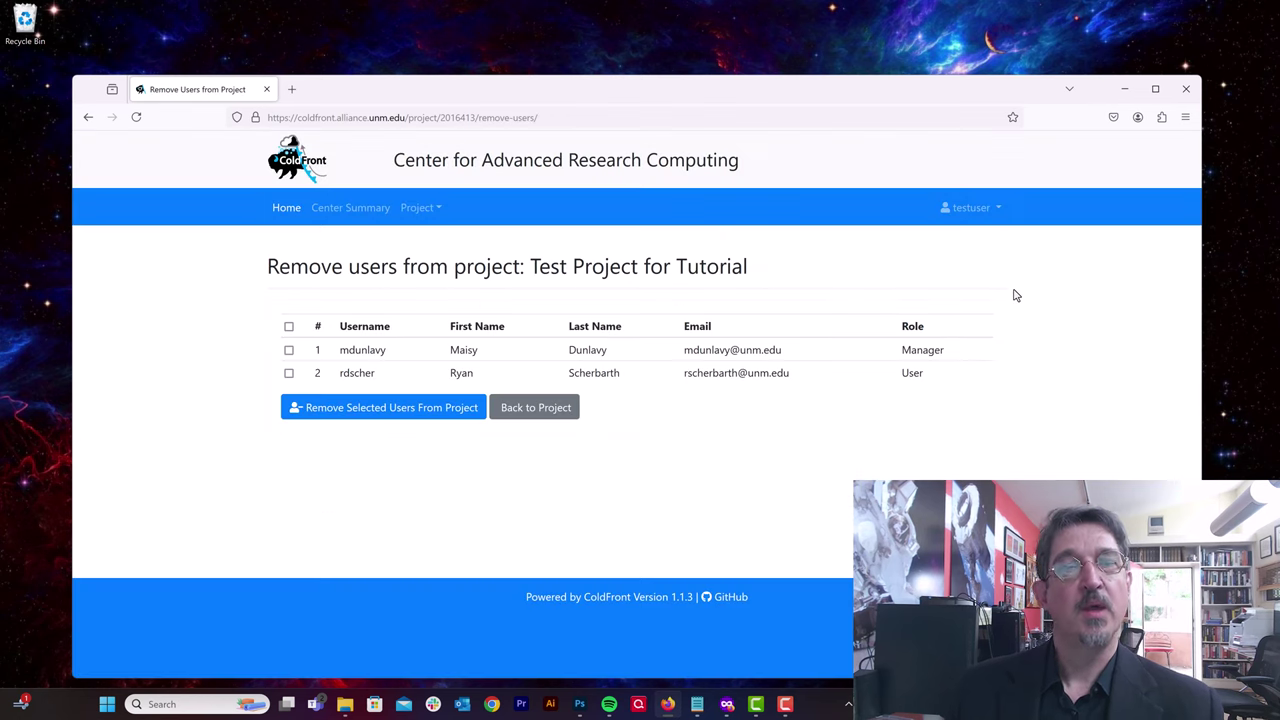
pyautogui.click(288, 350)
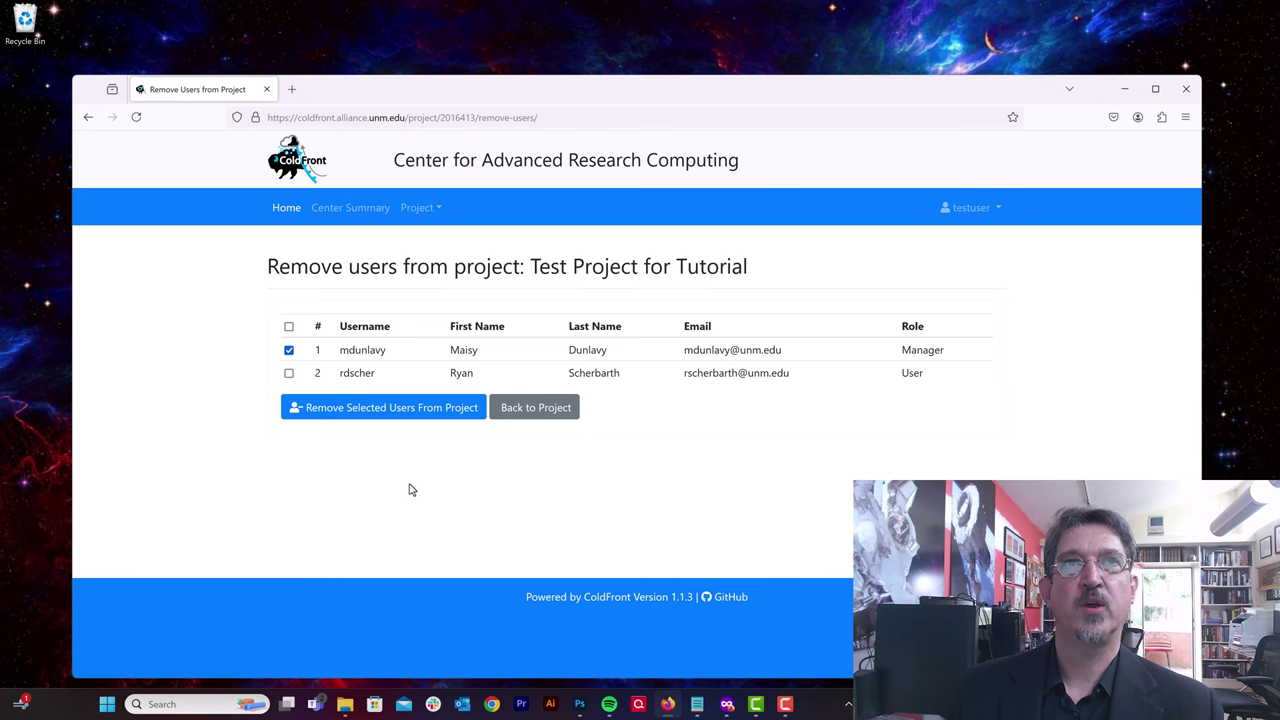
pyautogui.click(391, 410)
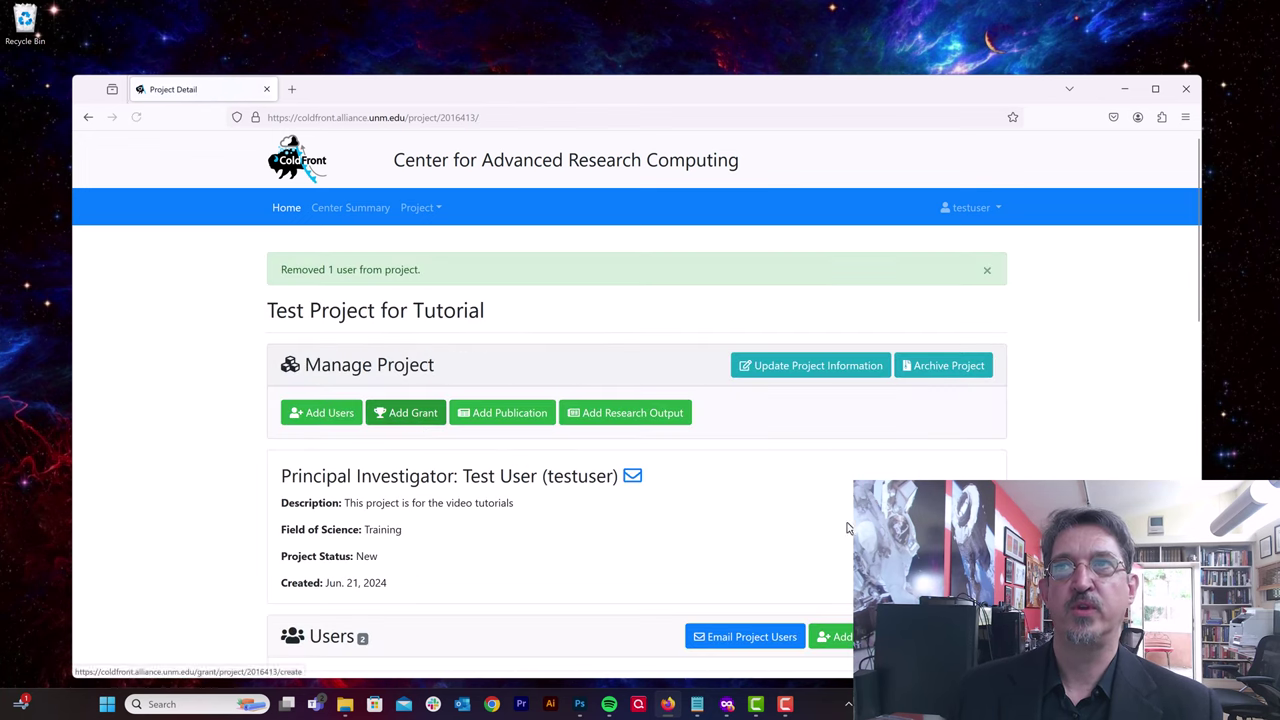
pyautogui.scroll(-5, 800, 537)
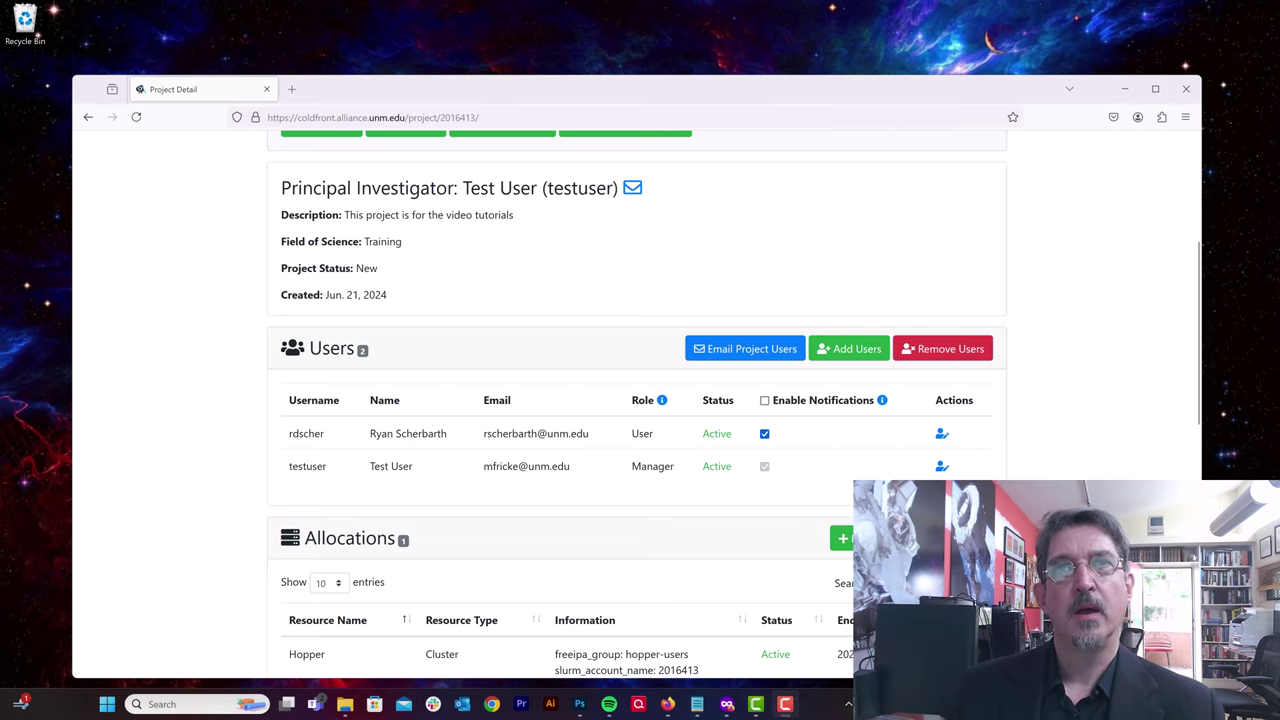
# Step: Preview the Add Publication search form and its manual-entry form, then return to the search form
pyautogui.scroll(-5, 637, 405)
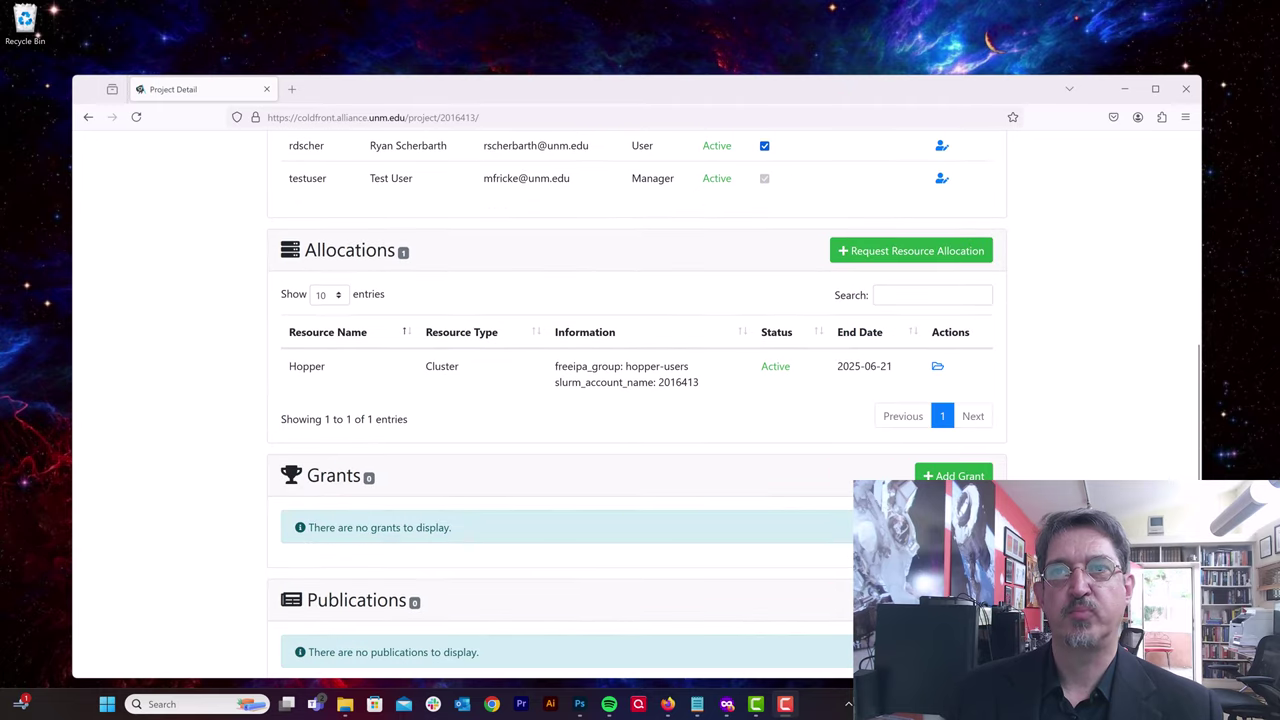
pyautogui.scroll(-3, 700, 350)
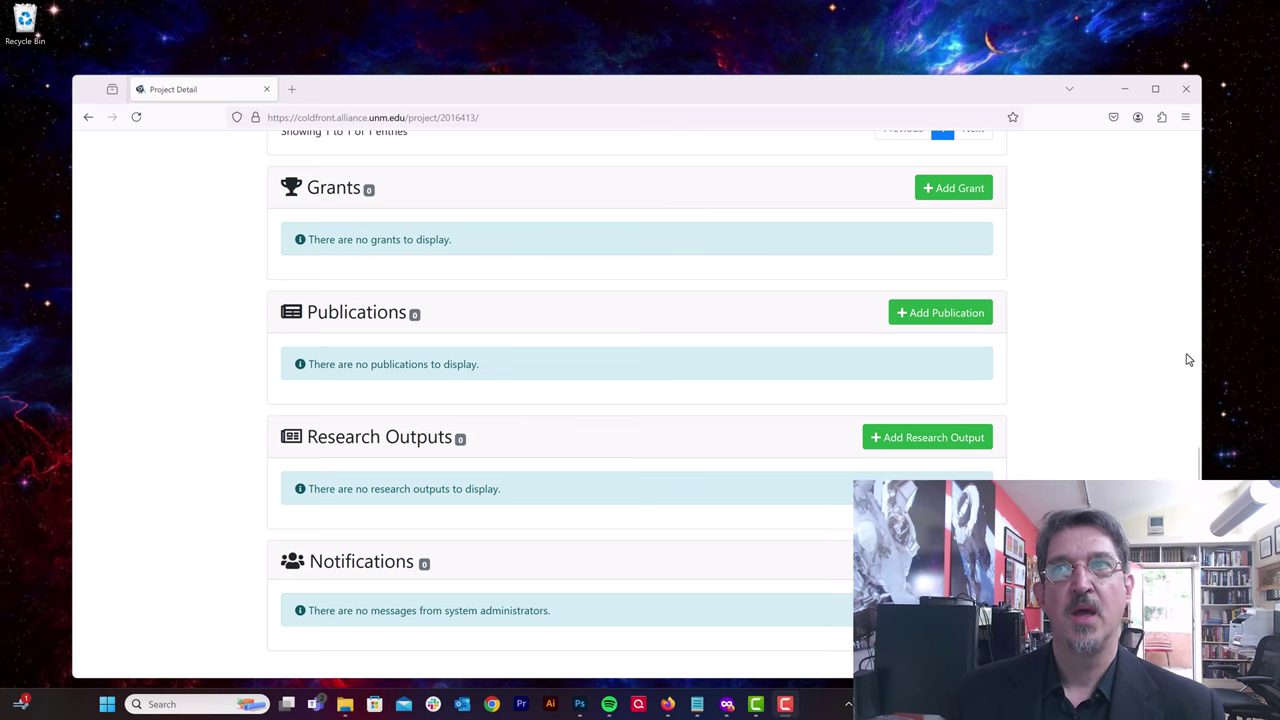
pyautogui.click(940, 314)
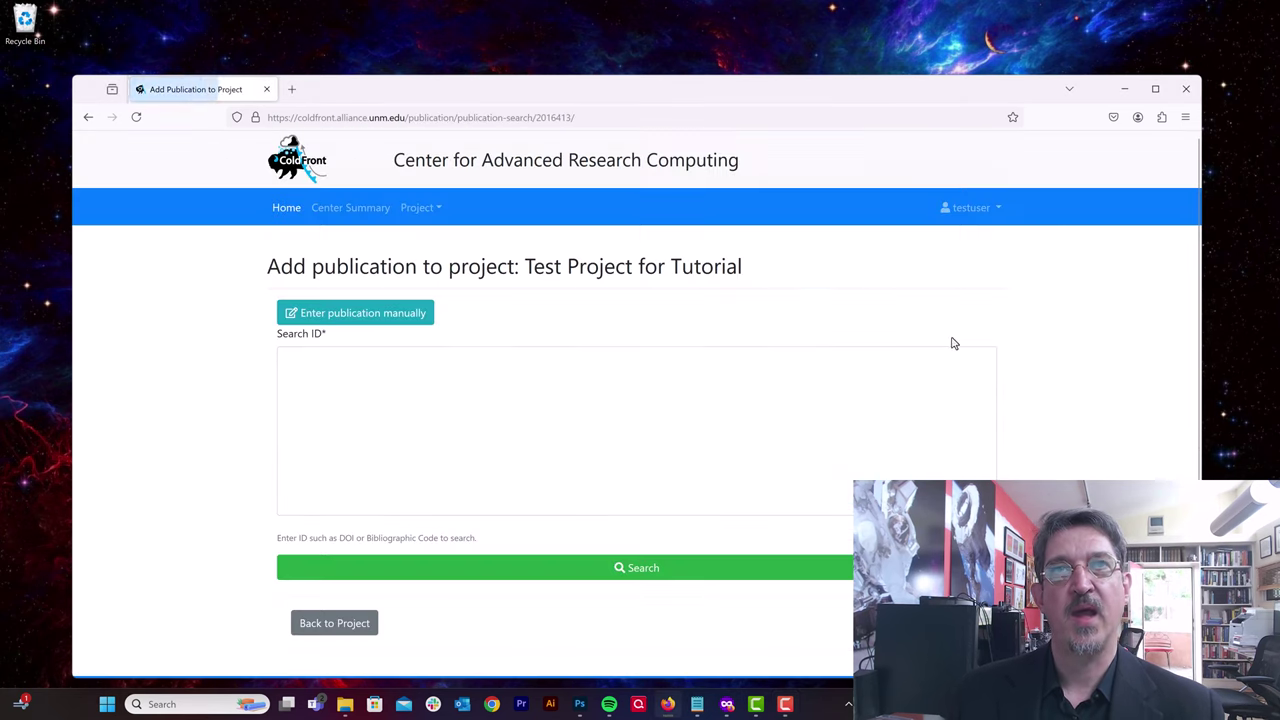
pyautogui.click(585, 401)
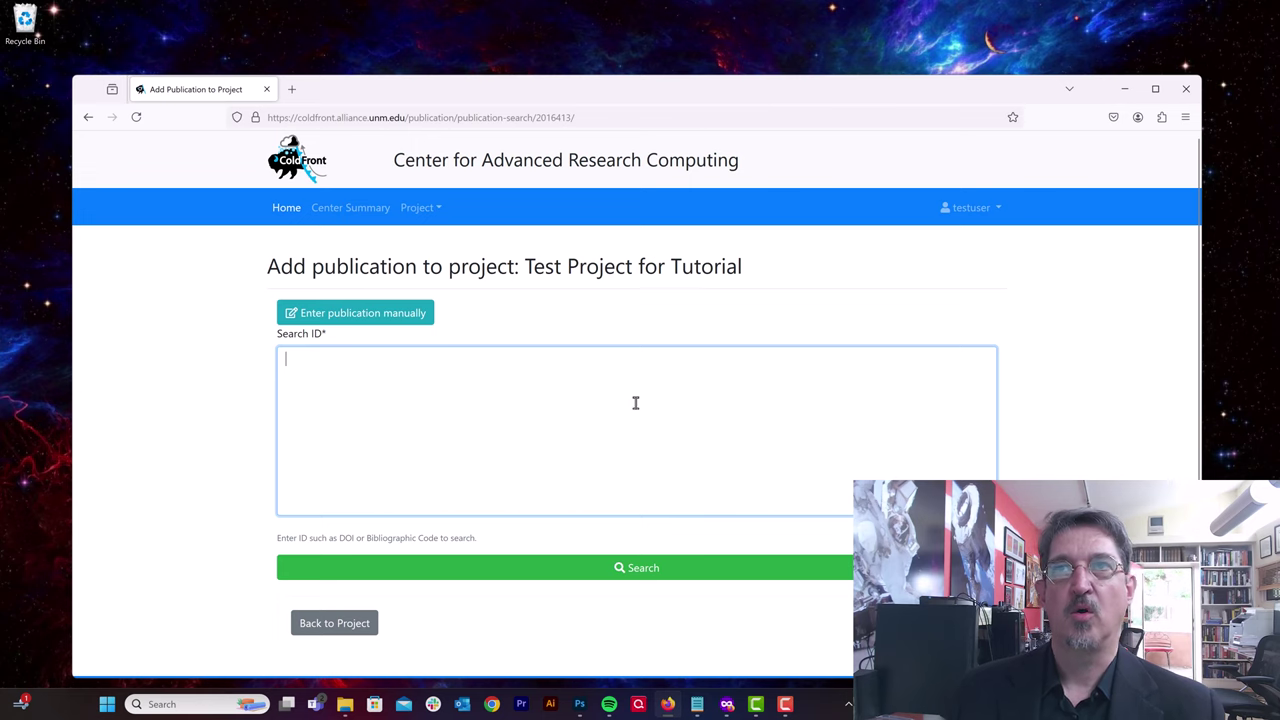
pyautogui.click(391, 320)
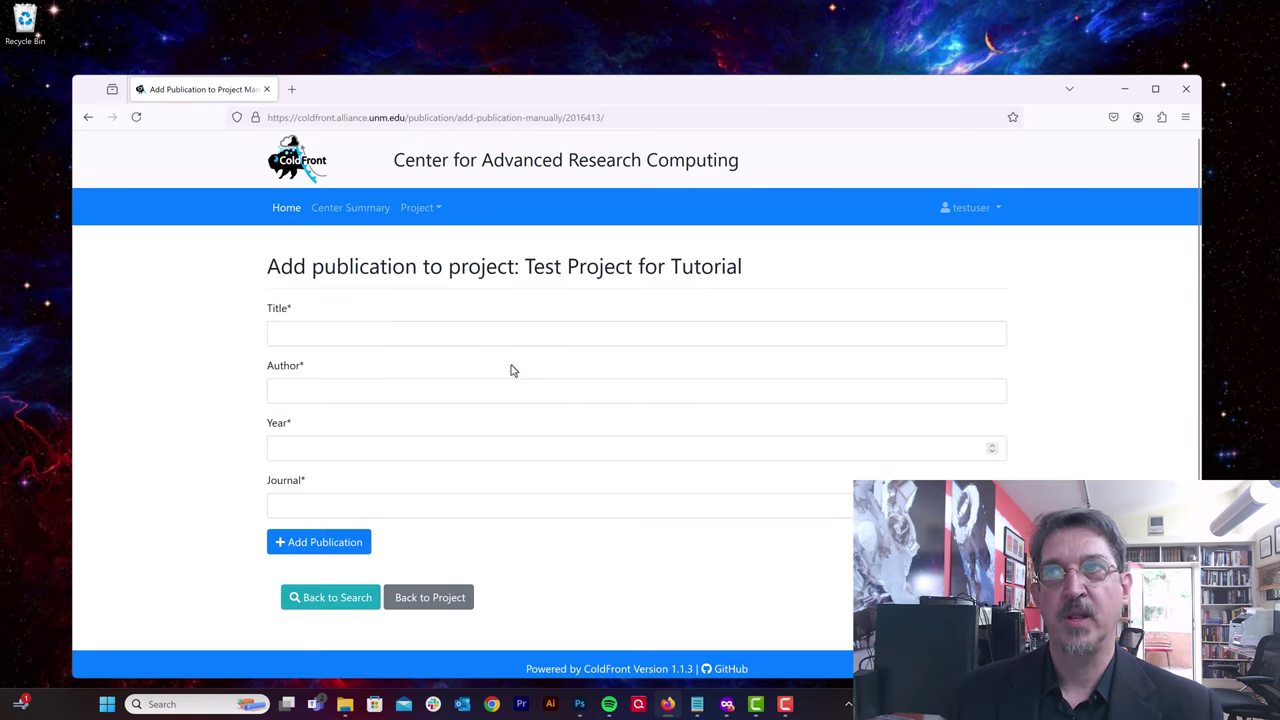
pyautogui.click(88, 117)
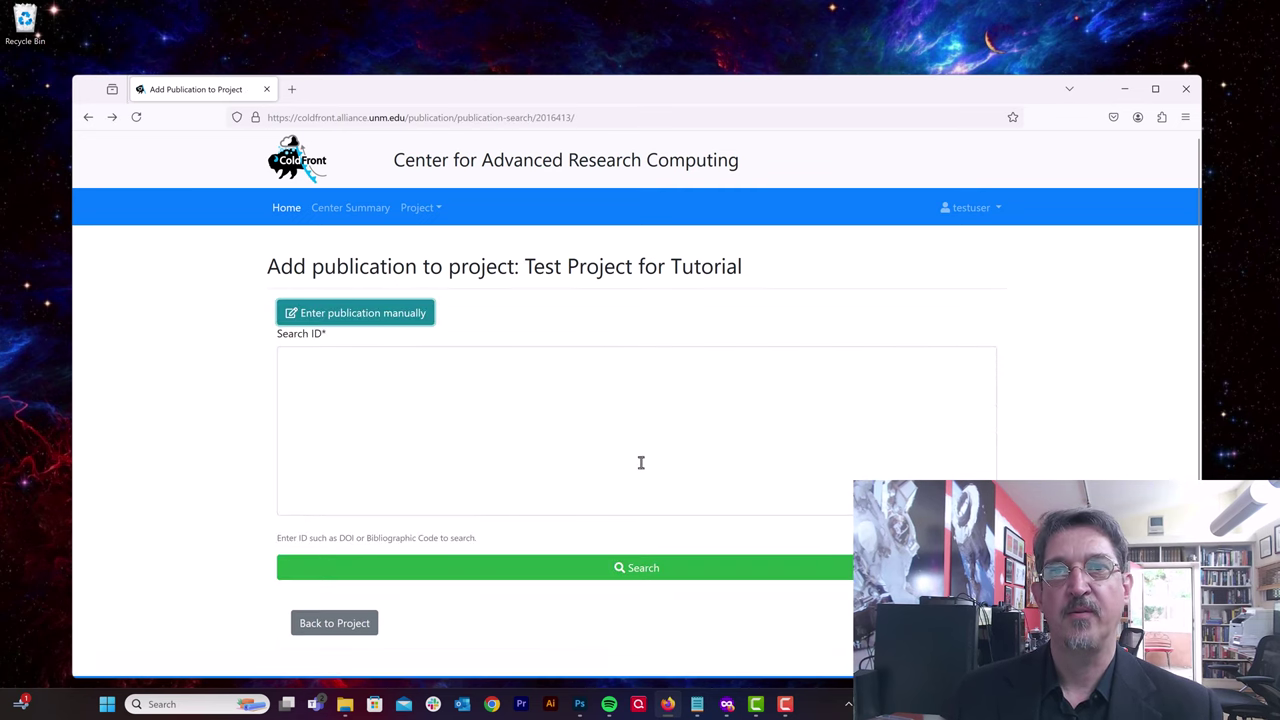
# Step: Go back to the project page and bring up the blank Create Grant form
pyautogui.click(359, 632)
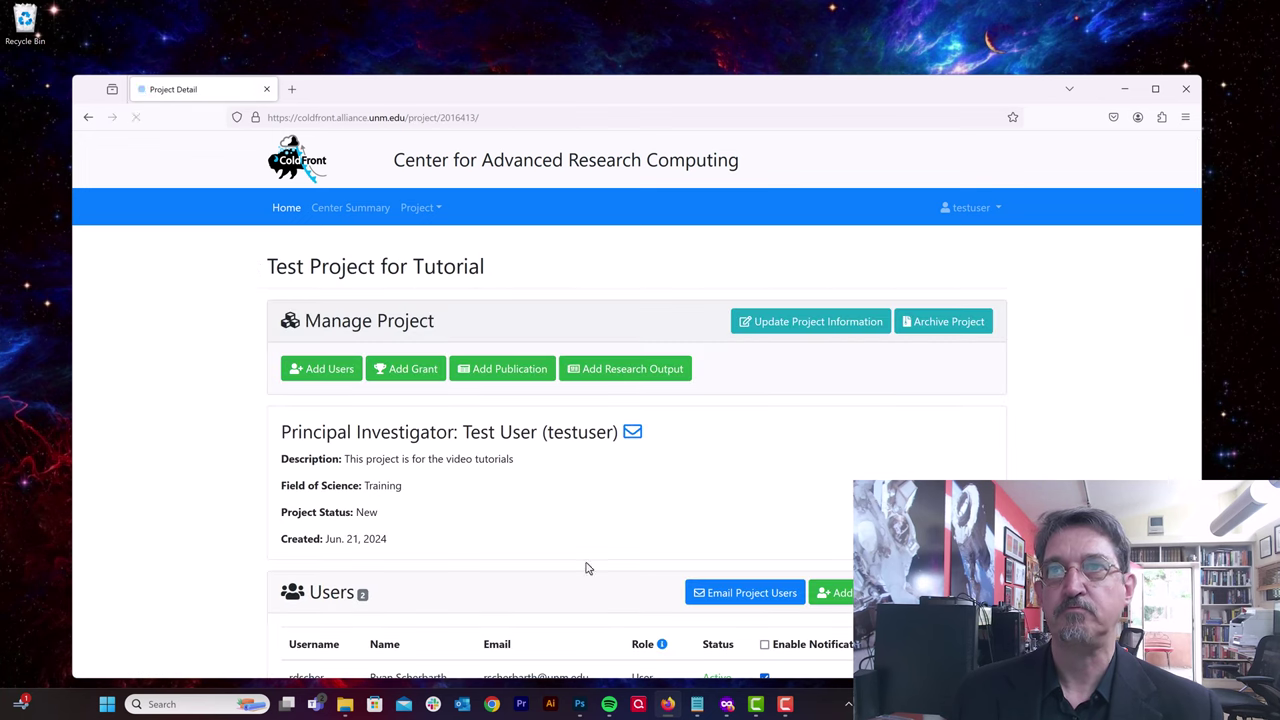
pyautogui.scroll(-10, 677, 491)
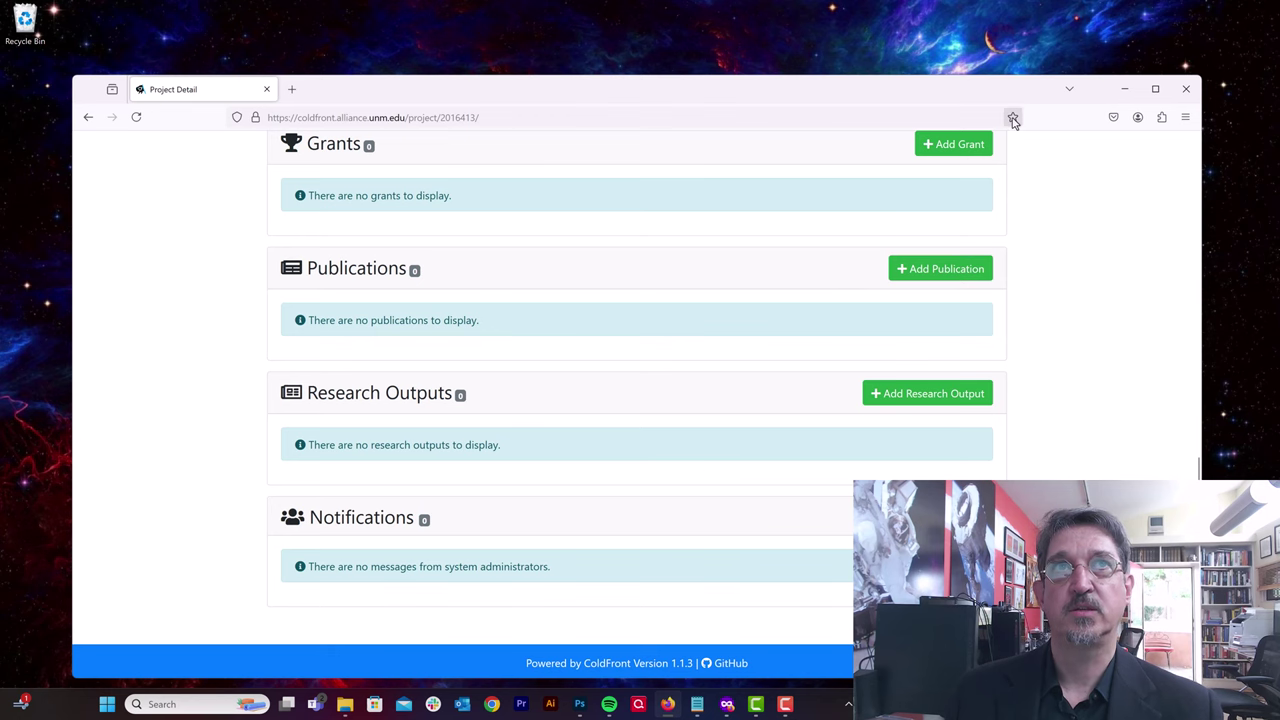
pyautogui.click(948, 143)
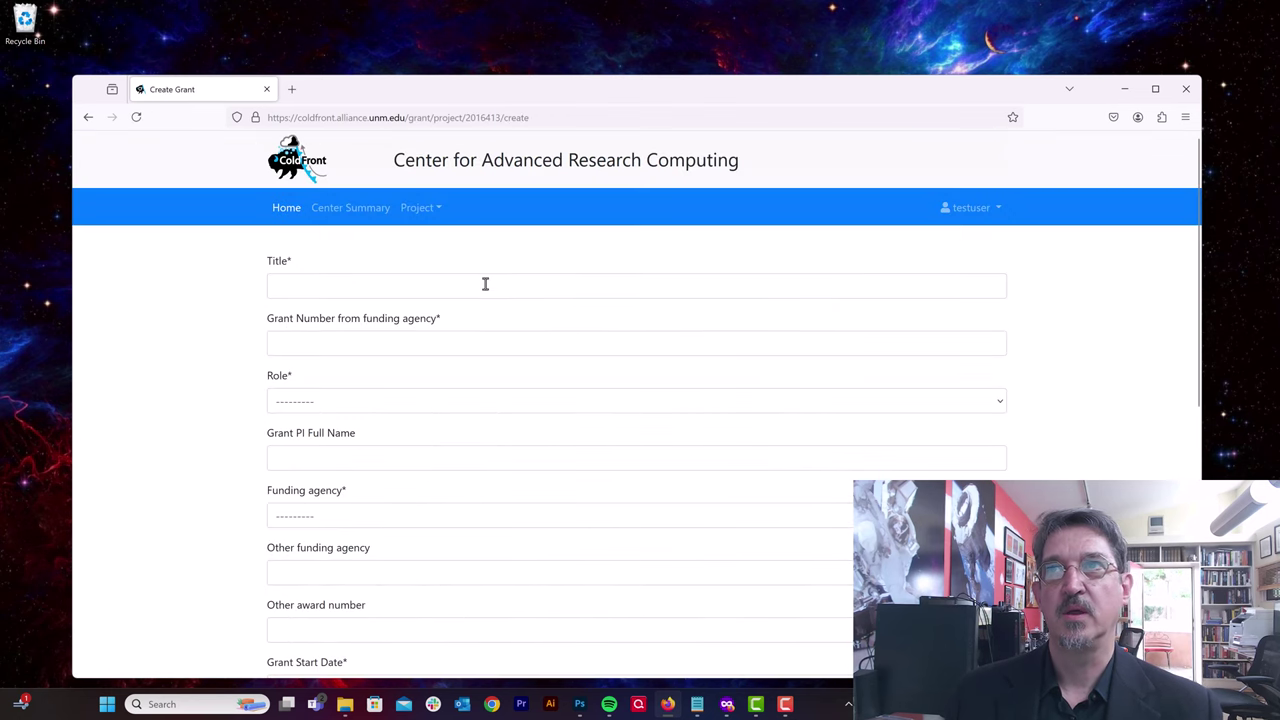
pyautogui.scroll(-2, 540, 561)
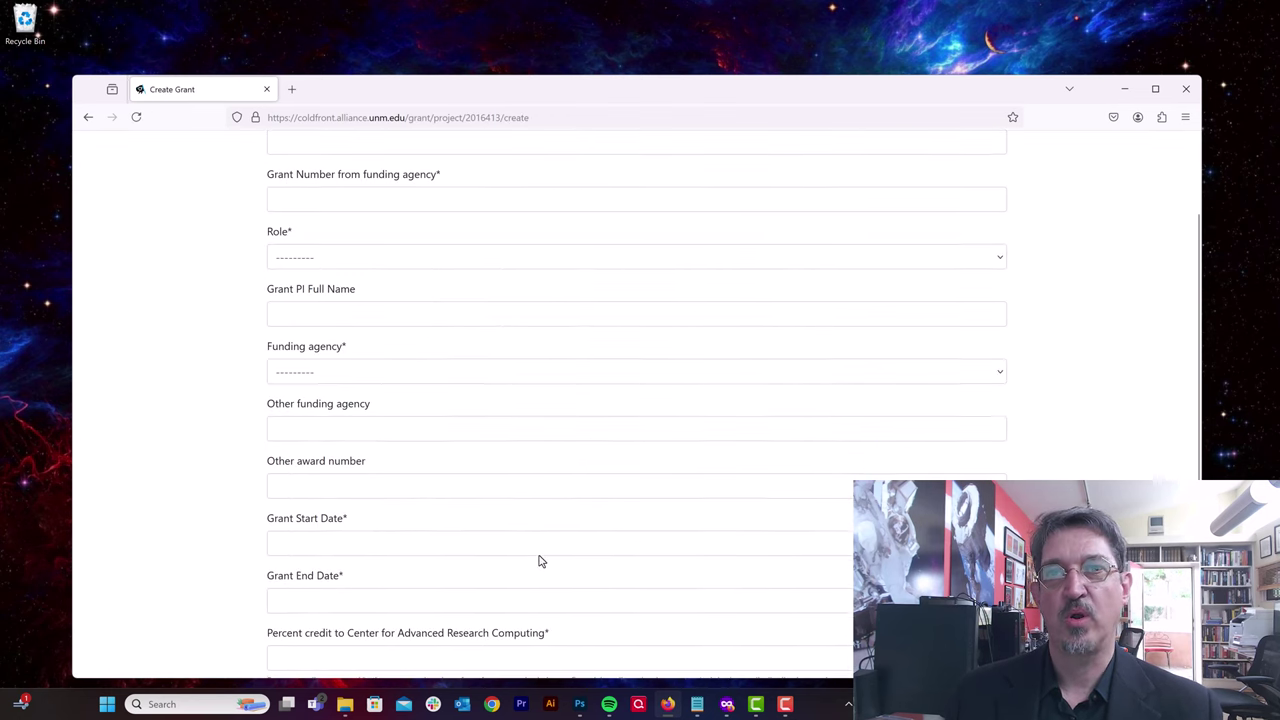
pyautogui.scroll(2, 540, 561)
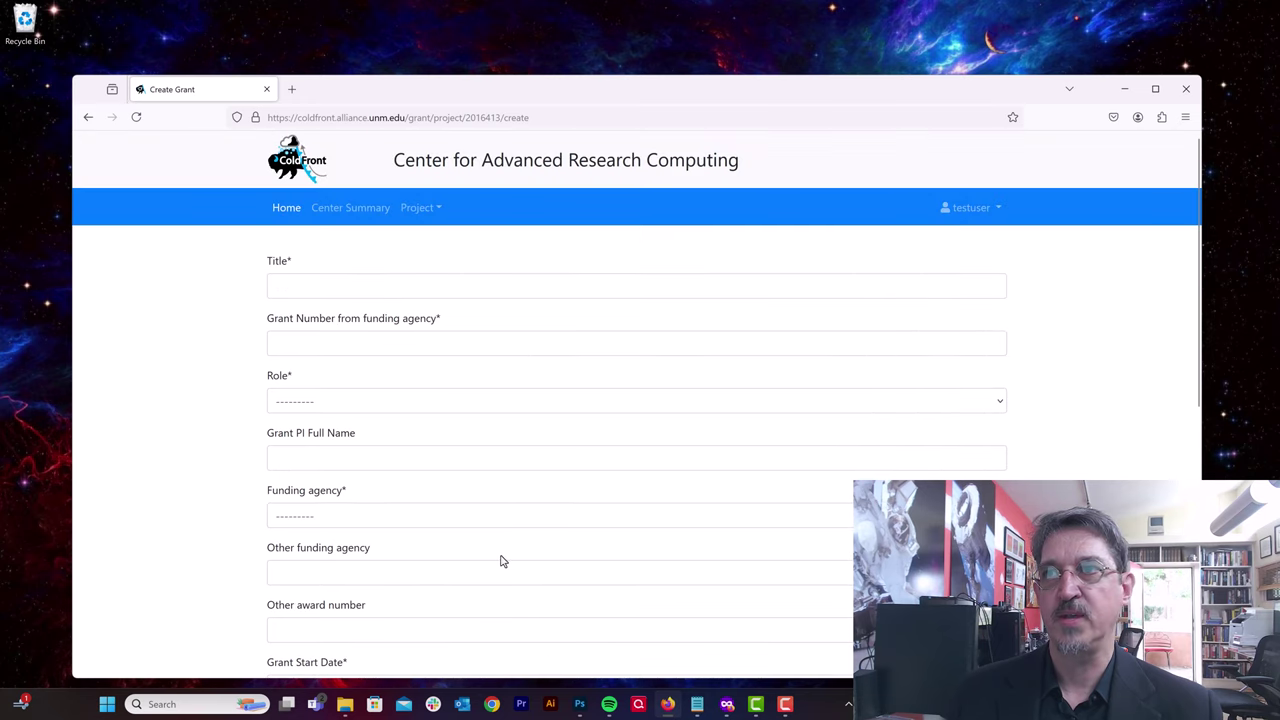